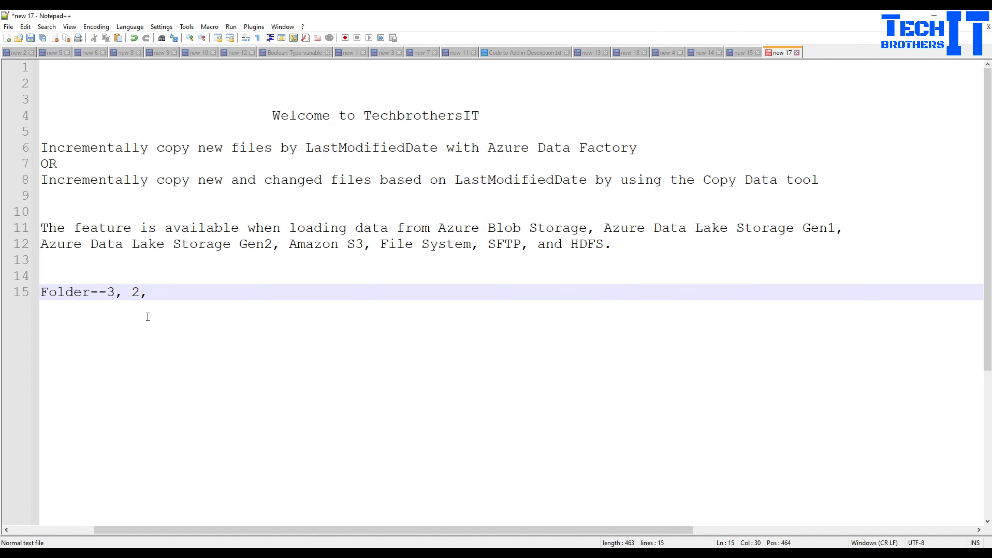
- Delete the "Folder--3, 2," text from the last line of the notes
drag(111, 292, 148, 293)
click(123, 298)
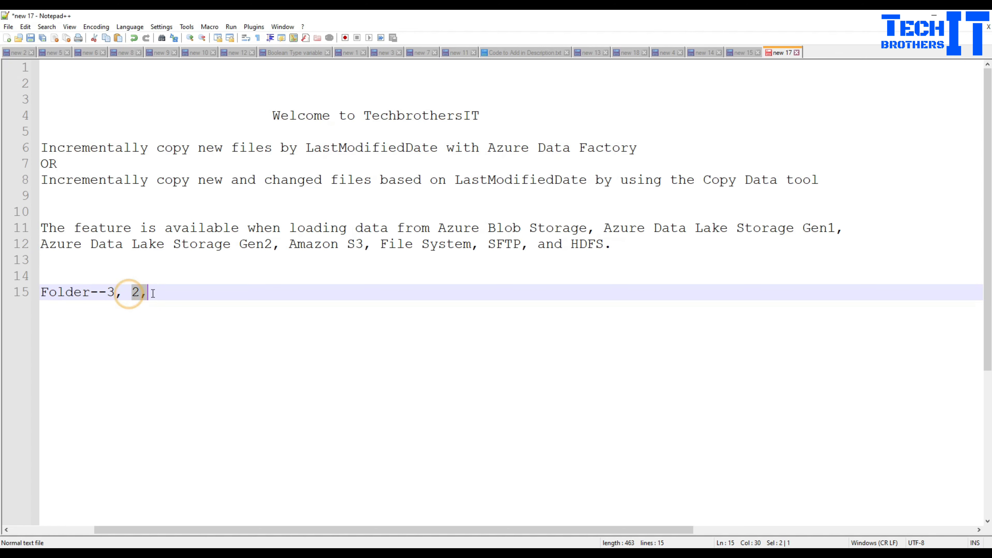
click(145, 294)
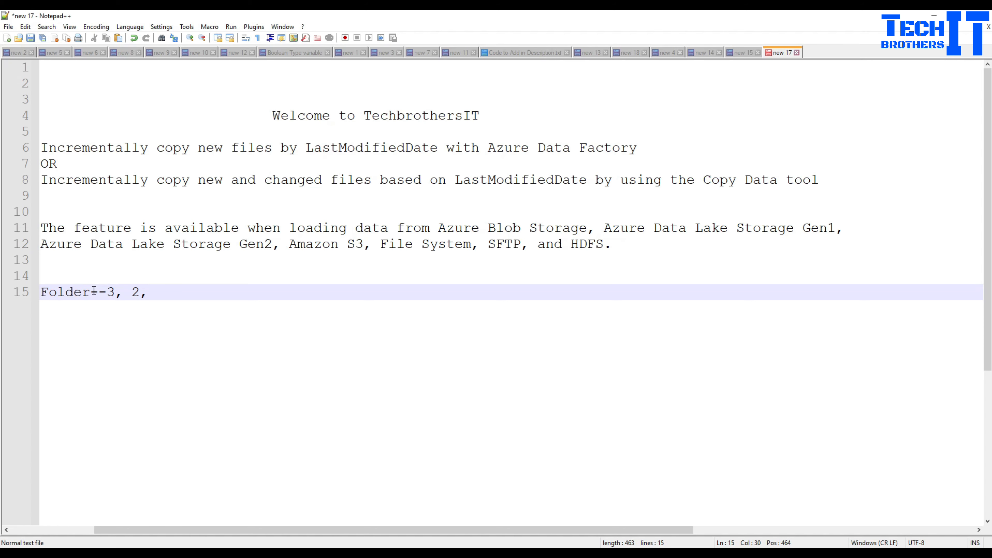
drag(149, 294, 39, 289)
click(77, 293)
click(95, 291)
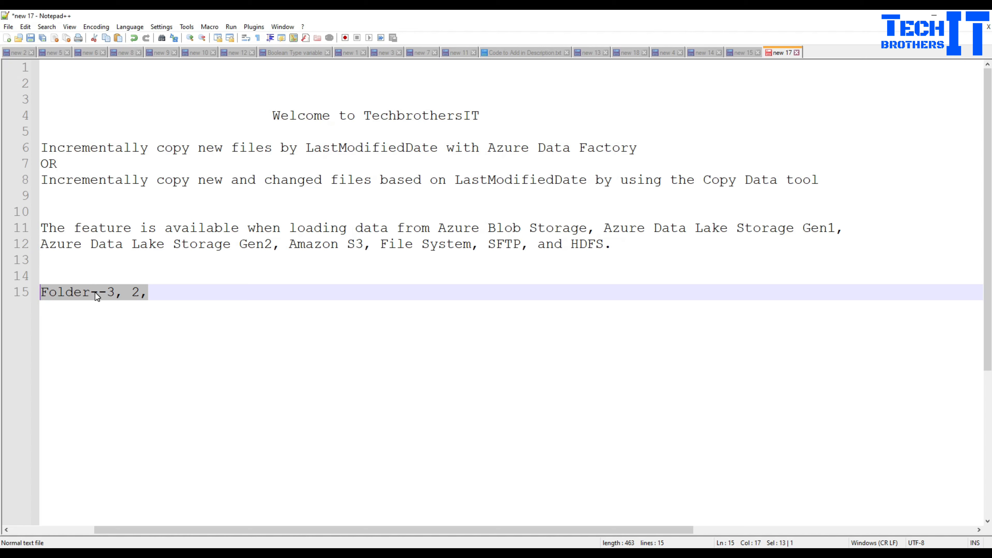
drag(91, 292, 141, 291)
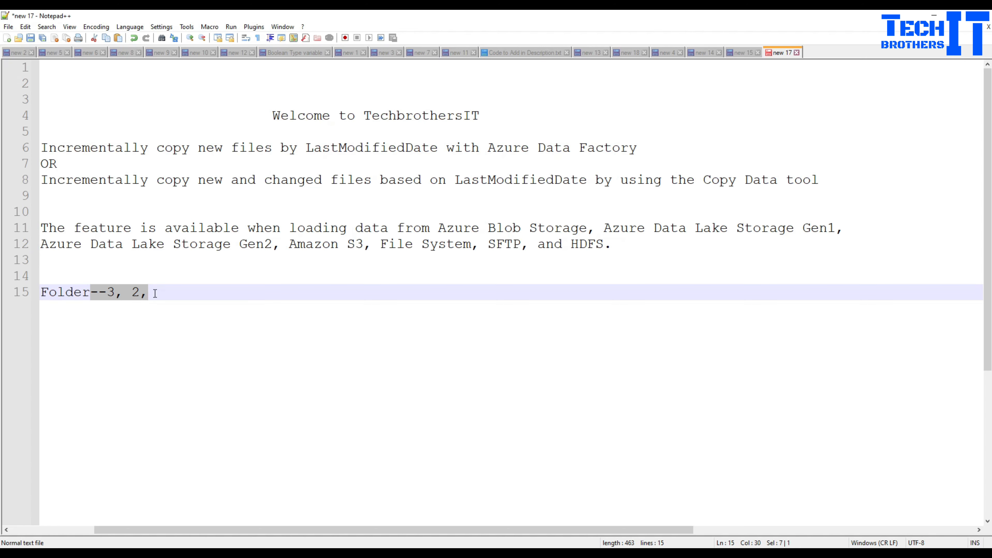
drag(150, 292, 36, 293)
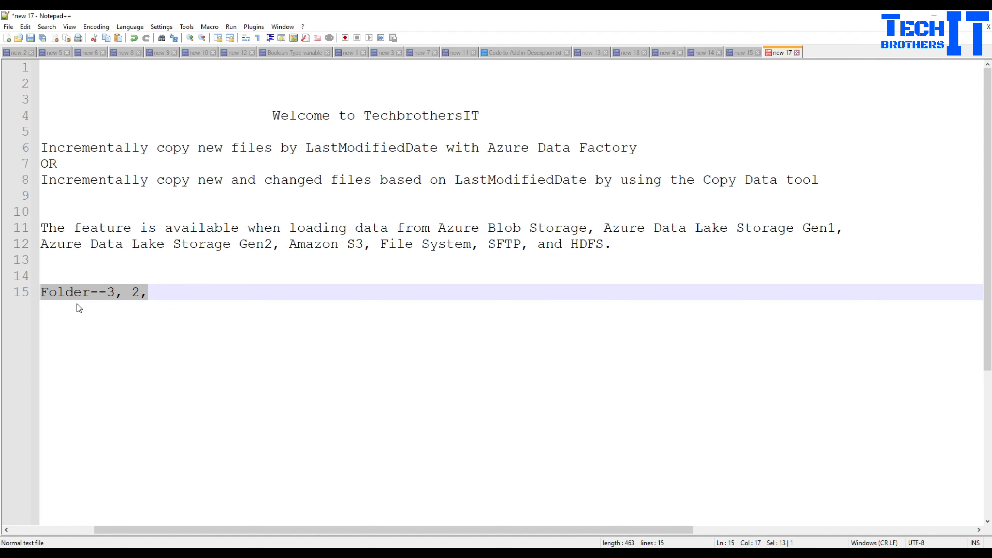
key(Delete)
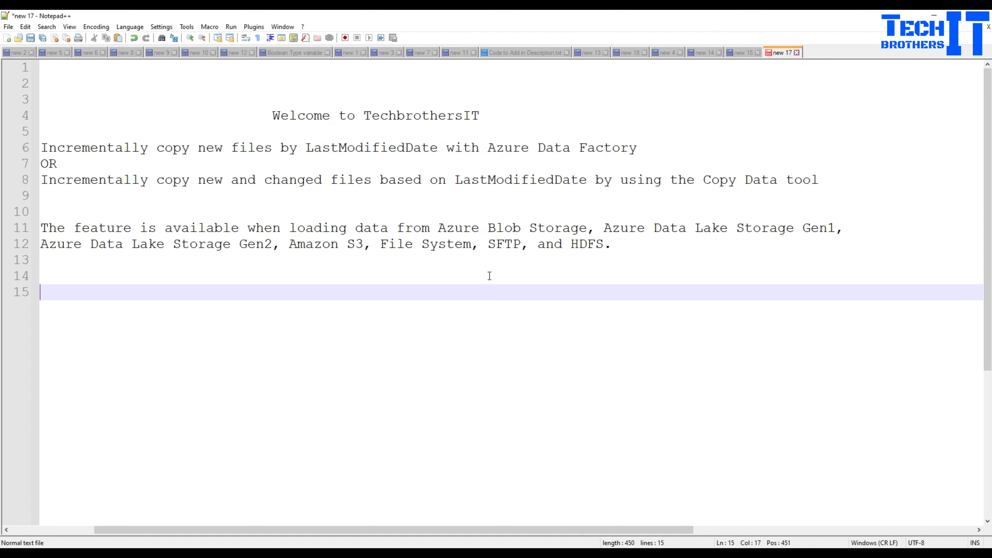
- Switch to the Azure portal in the browser and view the techbrothersit-rg resource group
click(578, 553)
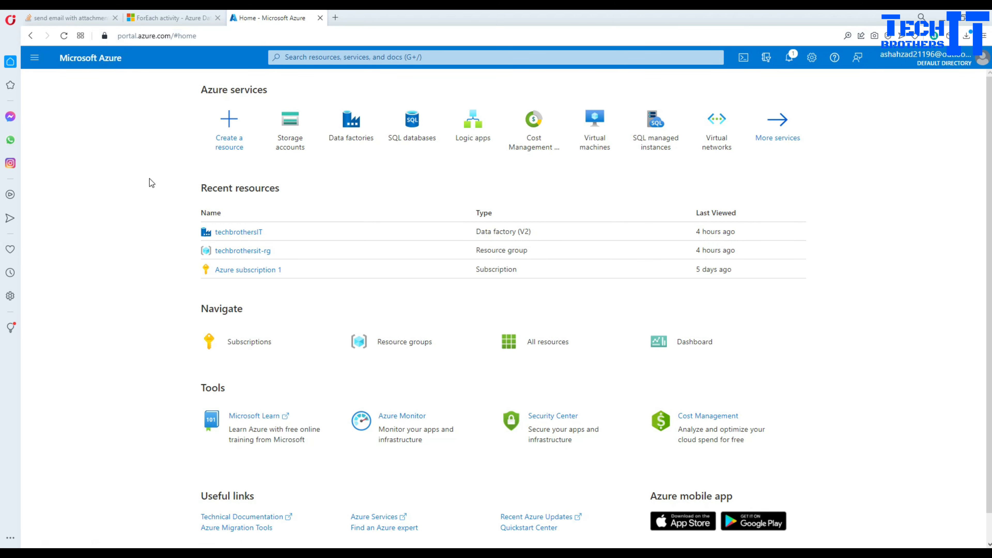
click(228, 253)
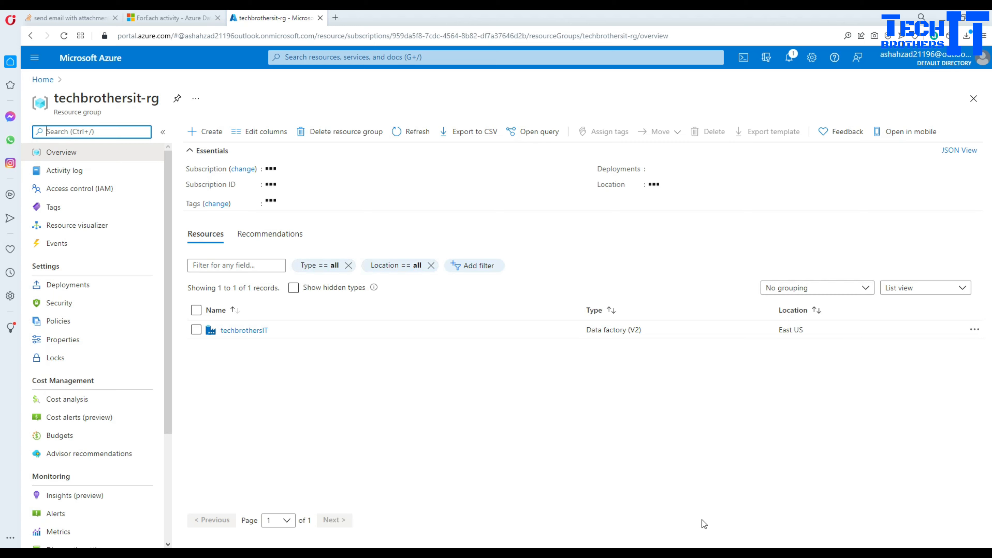
- Switch back to Notepad++ and review the list of data sources that support incremental copying by LastModifiedDate
key(alt+Tab)
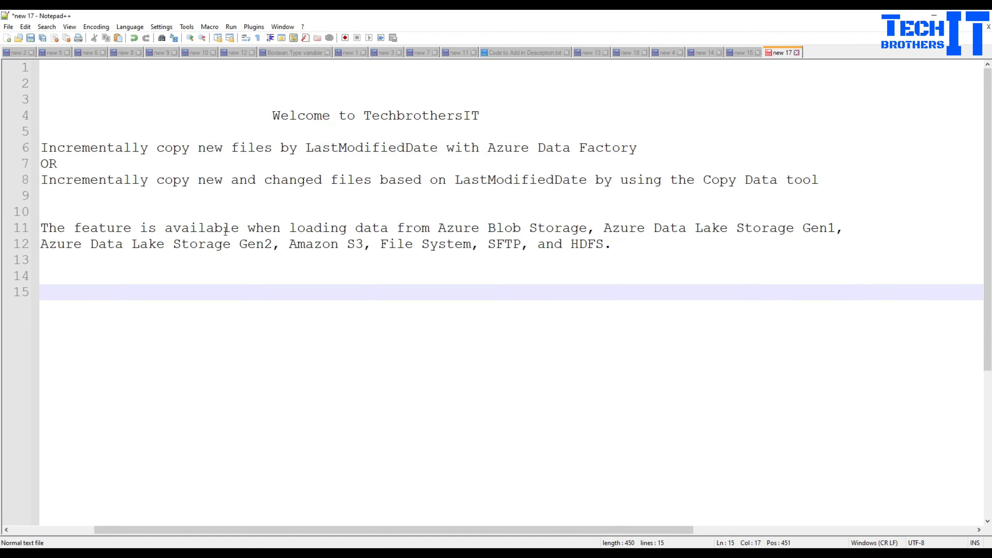
click(373, 229)
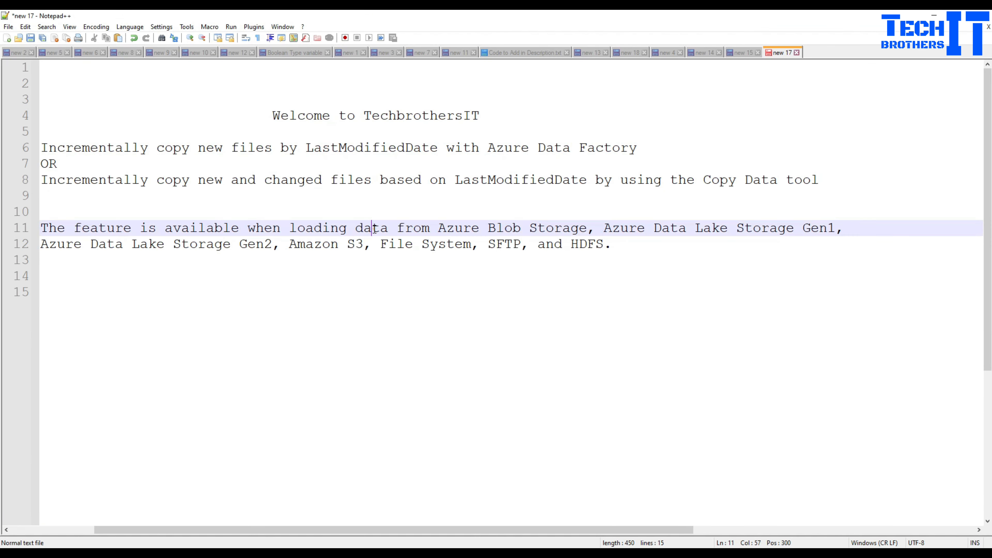
click(424, 228)
click(564, 231)
click(676, 233)
click(63, 248)
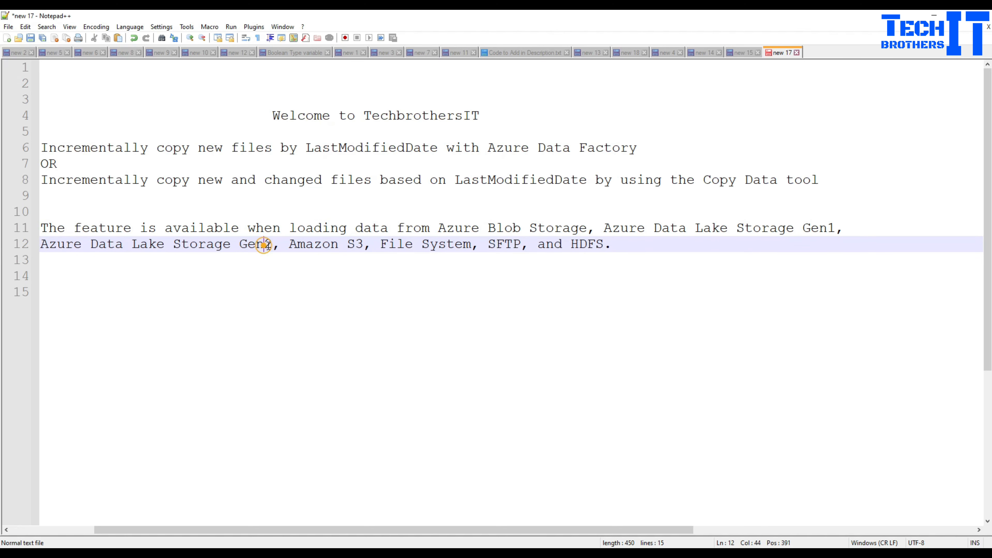
click(306, 246)
click(413, 245)
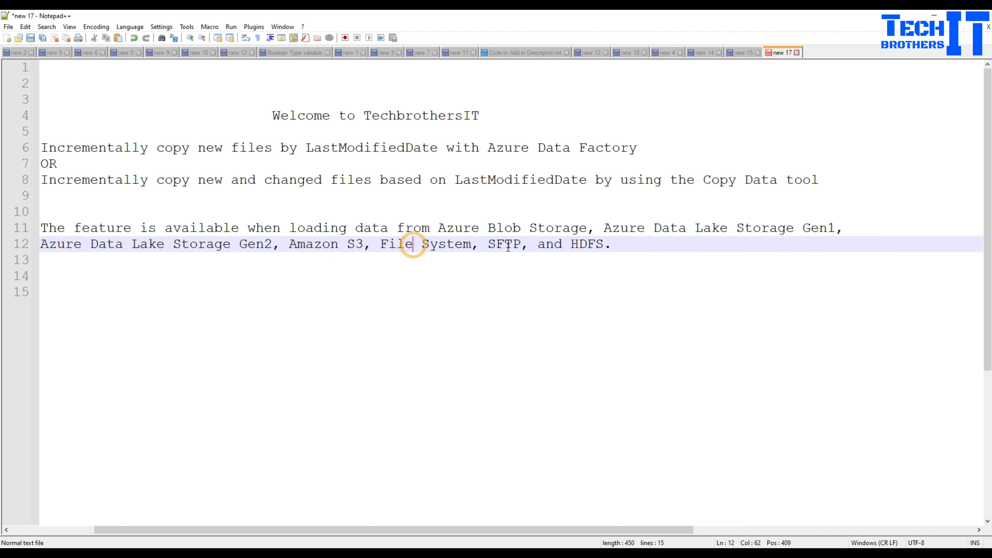
click(507, 247)
click(606, 250)
drag(624, 249, 42, 229)
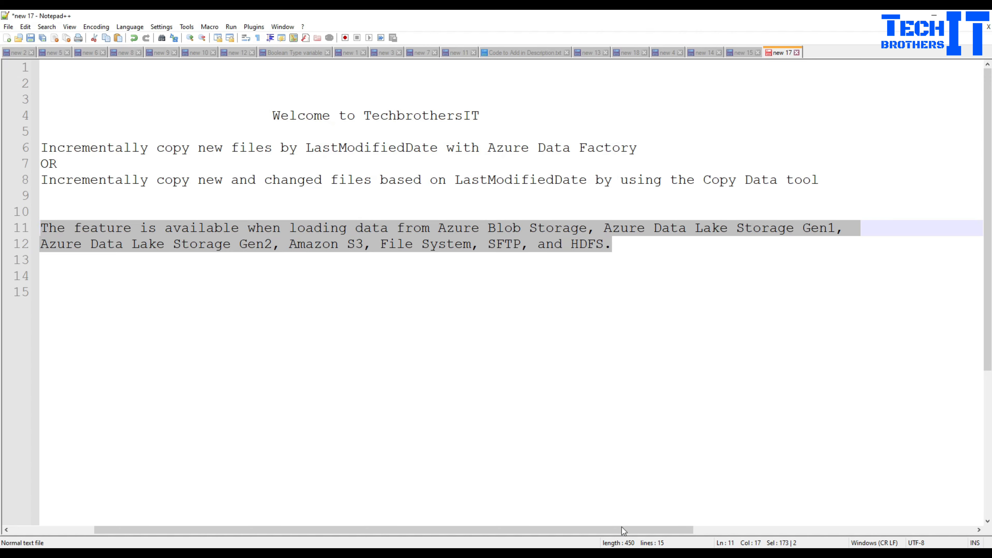
- Return to the Azure portal and start a new storage account in the techbrothersit-rg resource group
click(219, 552)
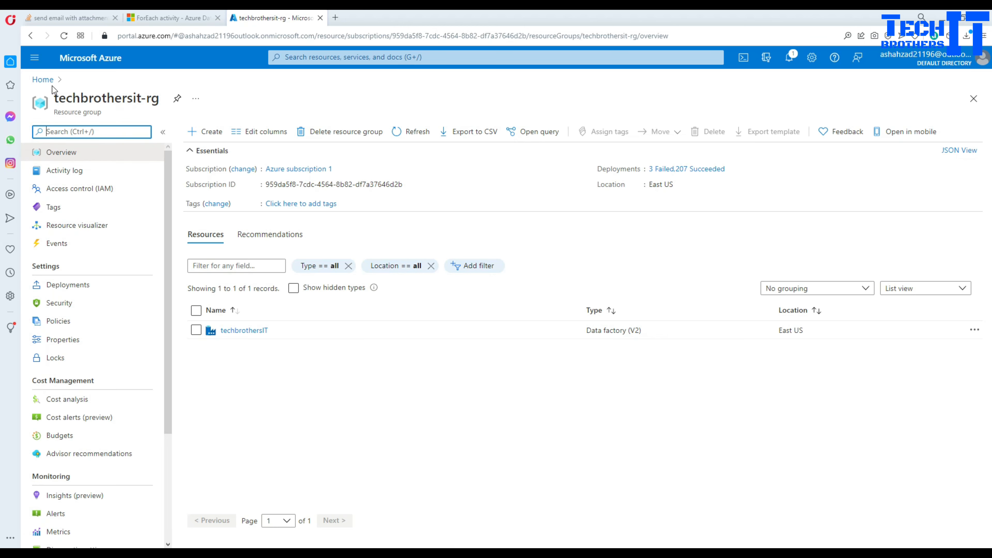
click(46, 80)
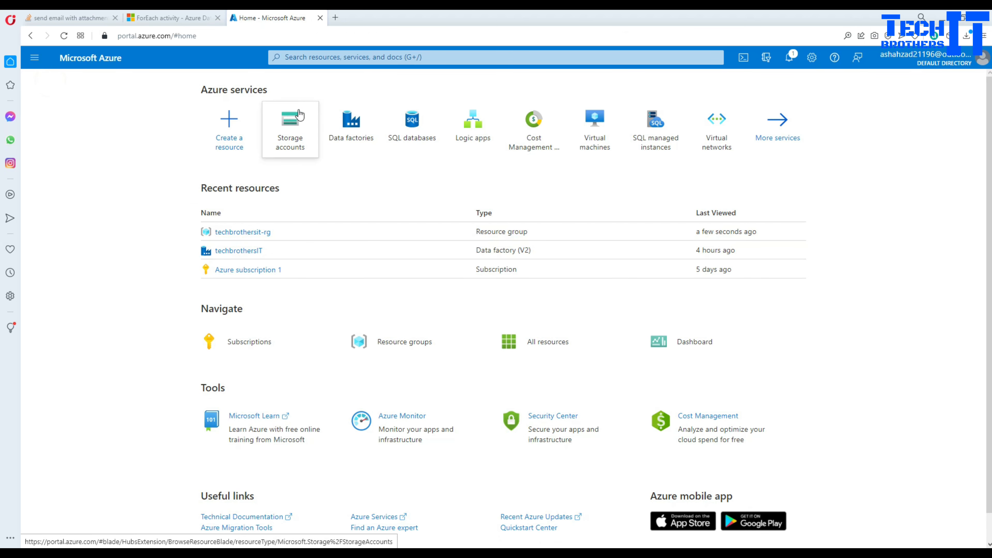
click(282, 133)
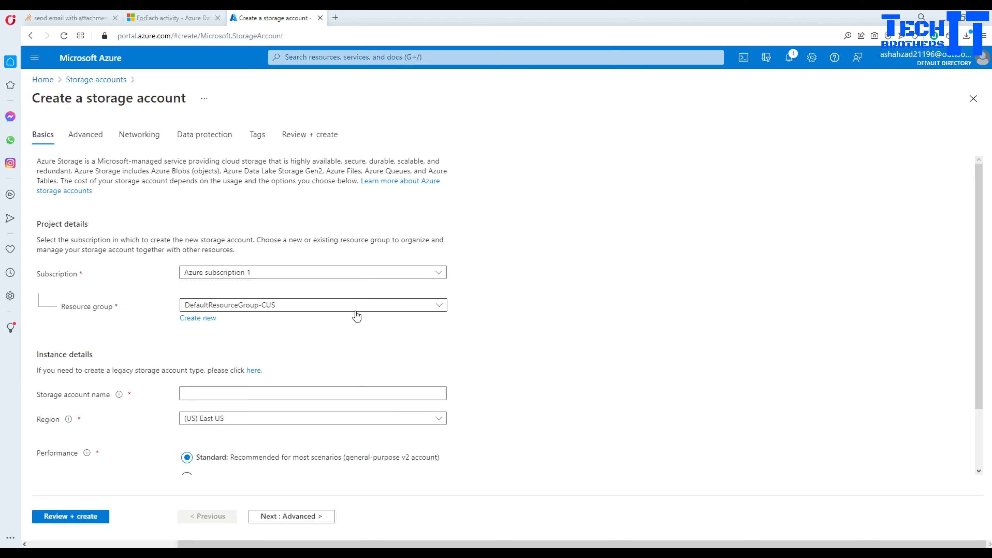
click(288, 307)
click(269, 400)
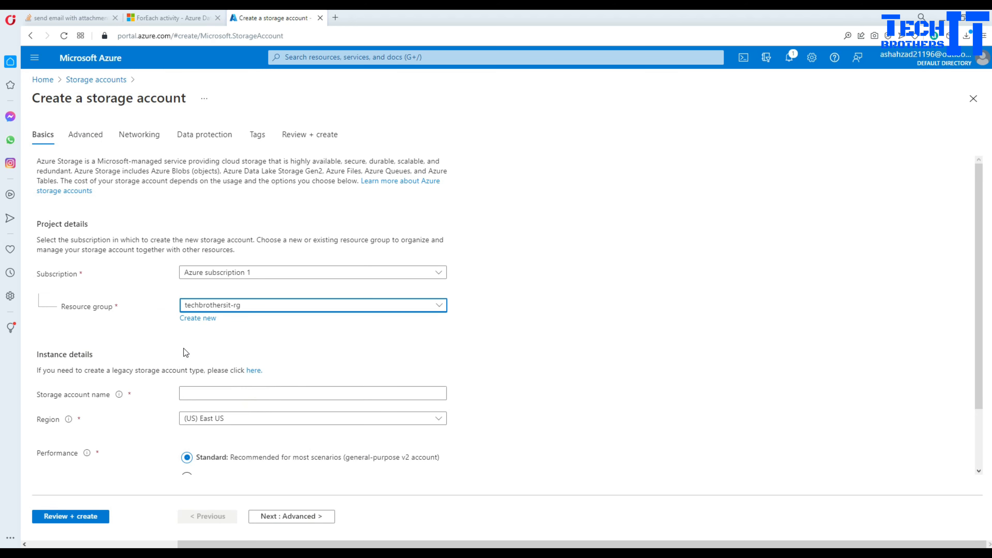
- Name the new storage account techbrotherstorage
click(221, 393)
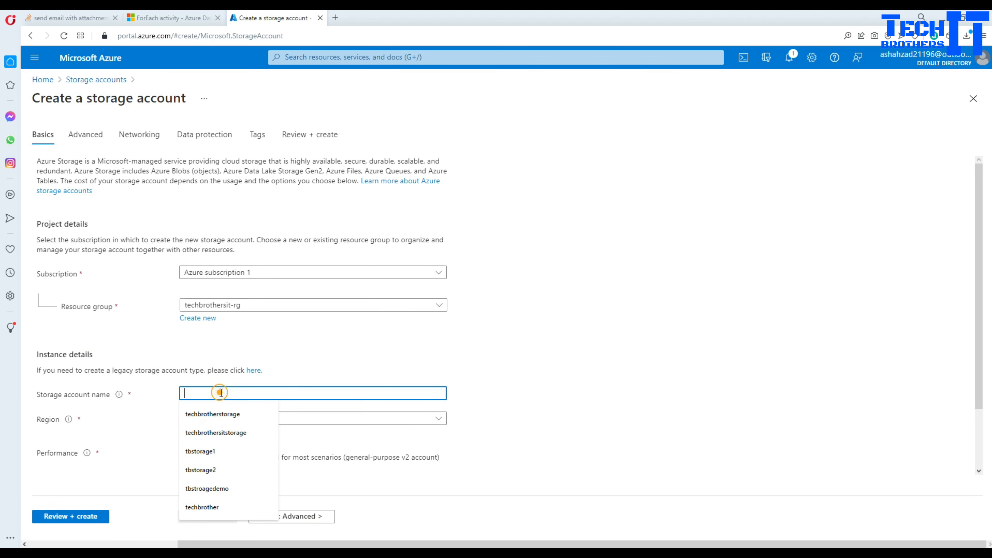
click(225, 413)
double_click(257, 398)
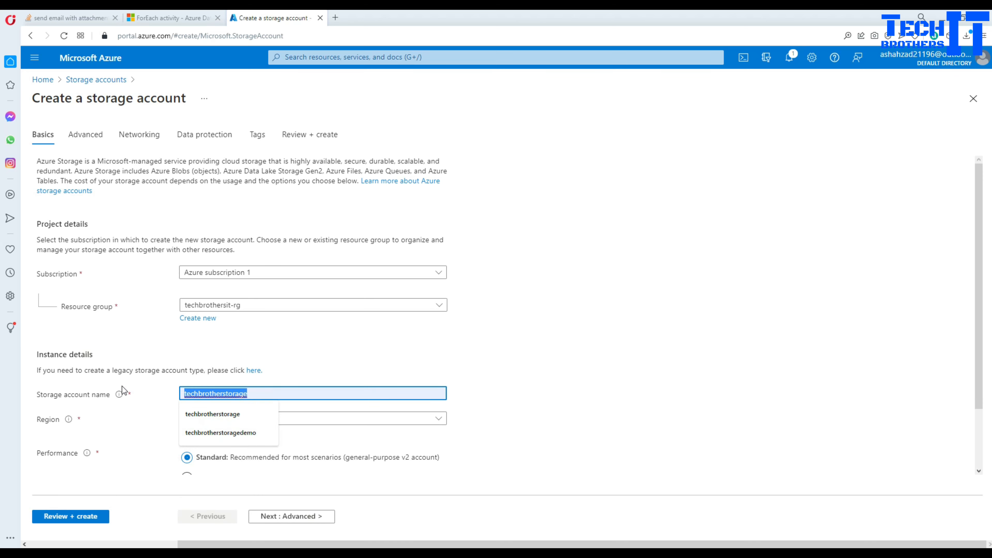
click(283, 330)
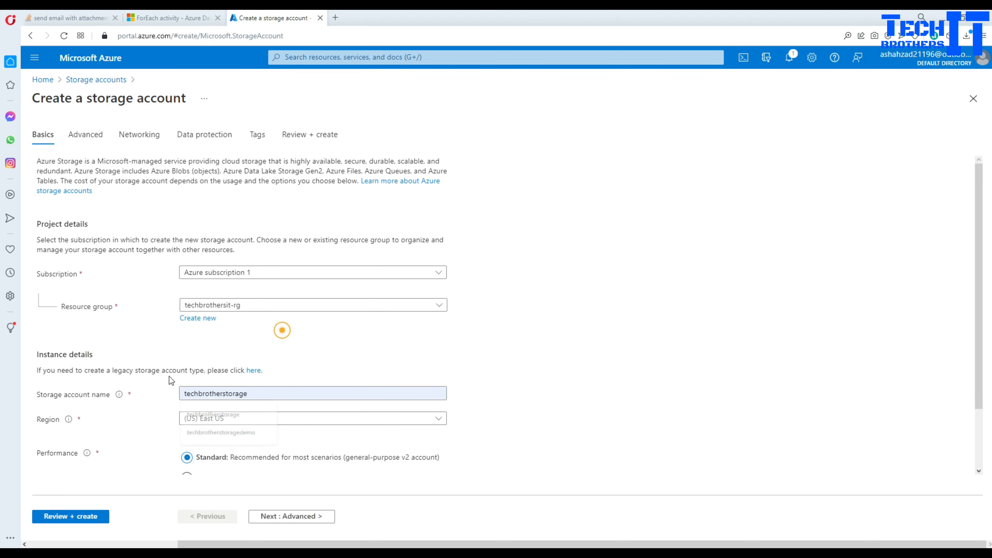
- Review the storage account's settings and create the account
click(74, 516)
scroll(276, 362, down, 6)
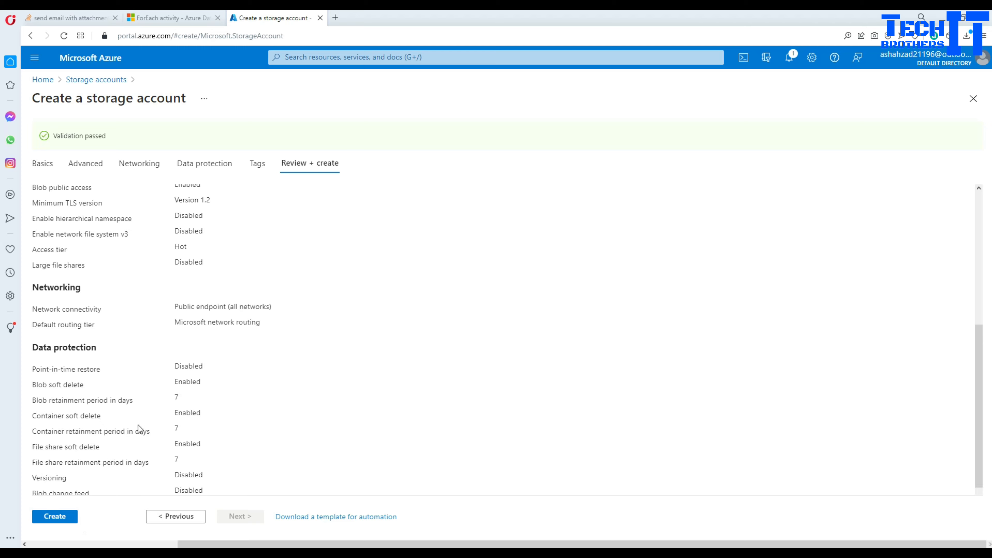
scroll(137, 427, down, 1)
click(64, 519)
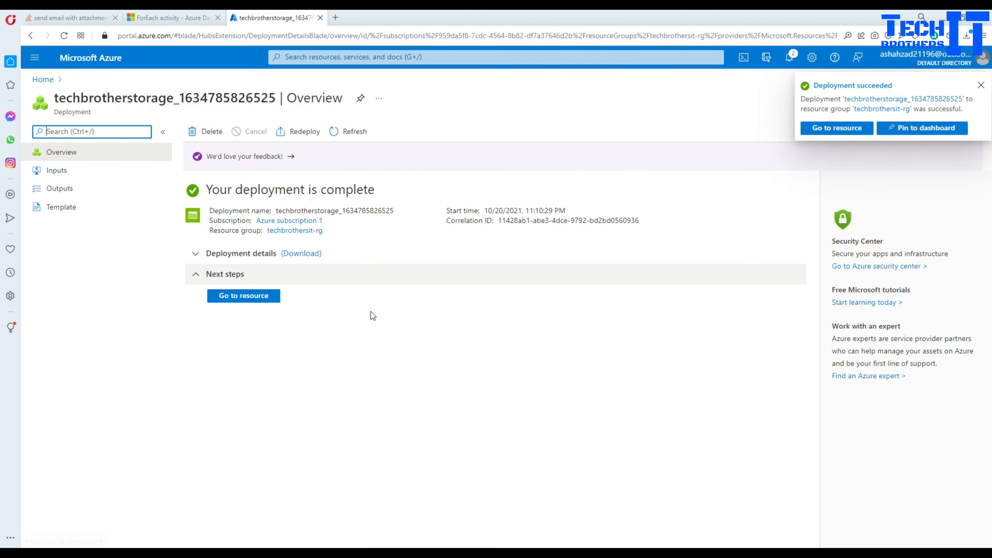
- Open the deployed techbrotherstorage account and create a private container named input
click(247, 301)
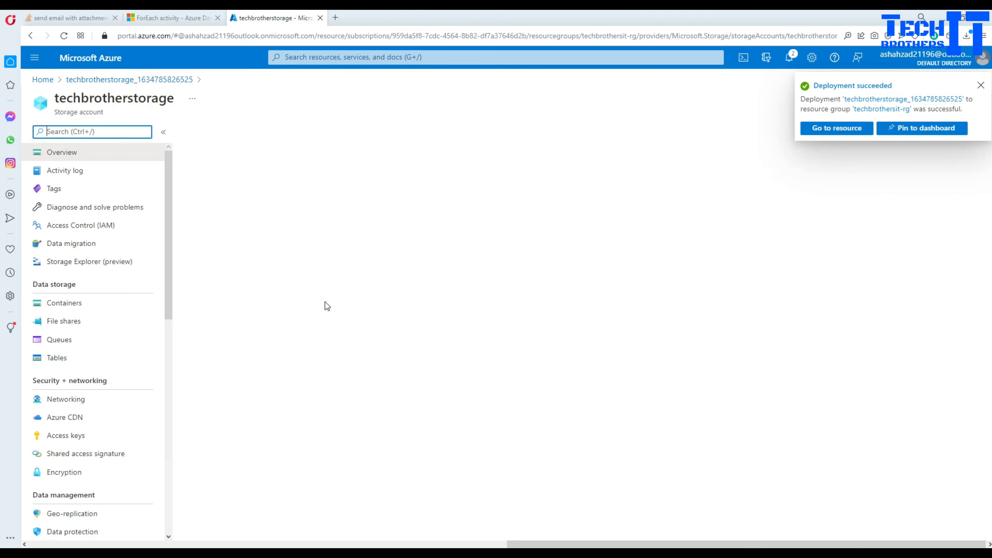
double_click(125, 98)
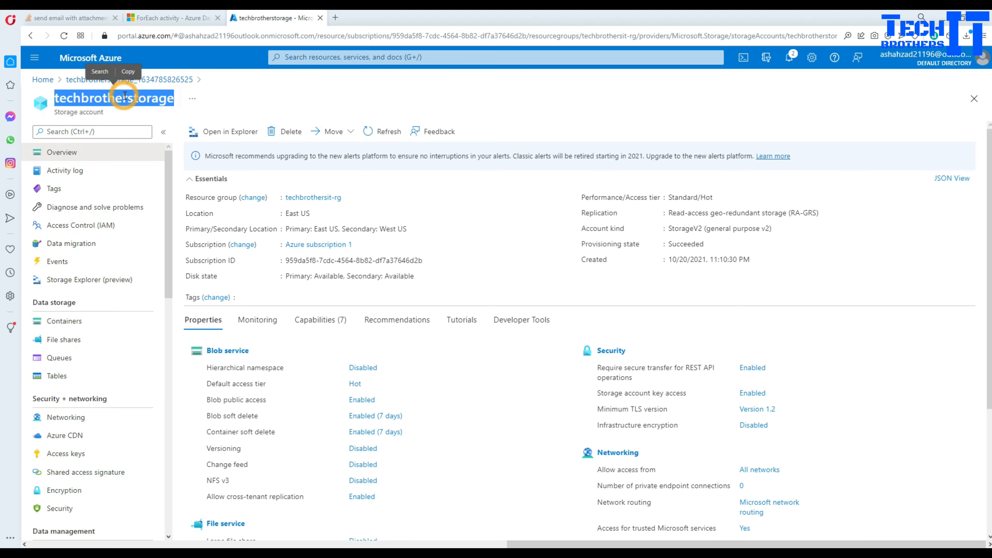
click(61, 329)
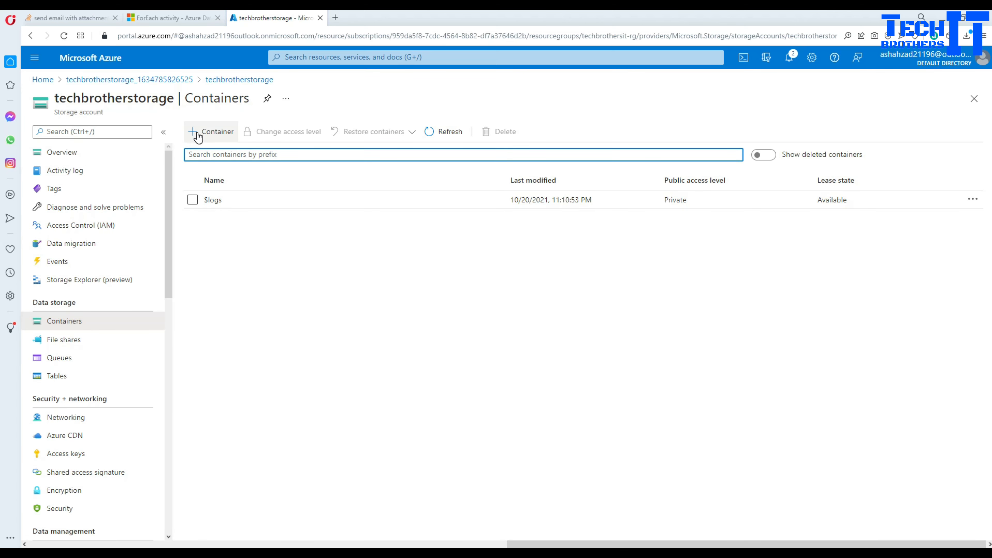
click(207, 135)
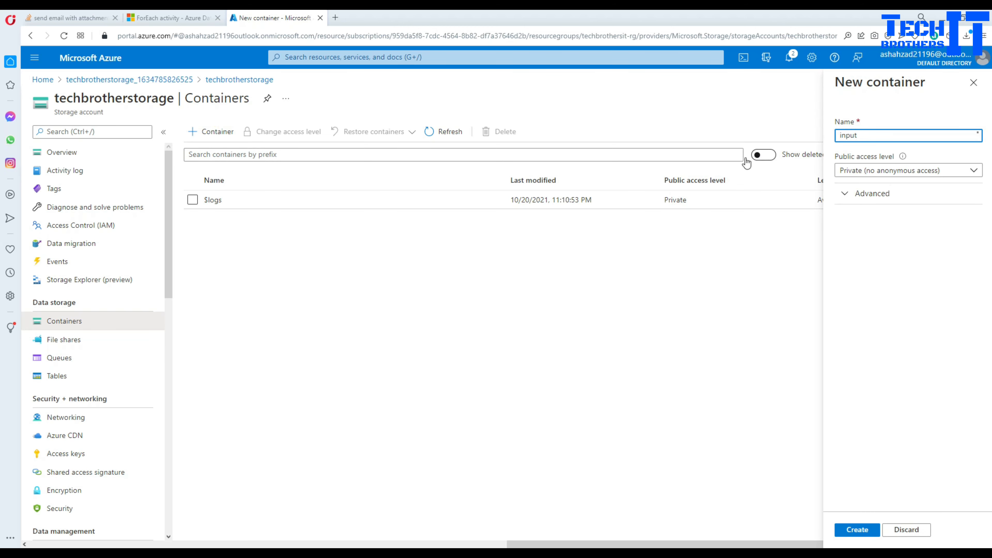
click(853, 530)
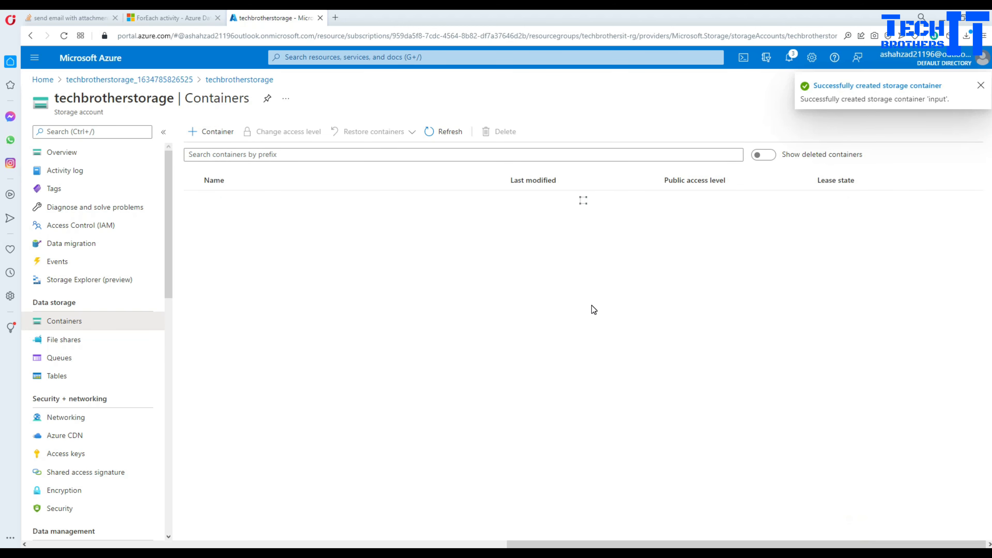
- Create a second private container named output in the storage account
click(211, 131)
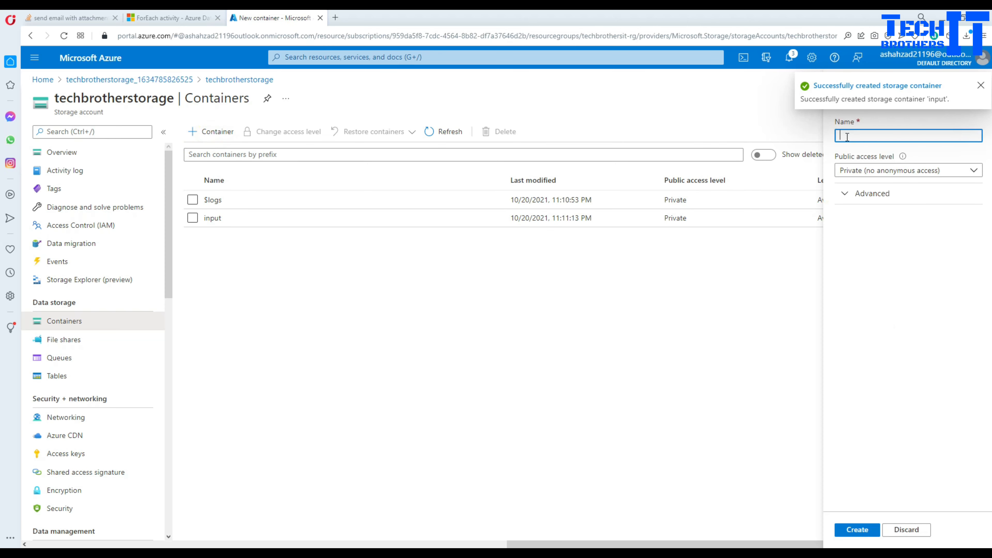
click(859, 136)
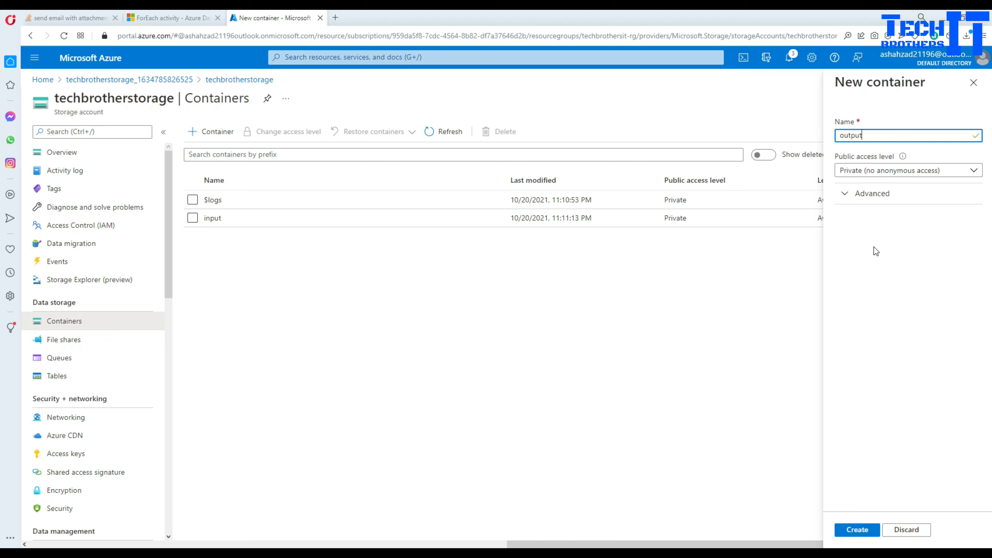
text(output)
click(857, 530)
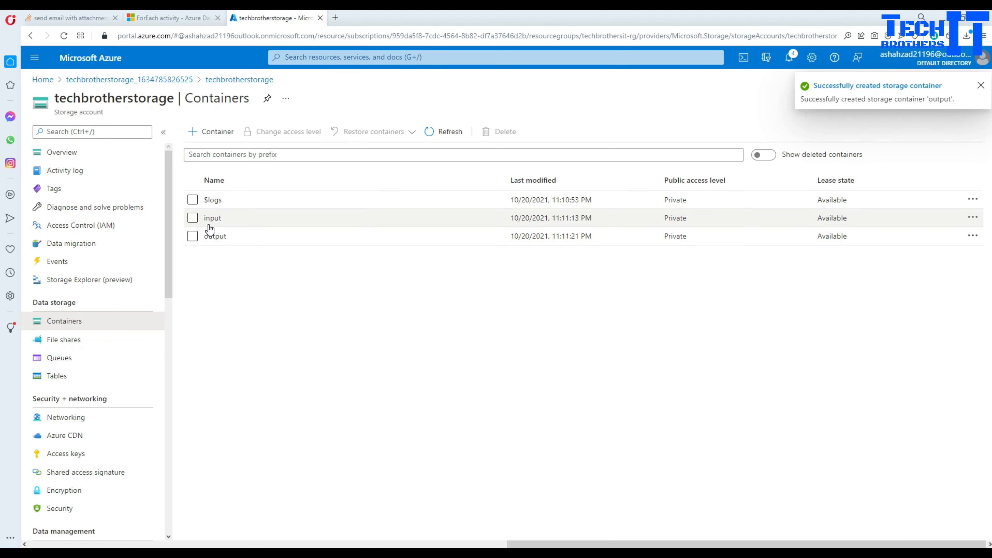
- Open the input container of the techbrotherstorage account from the portal's home page
click(216, 218)
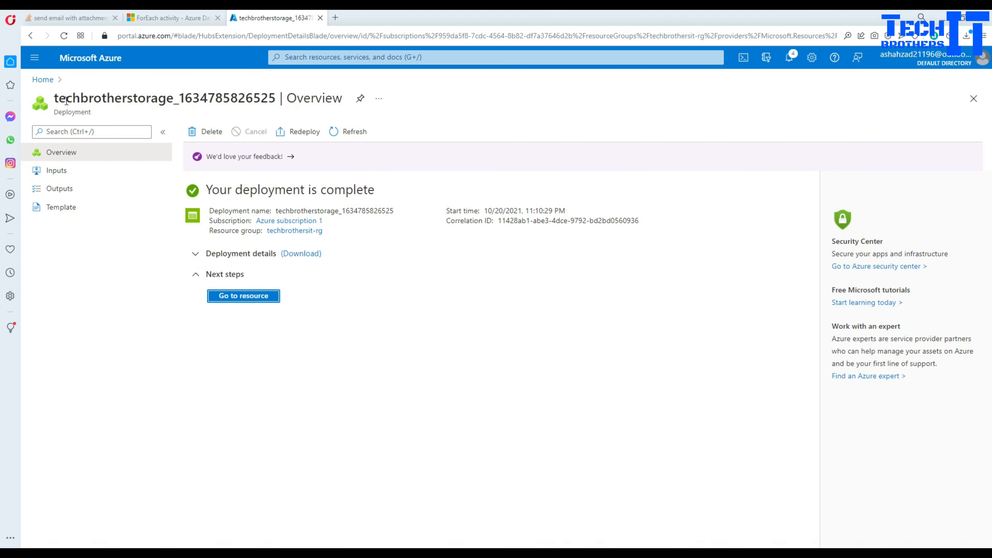
click(42, 79)
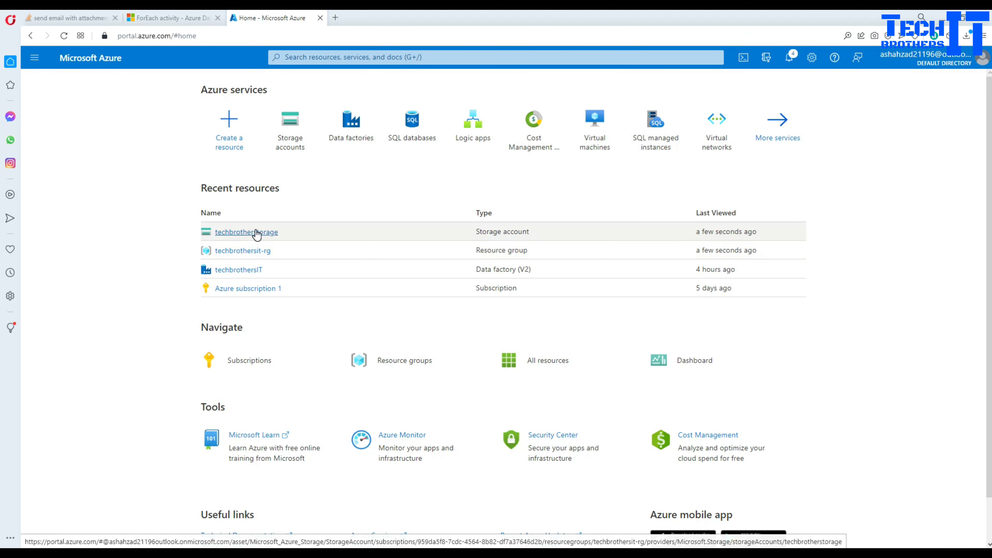
click(237, 235)
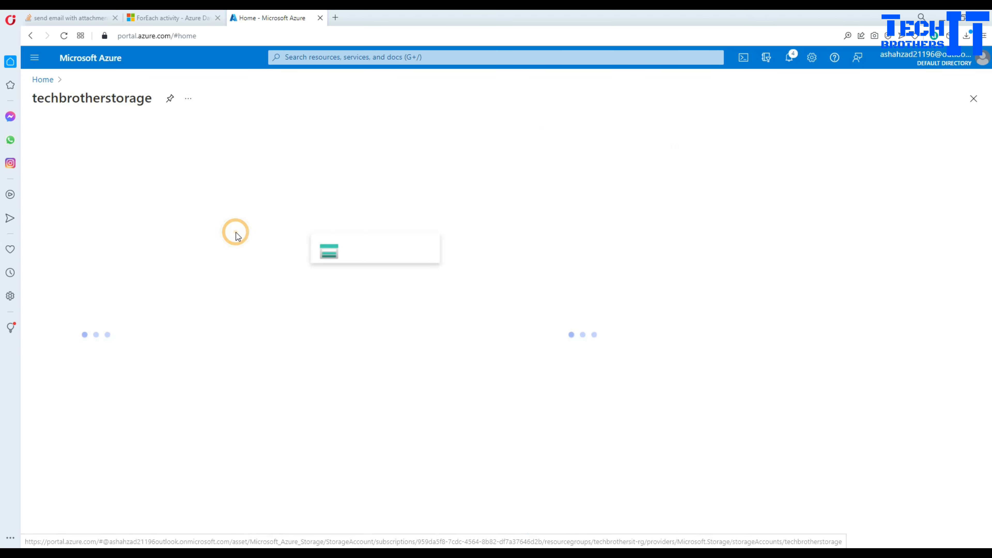
click(80, 324)
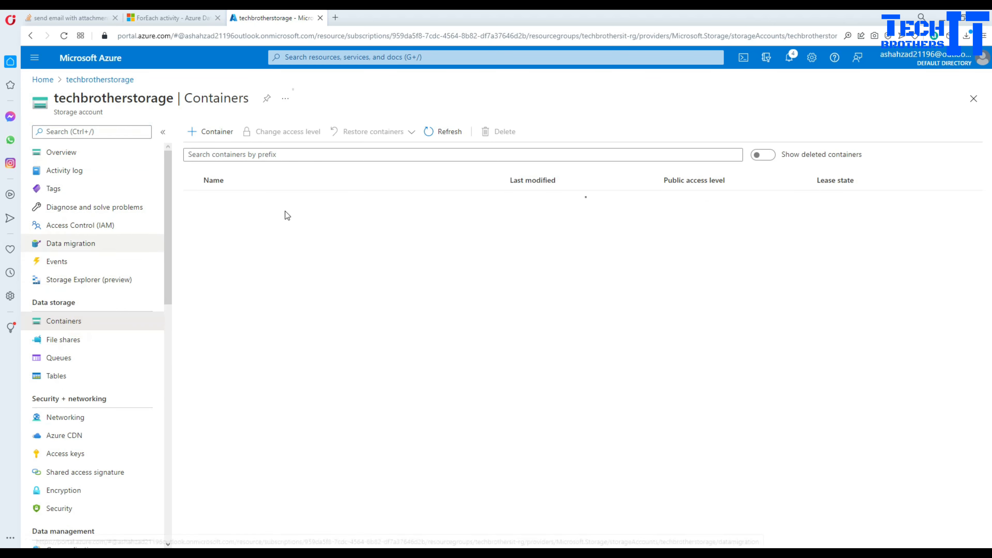
click(211, 218)
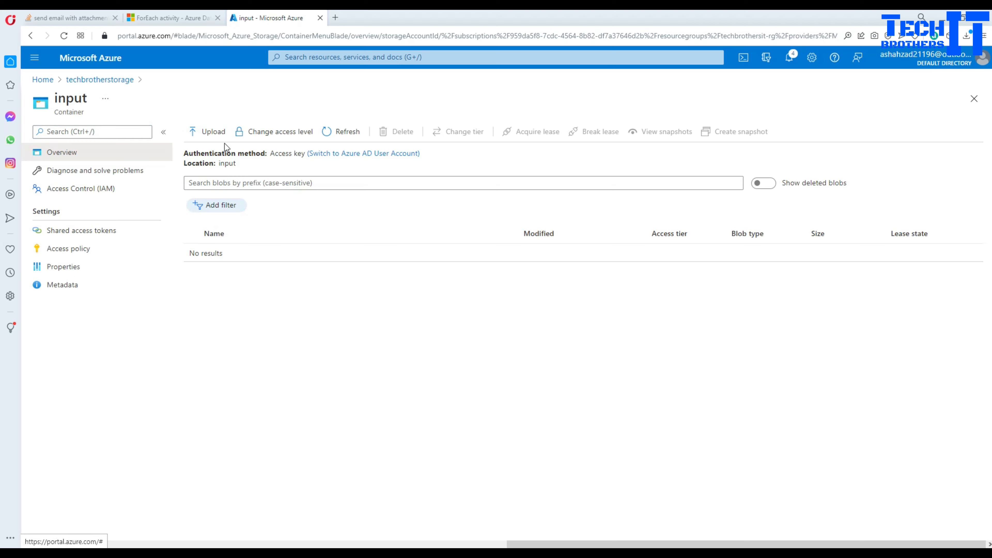
- Upload Customer Asia Region_2021-08-28.txt, Customer Asia Region_2021-08-29.txt, Customer US Region_2021-08-29.txt and New Microsoft Excel Worksheet.xlsx to the input container
click(213, 132)
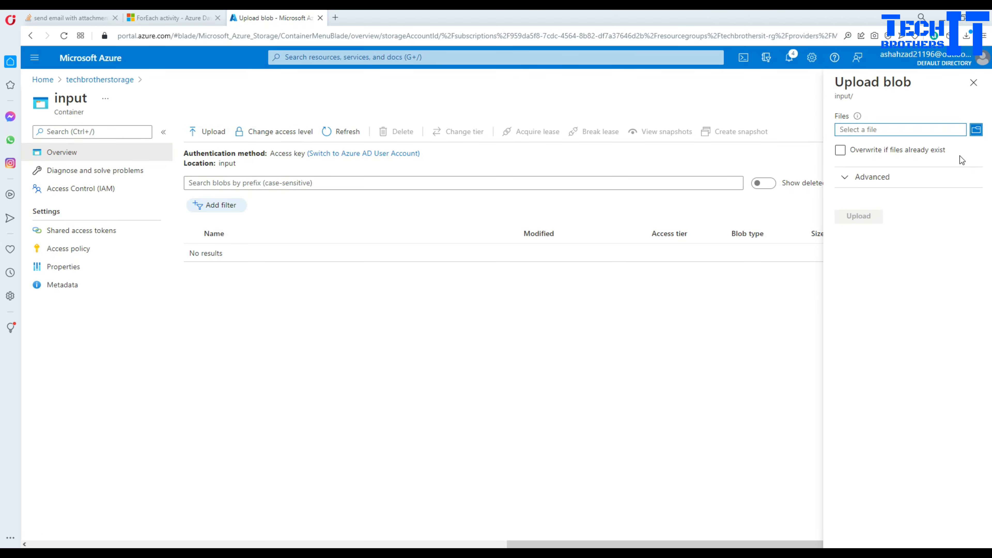
click(975, 130)
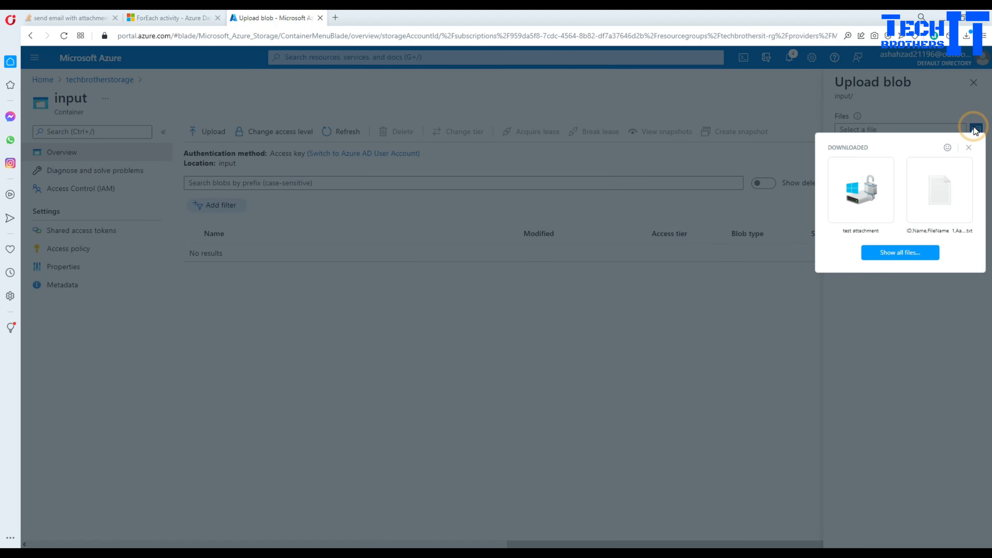
click(878, 249)
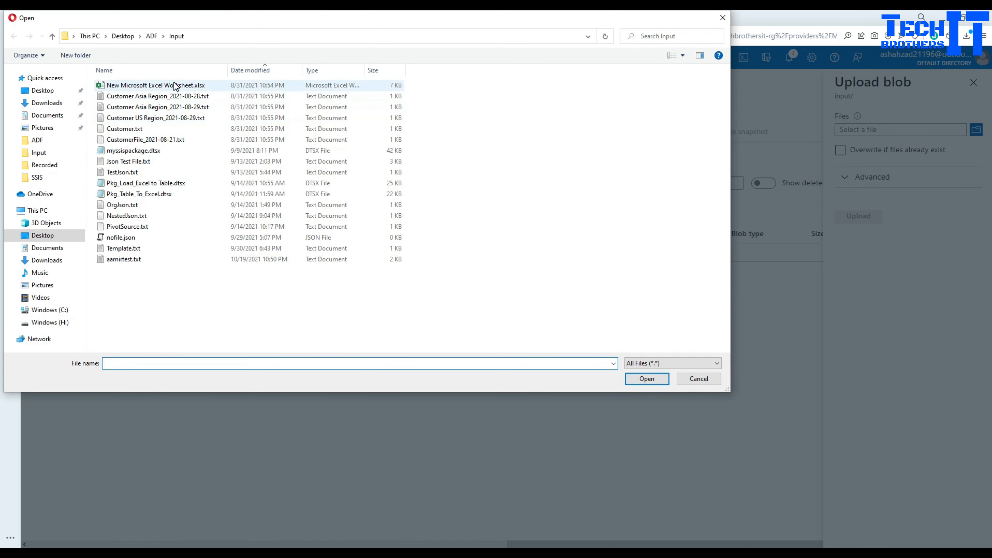
click(174, 84)
ctrl+click(180, 118)
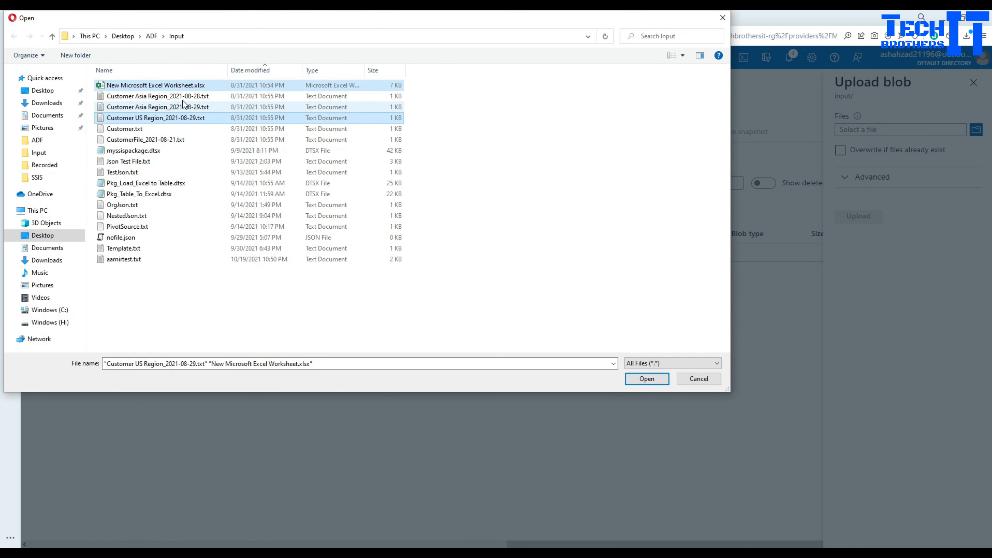
ctrl+click(184, 96)
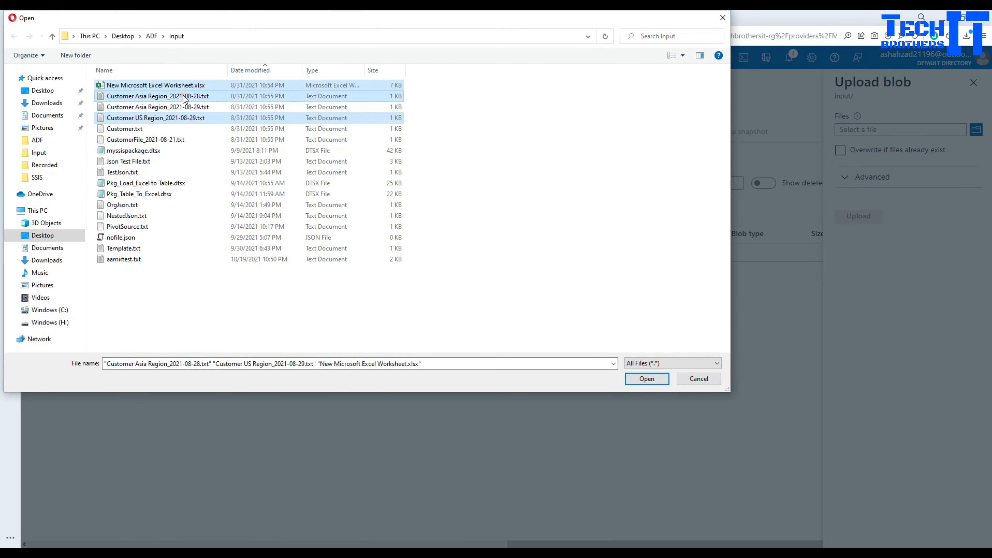
click(646, 378)
click(848, 218)
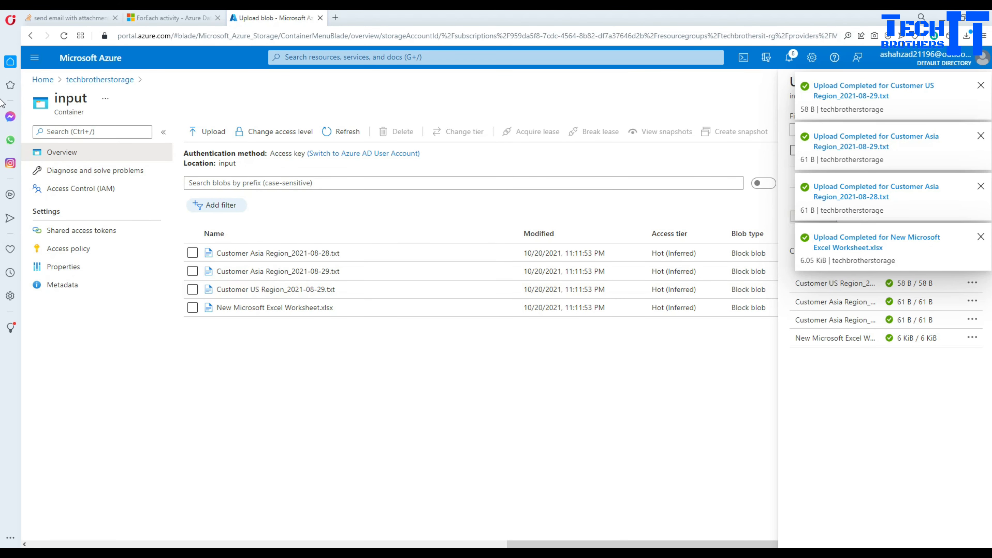
- Dismiss the upload notifications and close the Upload blob pane to return to the input container's file list
click(980, 84)
click(980, 137)
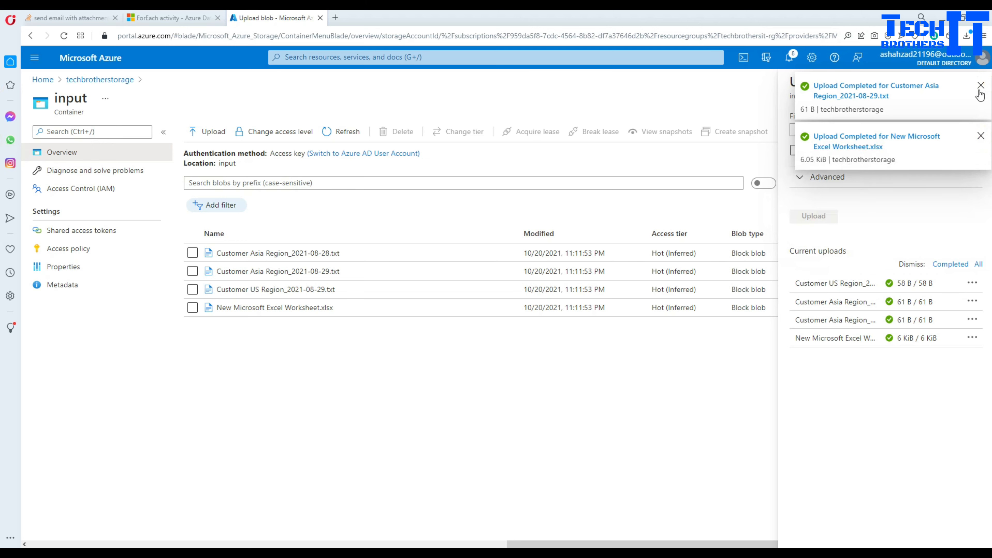
click(980, 85)
click(980, 85)
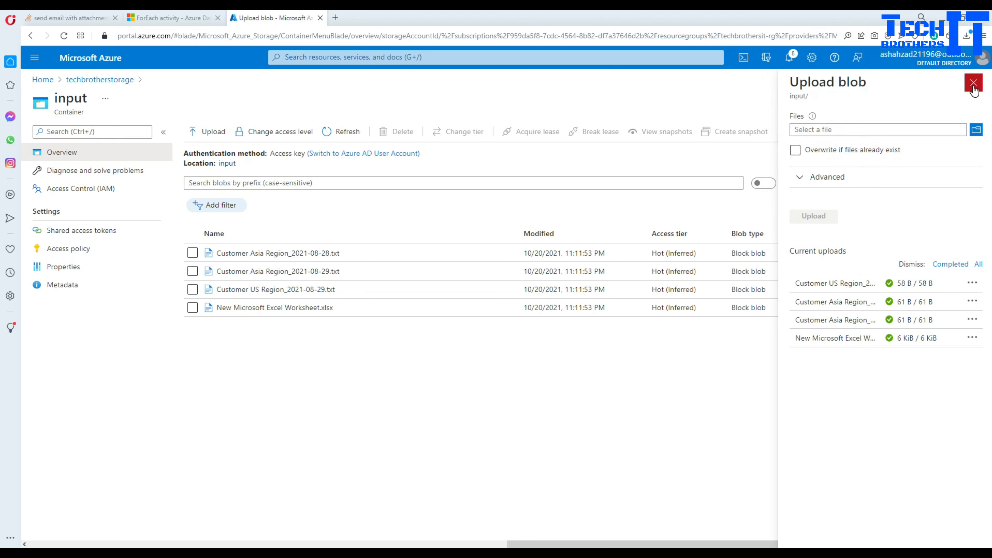
click(972, 84)
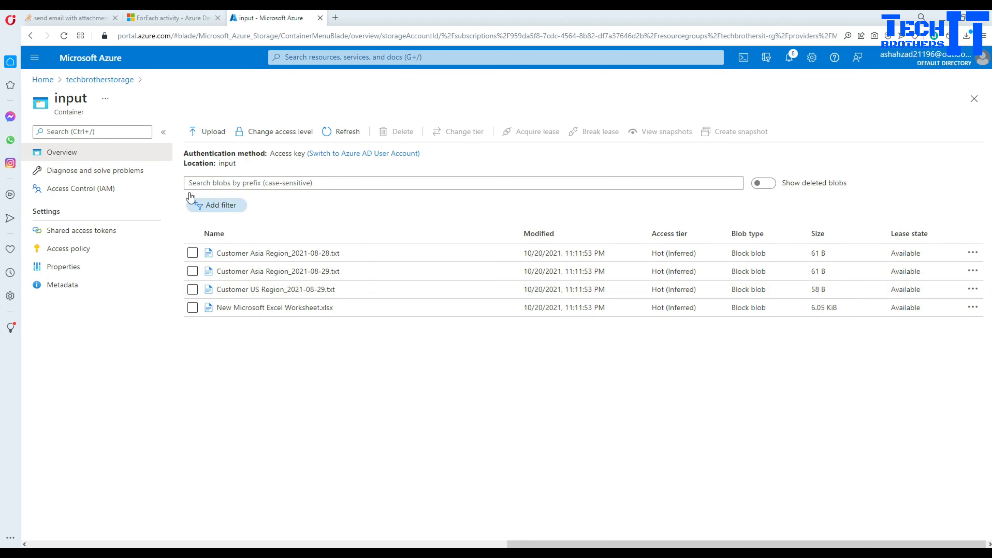
- Open the techbrothersIT data factory from the portal's home page and launch Azure Data Factory Studio
click(163, 19)
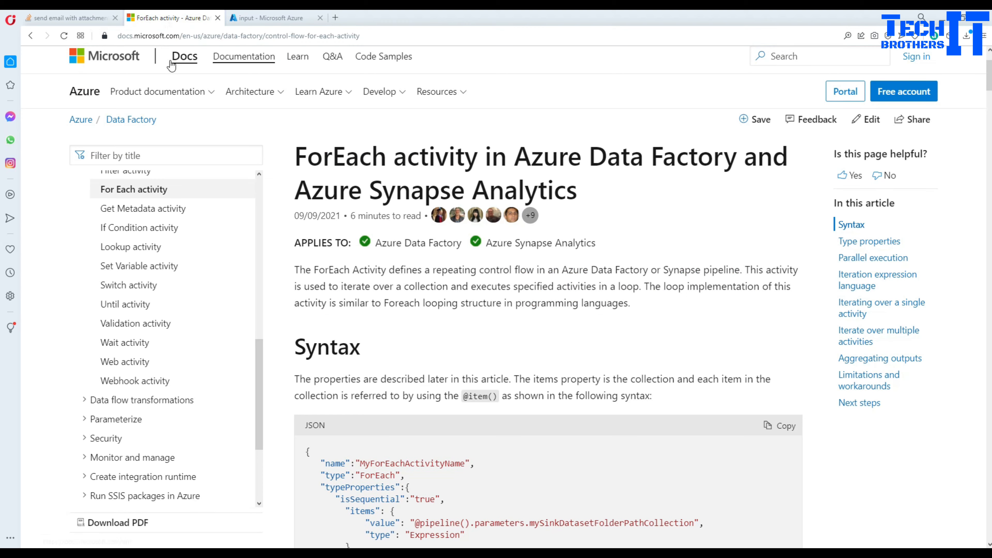
click(253, 17)
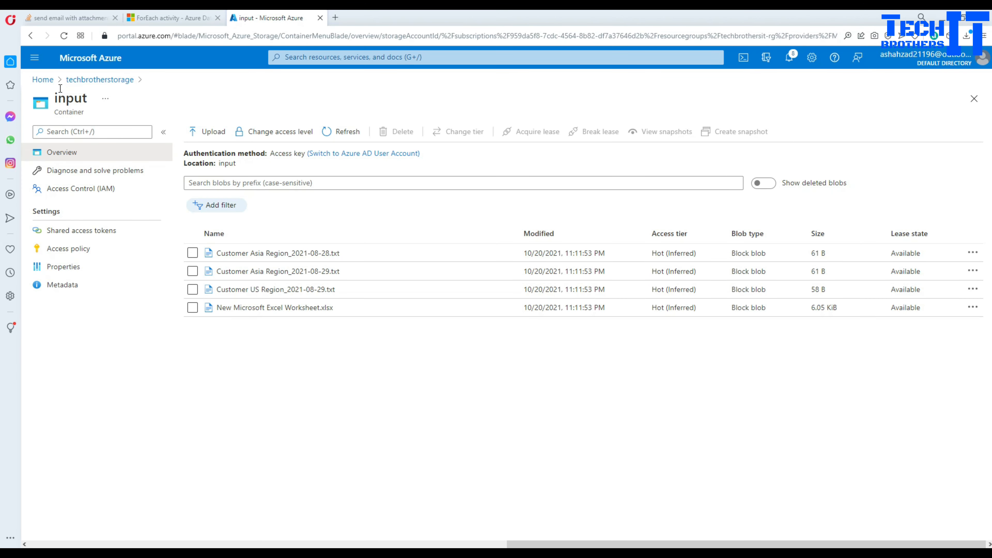
click(43, 80)
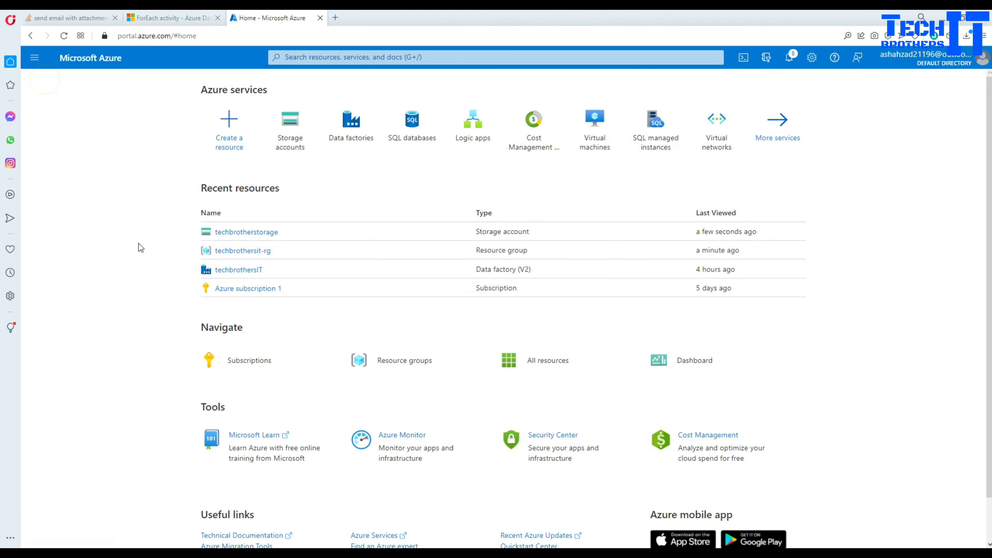
click(228, 274)
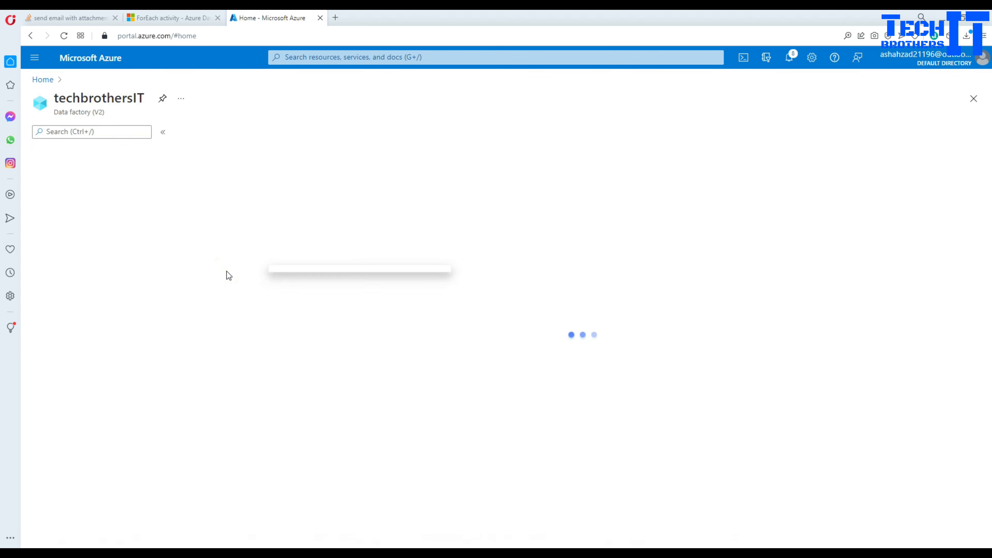
click(251, 321)
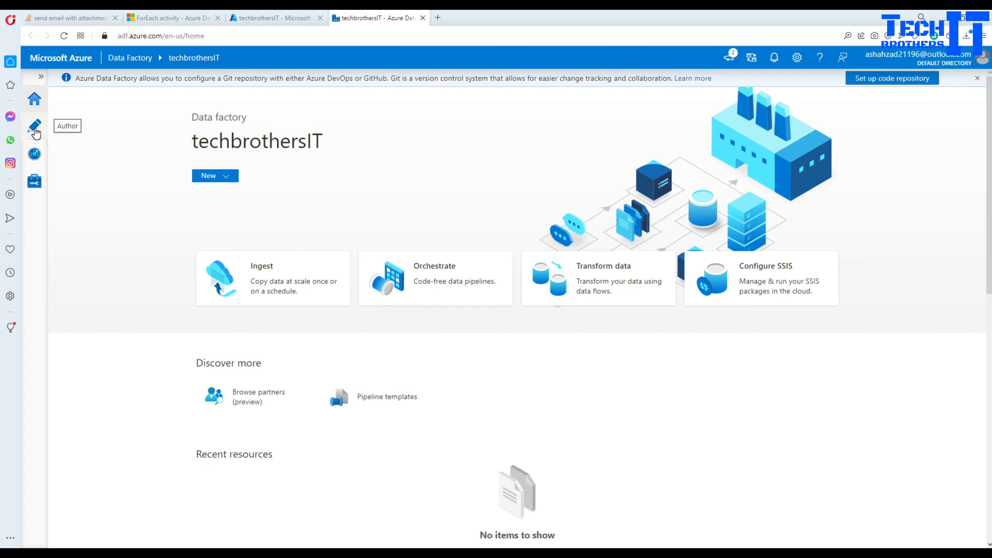
- Start an Ingest task with the Copy Data tool as a built-in copy task and choose the Tumbling window schedule
click(35, 105)
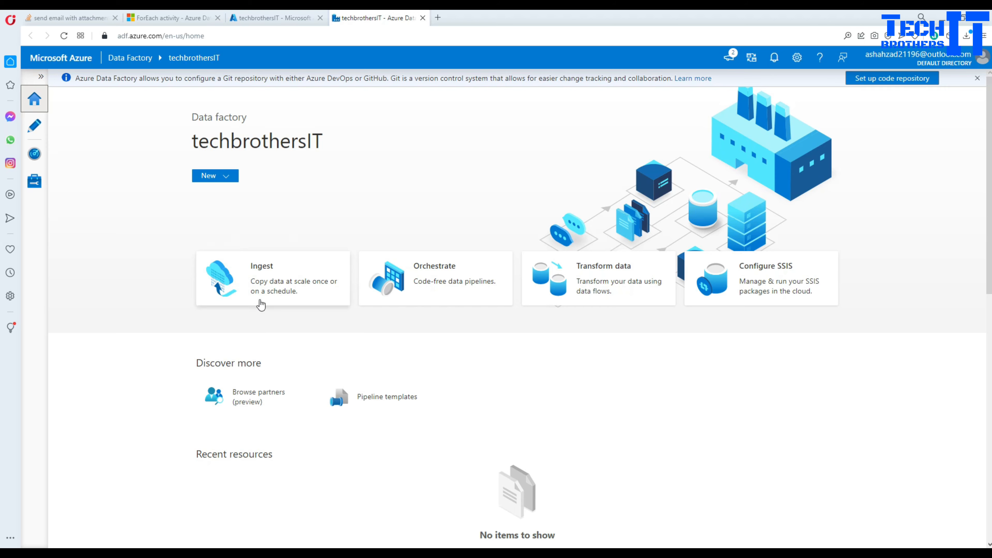
click(263, 284)
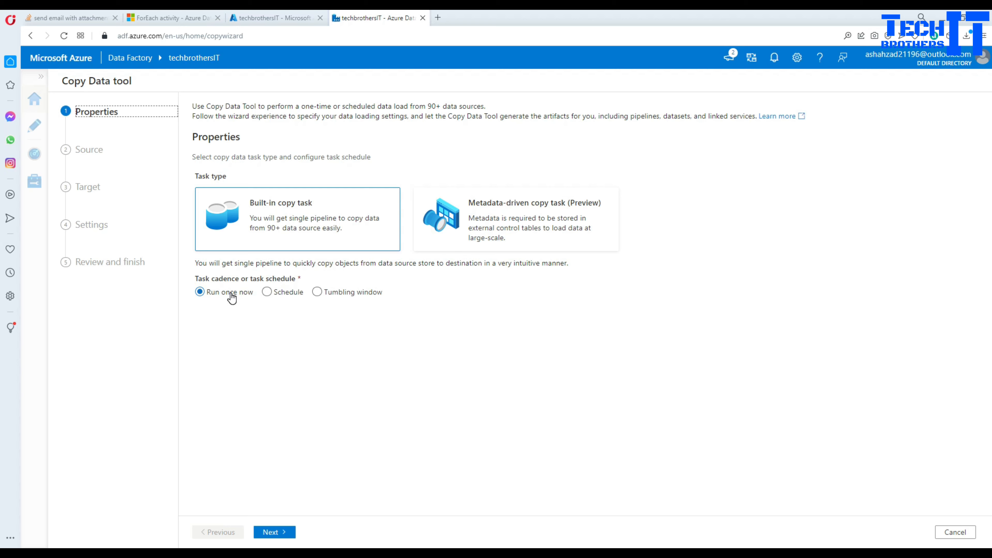
click(269, 293)
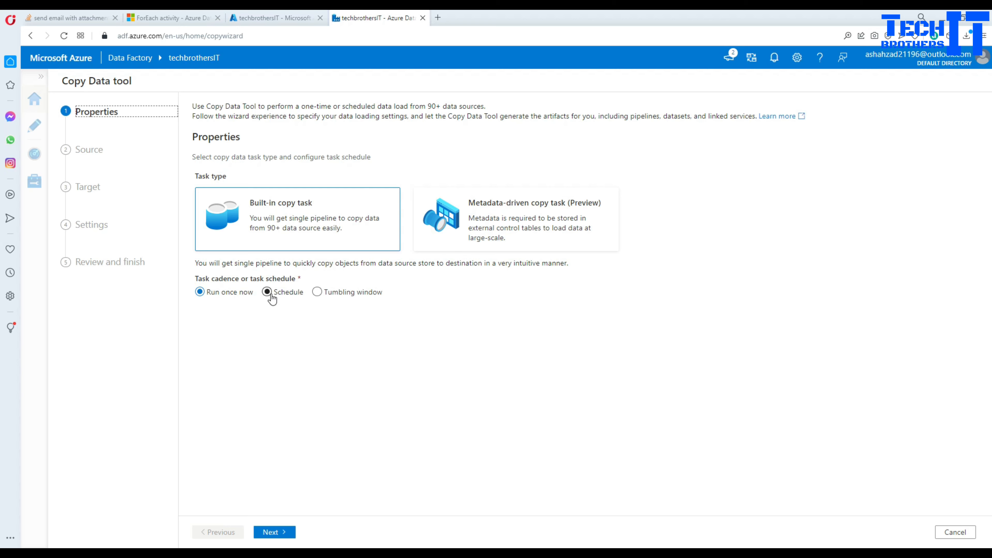
click(317, 291)
click(318, 293)
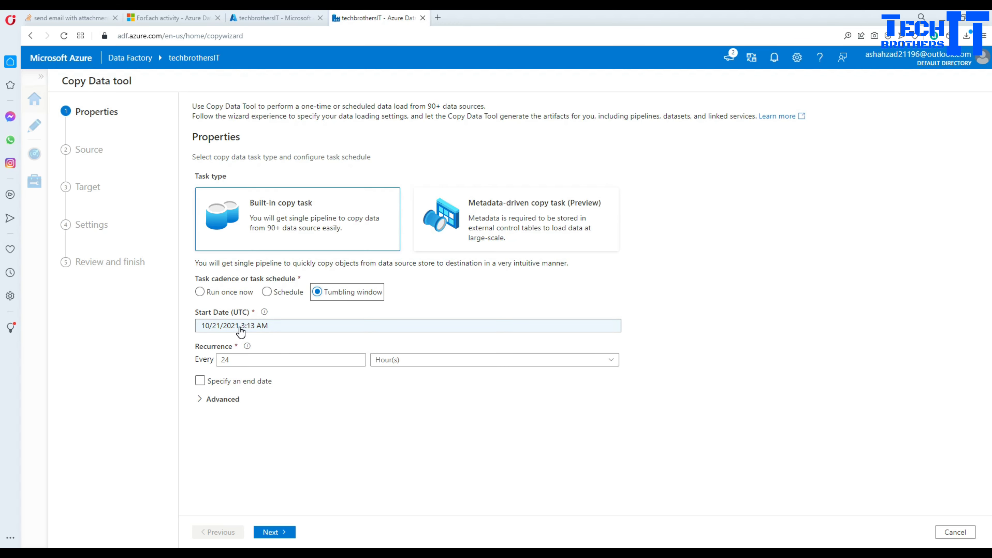
- Check the modified dates of the files in the input container of techbrotherstorage in the Azure portal
click(254, 18)
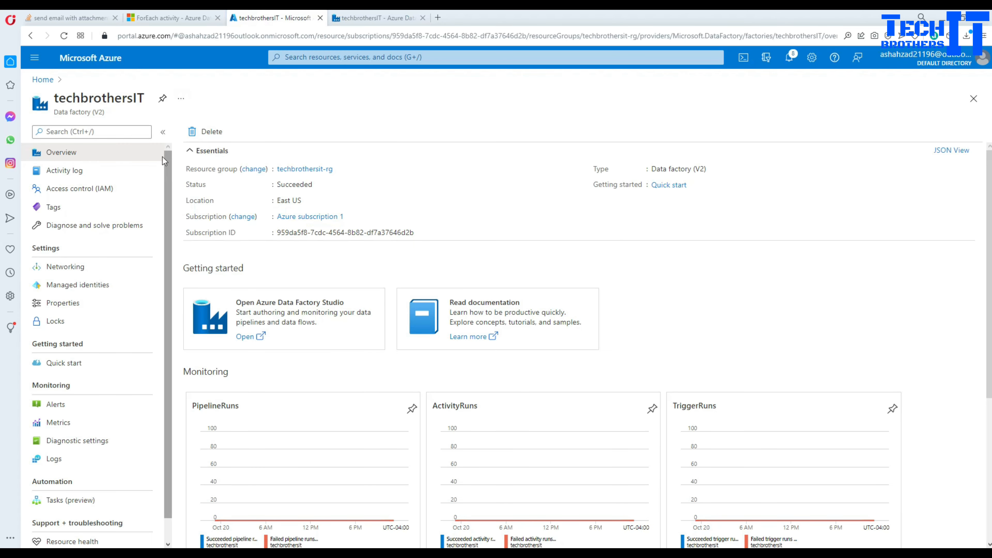
click(43, 79)
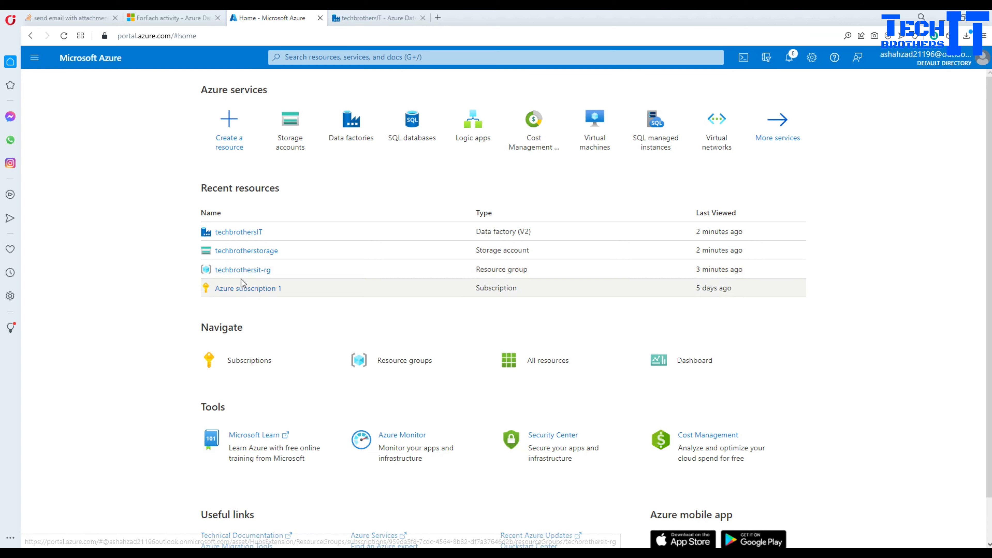
click(241, 252)
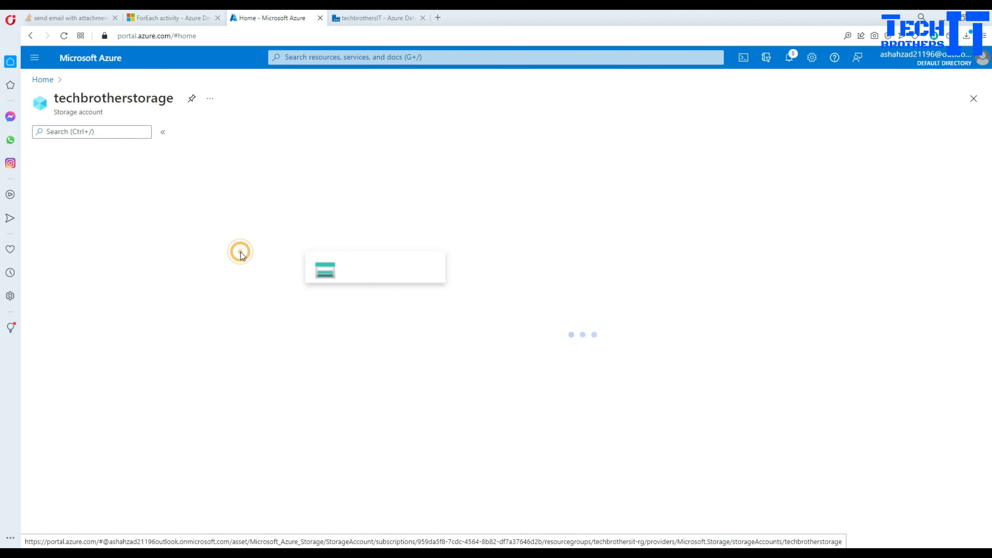
click(92, 326)
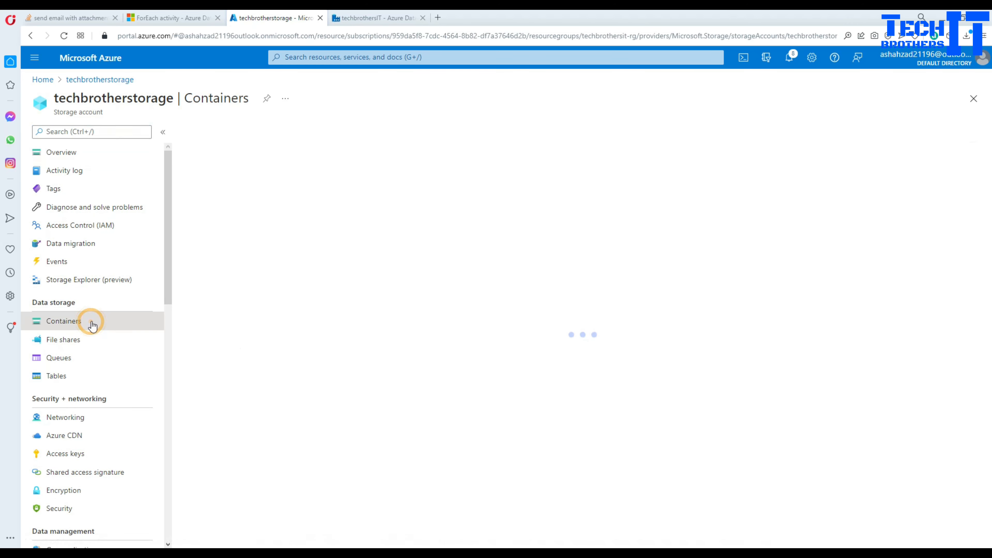
click(222, 218)
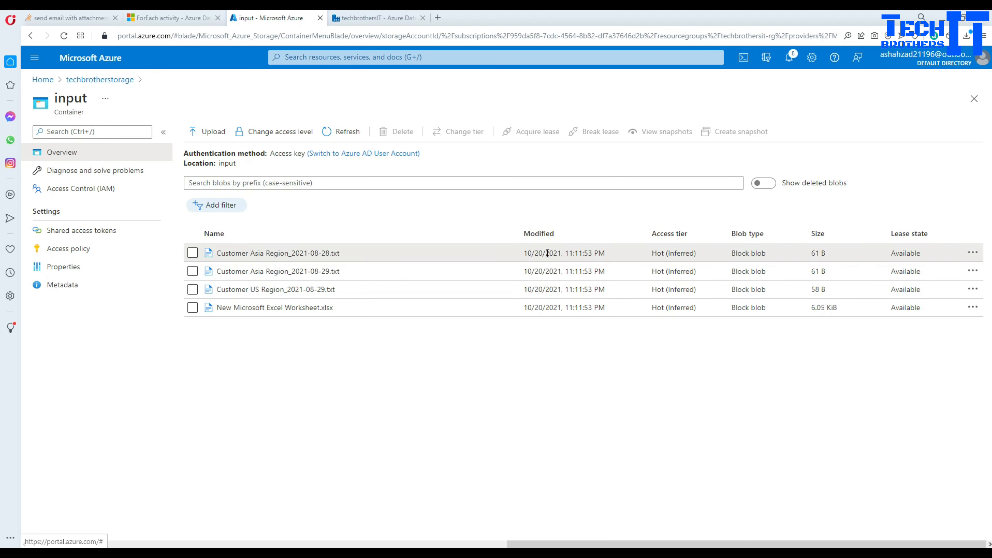
drag(546, 253, 559, 252)
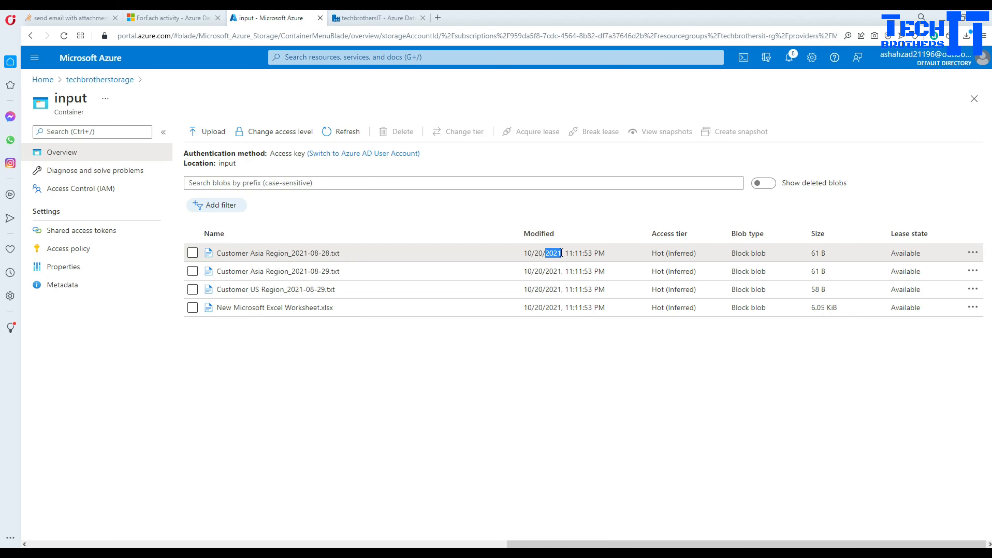
- Return to the Copy Data tool and set the tumbling window's start date to 10/18/2021 3:13 AM UTC
click(361, 20)
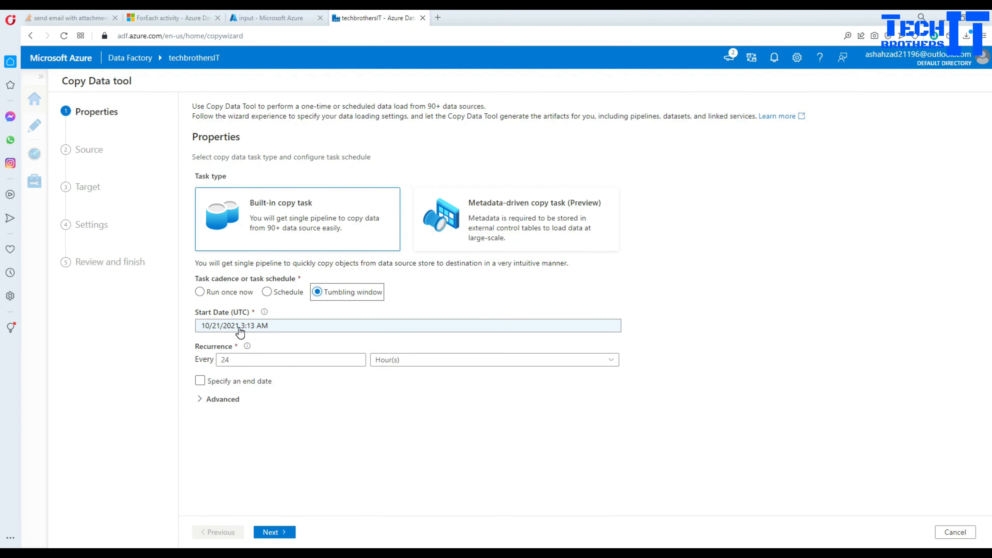
click(273, 327)
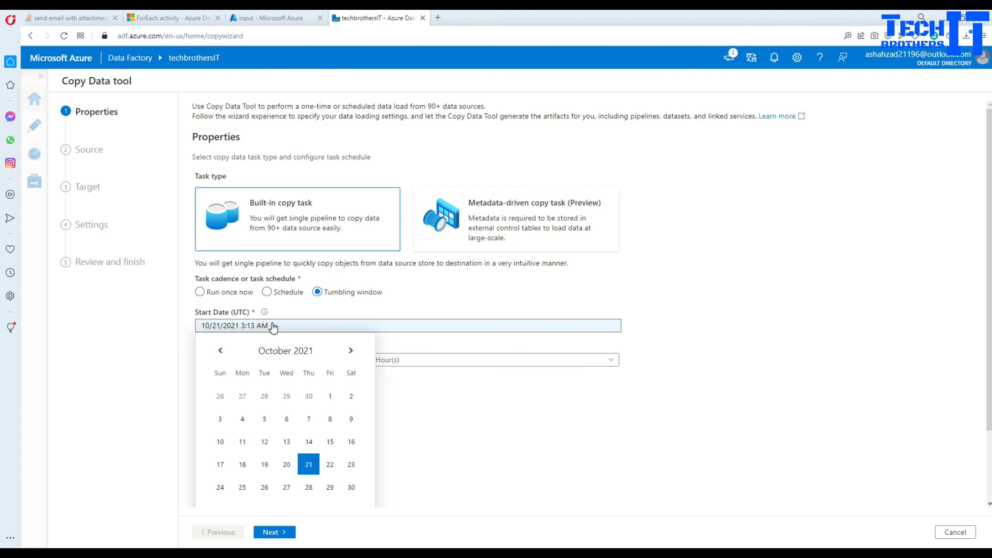
click(221, 350)
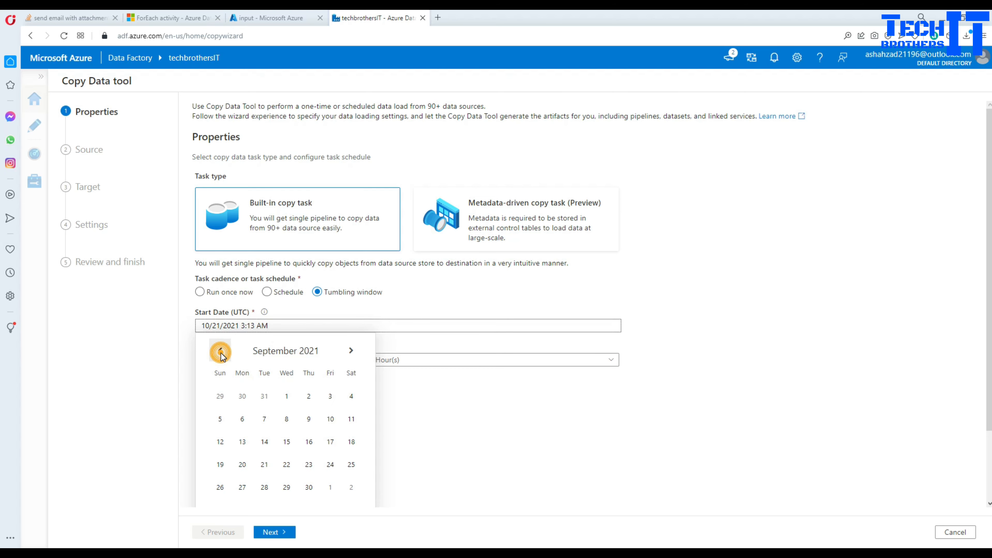
scroll(502, 425, down, 2)
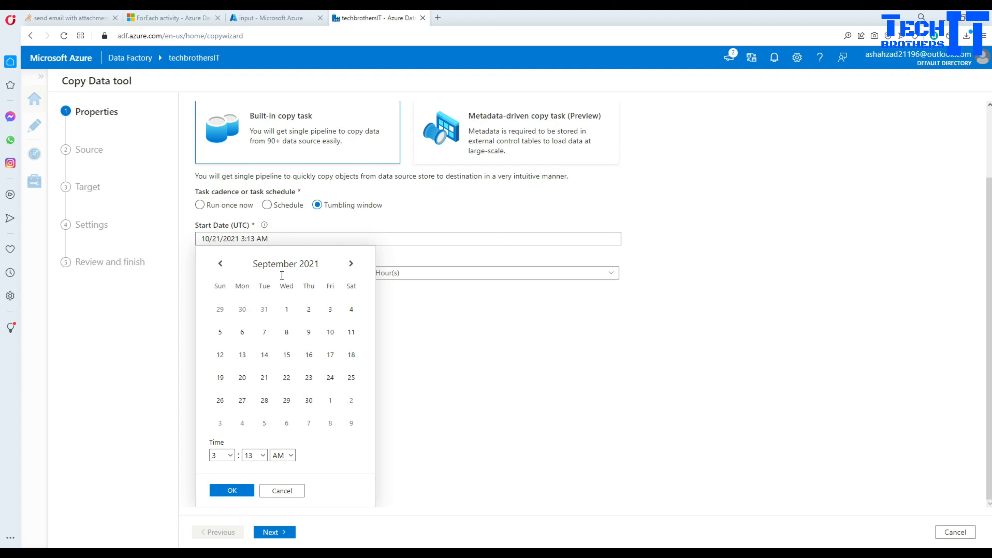
click(345, 265)
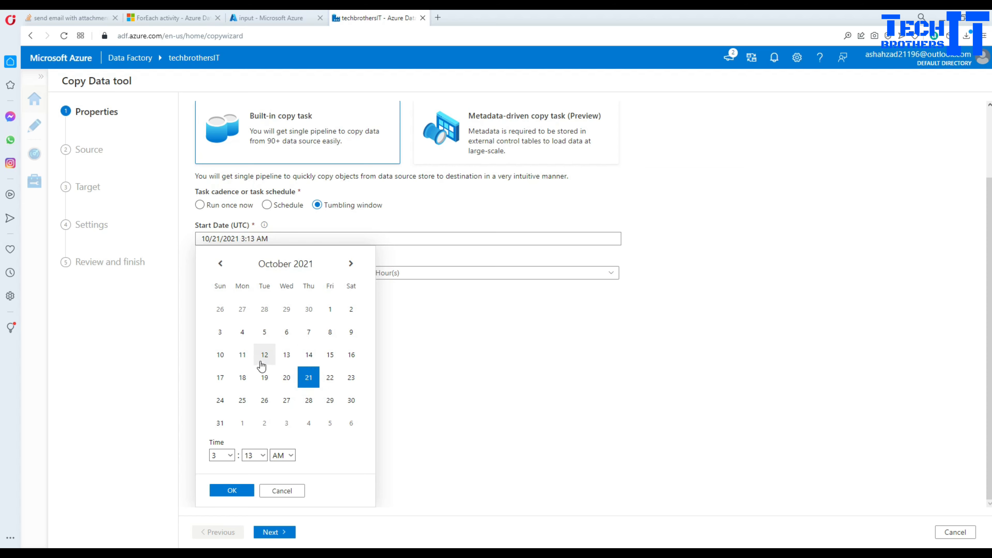
click(242, 377)
click(230, 491)
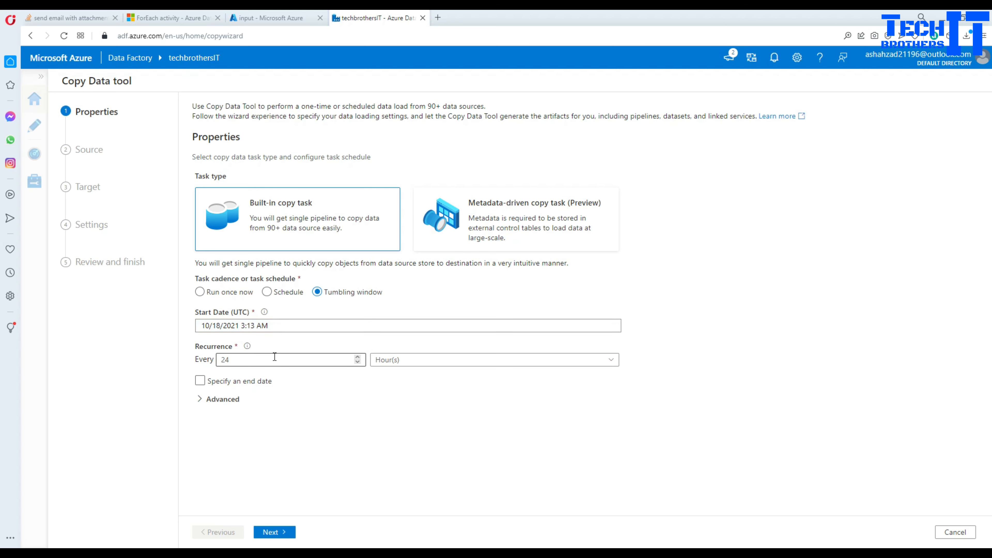
- Set the tumbling window's recurrence to every 5 minutes and expand its advanced settings
click(254, 362)
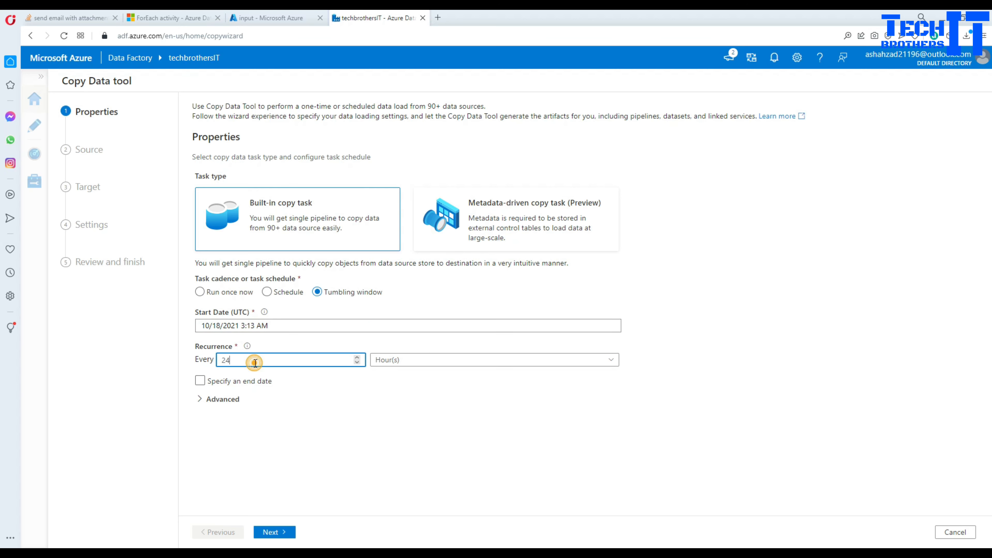
drag(248, 362, 215, 357)
click(375, 360)
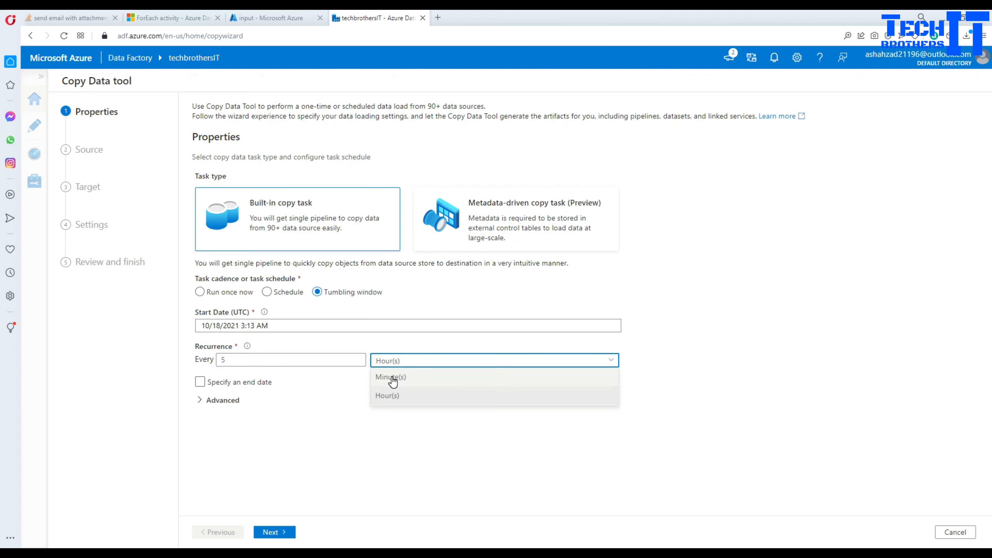
click(392, 378)
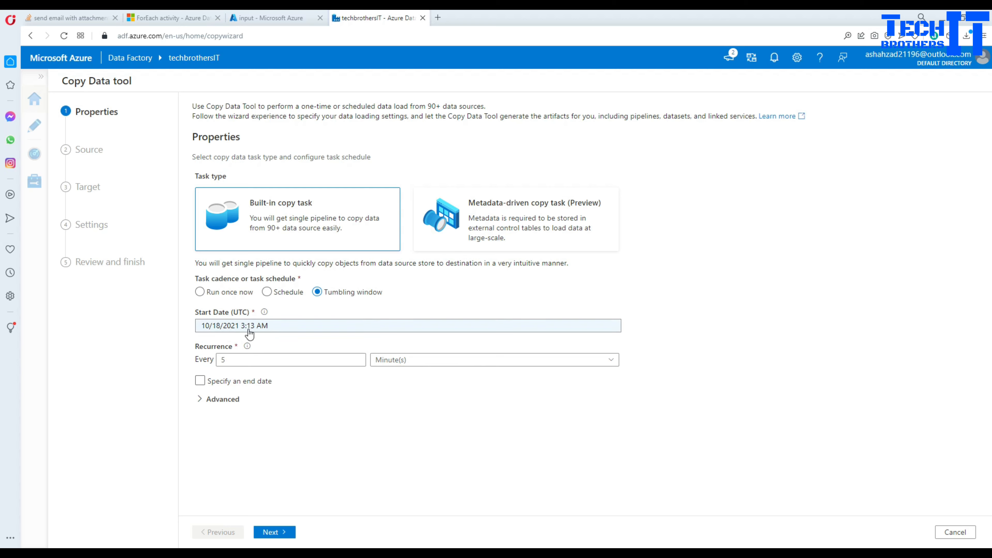
double_click(261, 360)
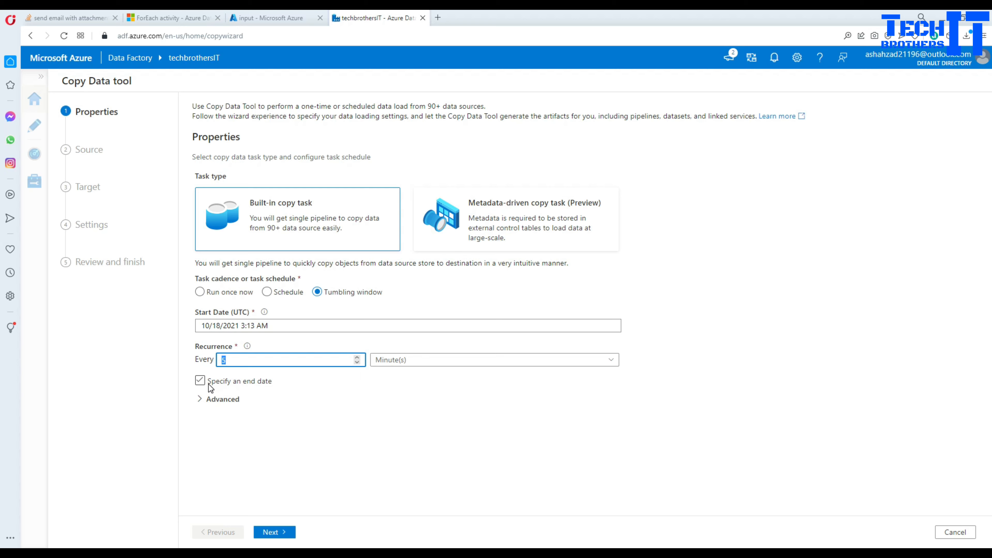
click(201, 399)
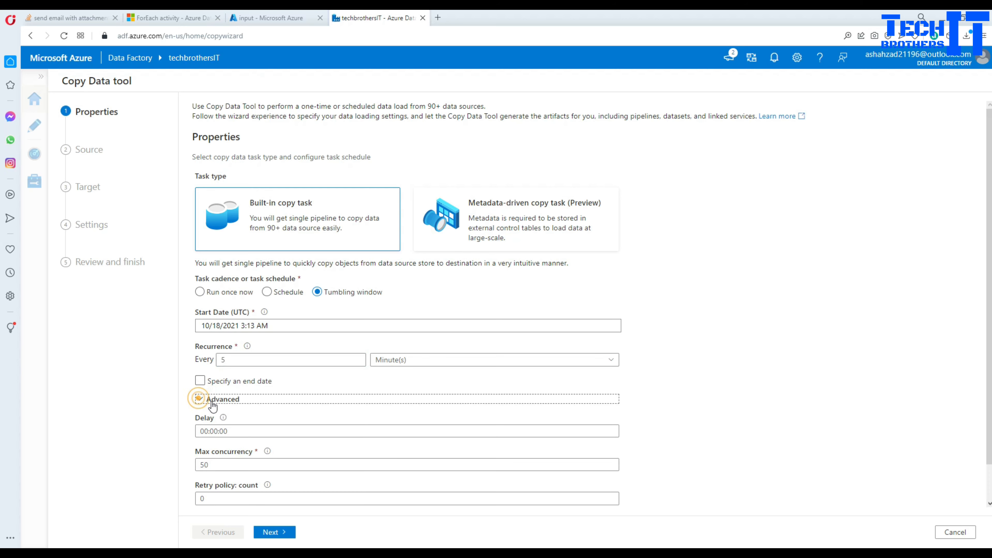
click(210, 328)
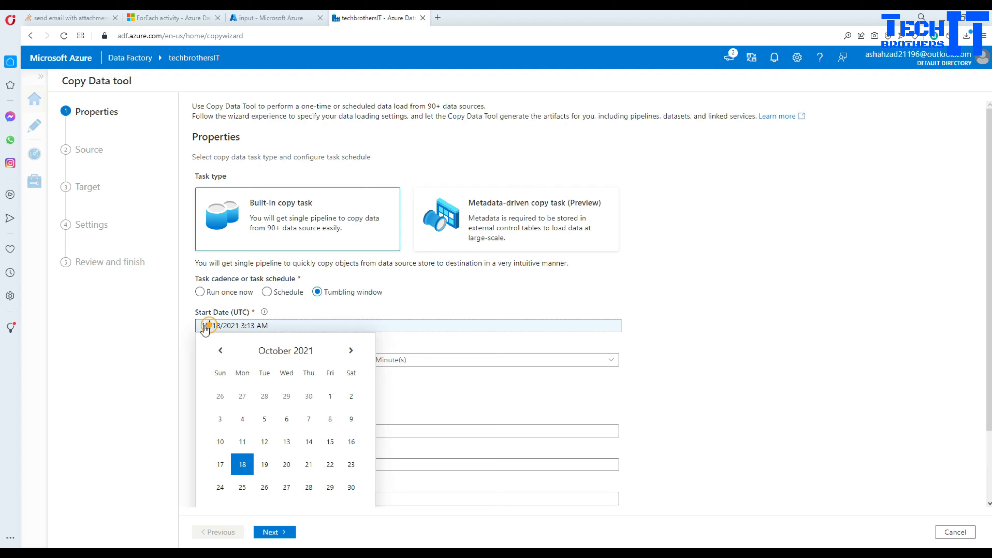
click(435, 312)
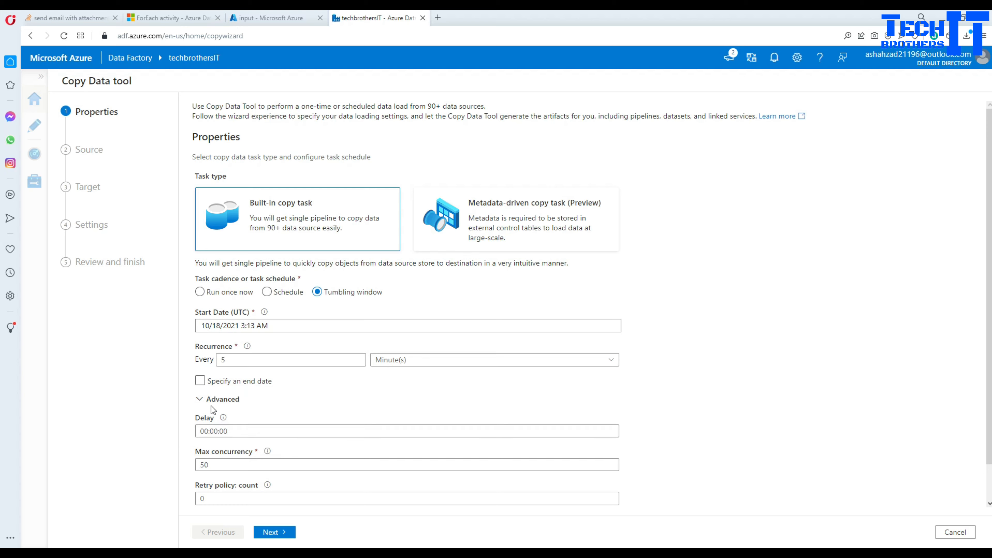
click(200, 380)
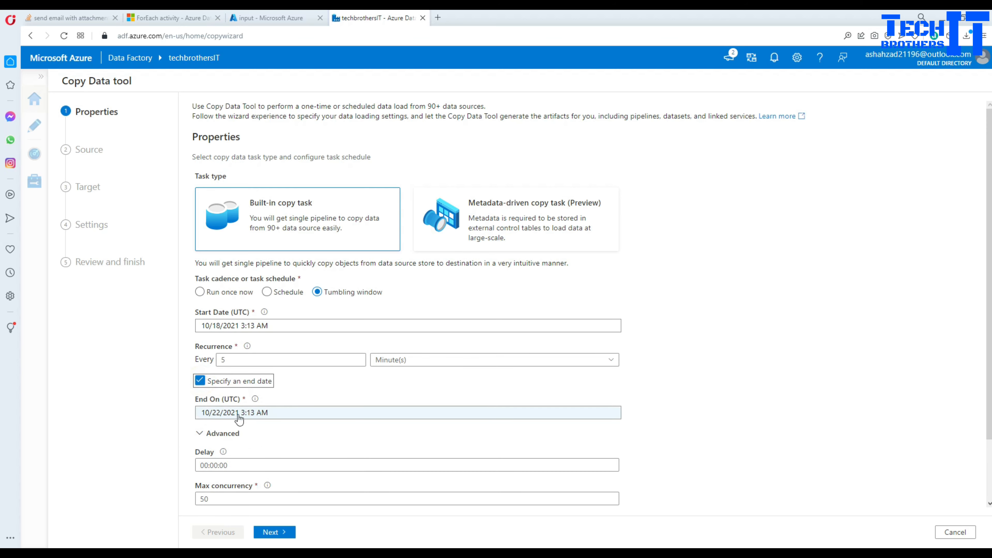
click(200, 380)
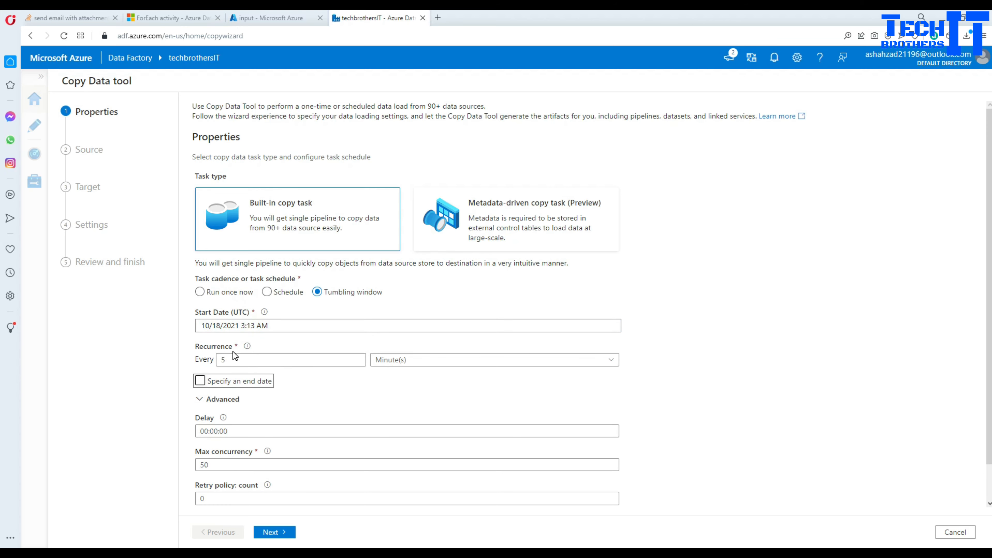
double_click(226, 358)
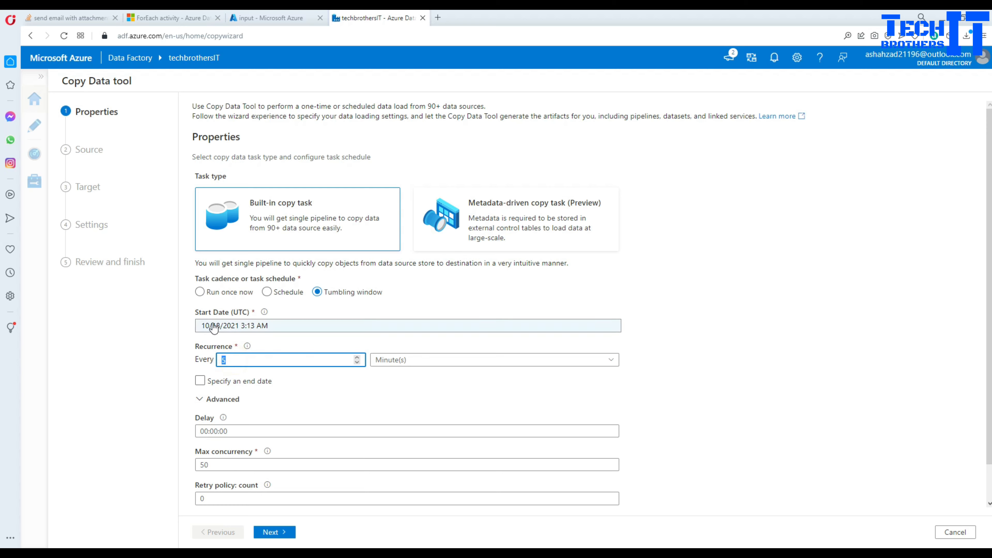
click(217, 383)
click(217, 382)
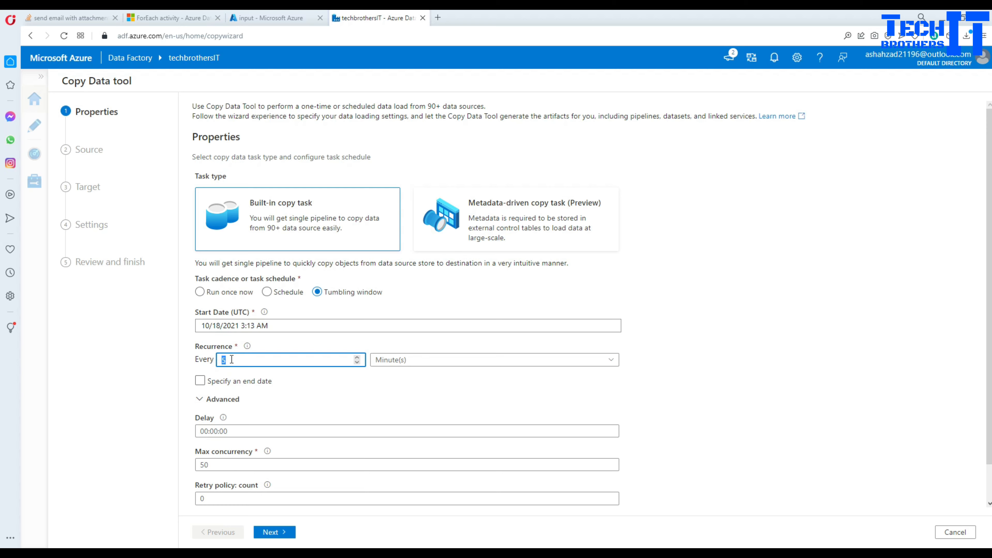
click(231, 360)
- Check the modified dates of the input container's files again in the Azure portal, and return to the Copy Data tool
click(276, 20)
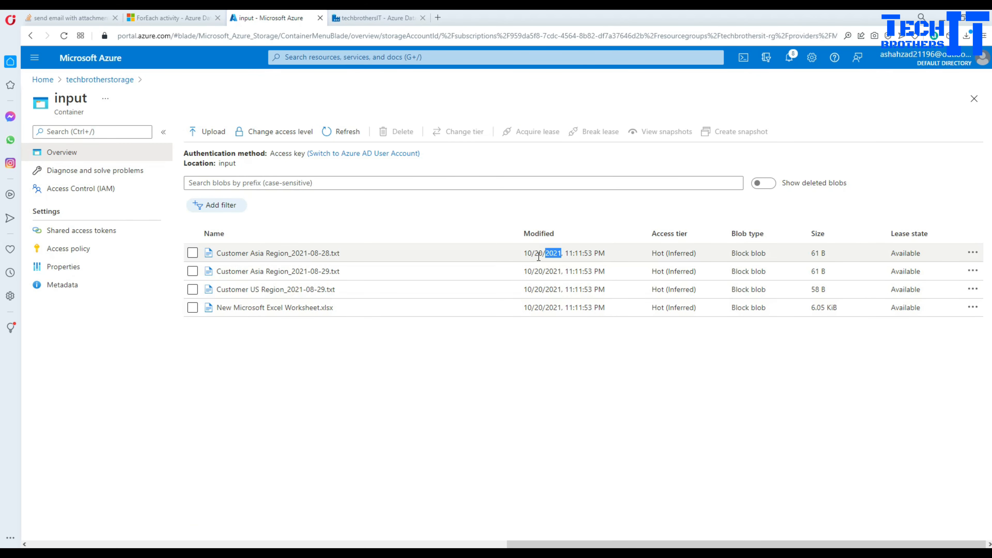
double_click(538, 271)
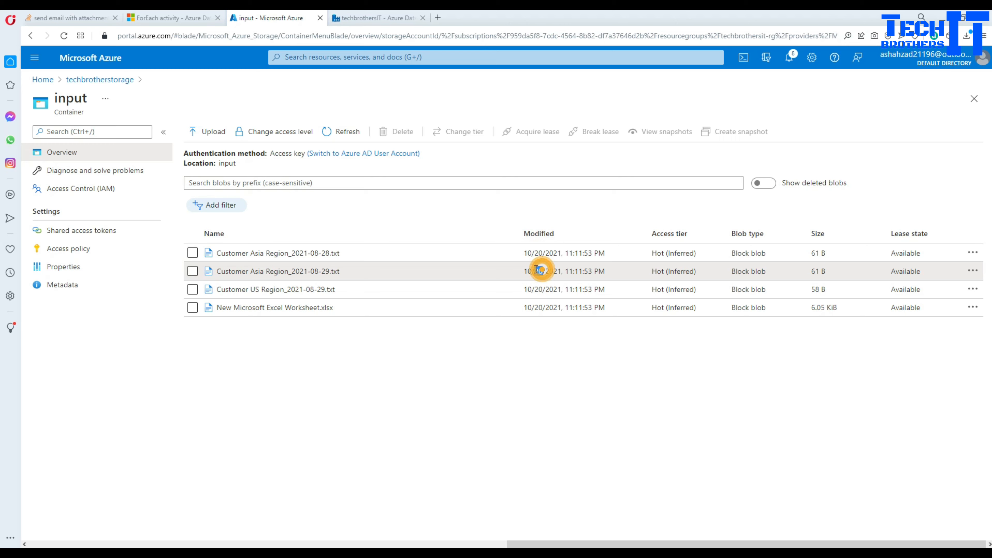
double_click(538, 289)
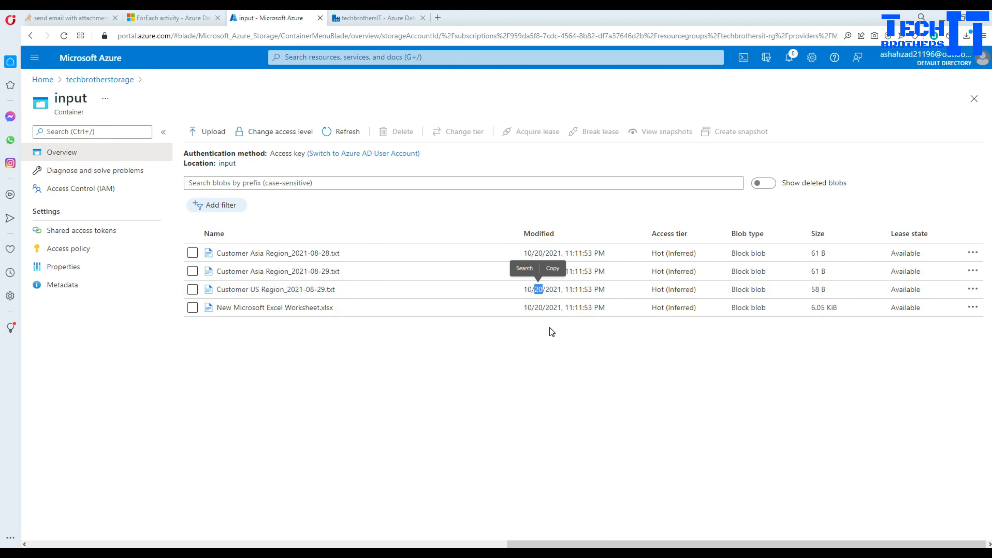
click(395, 18)
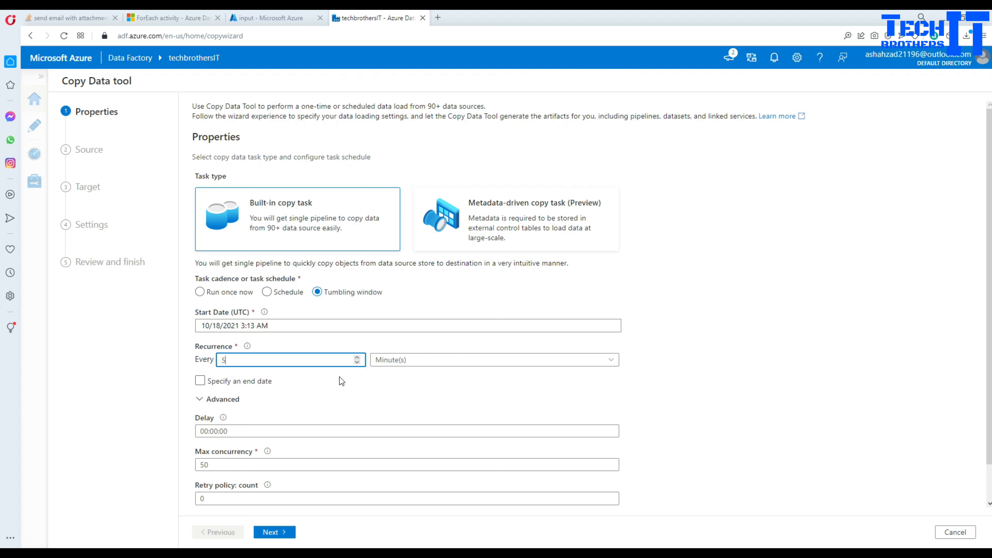
click(724, 342)
scroll(500, 386, down, 1)
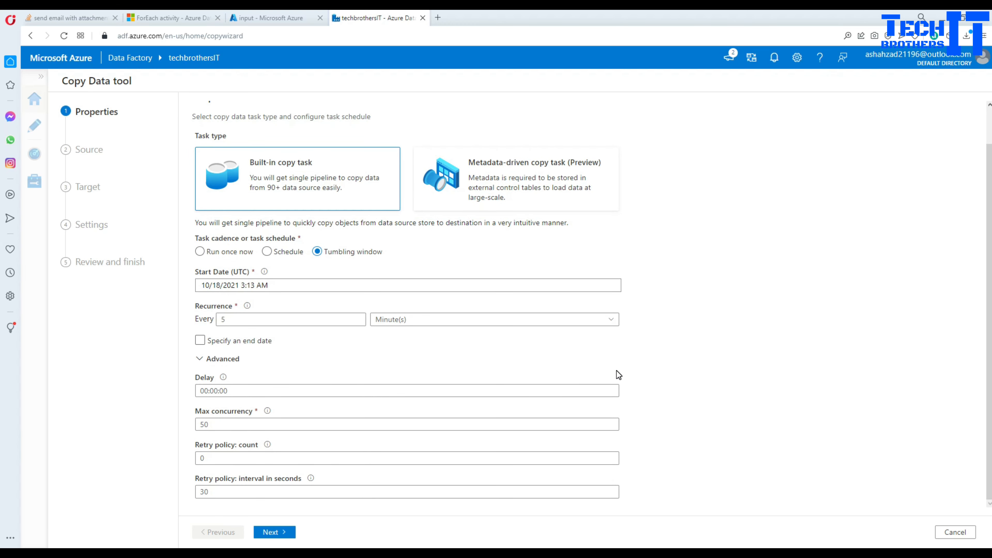
mouse_move(267, 411)
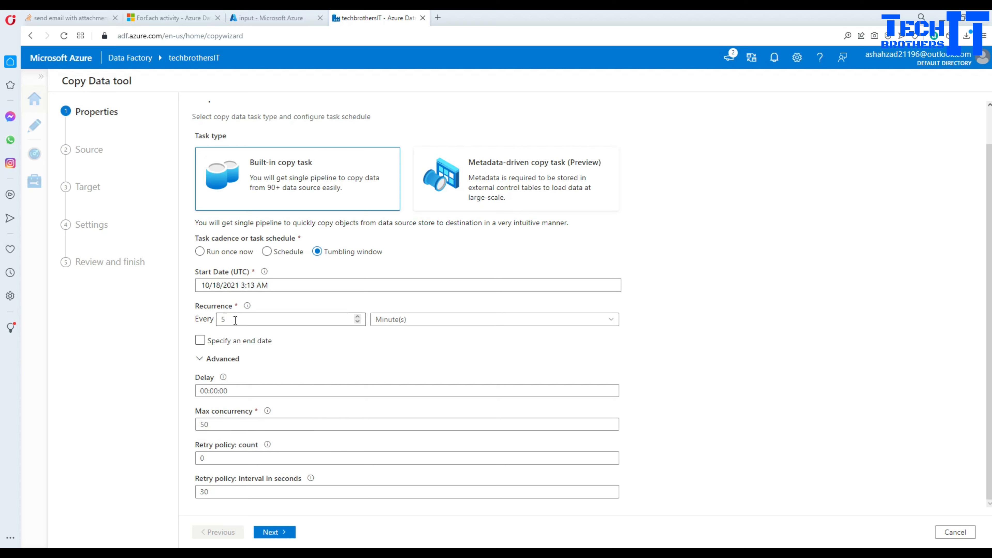
drag(244, 318, 222, 314)
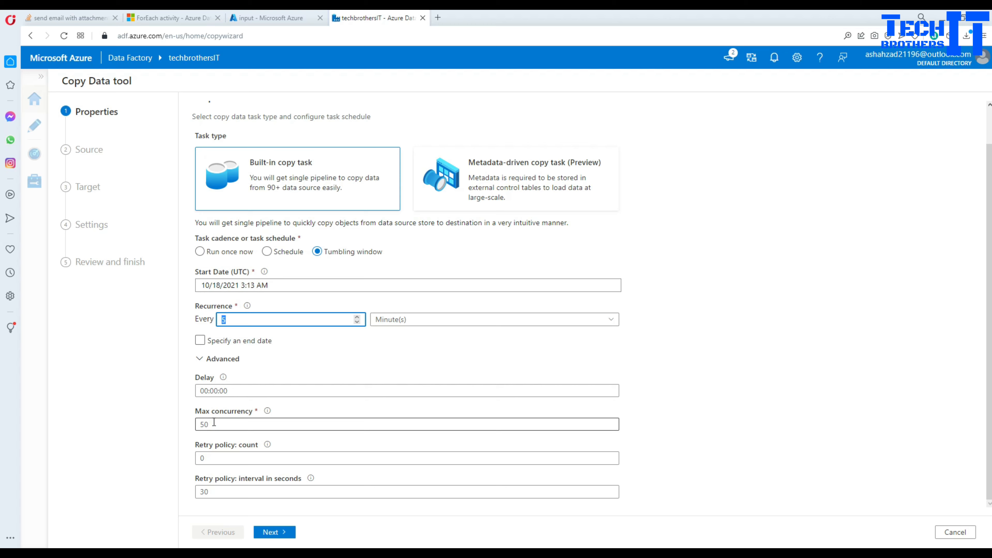
drag(214, 423, 196, 427)
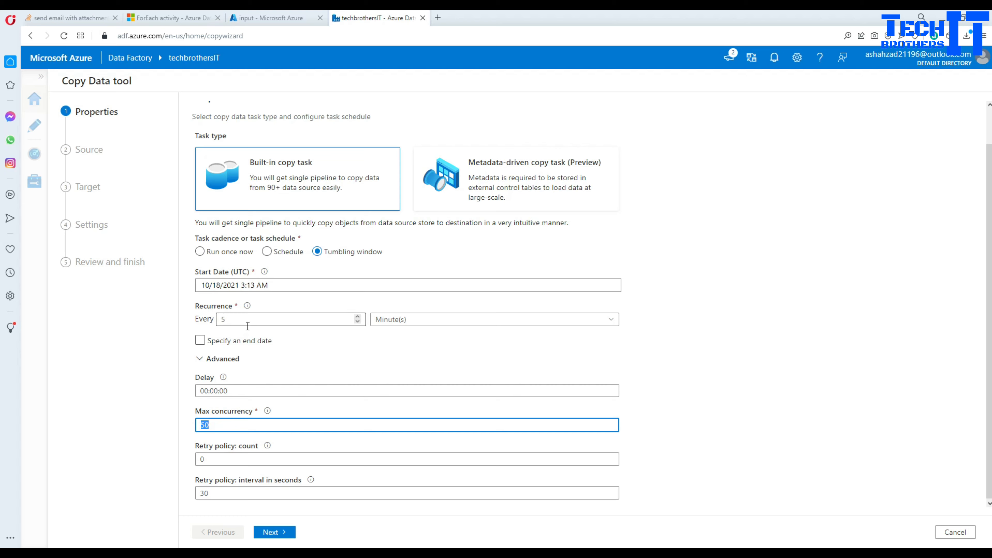
- Set the tumbling window's start date to 10/19/2021 3:13 AM UTC and continue to the source data store
click(218, 291)
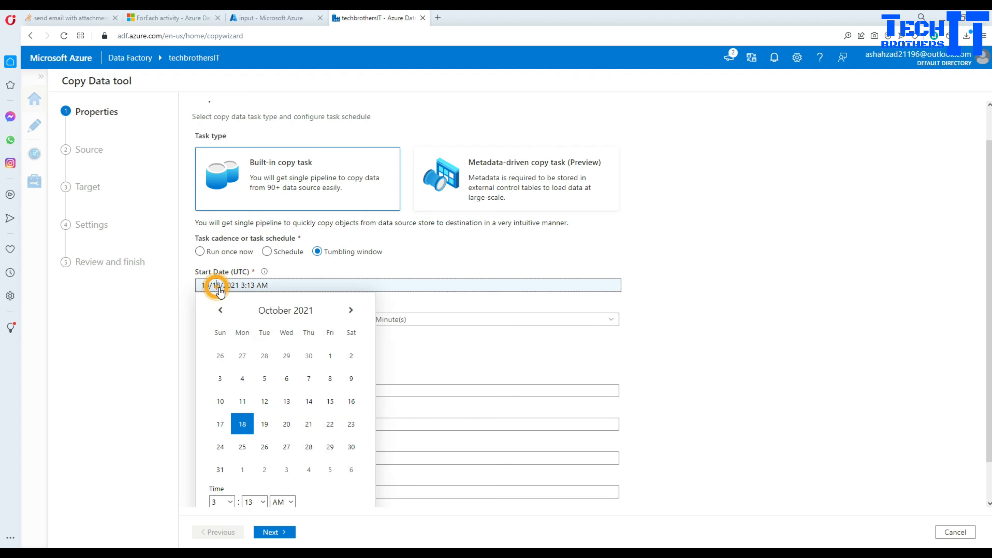
click(266, 425)
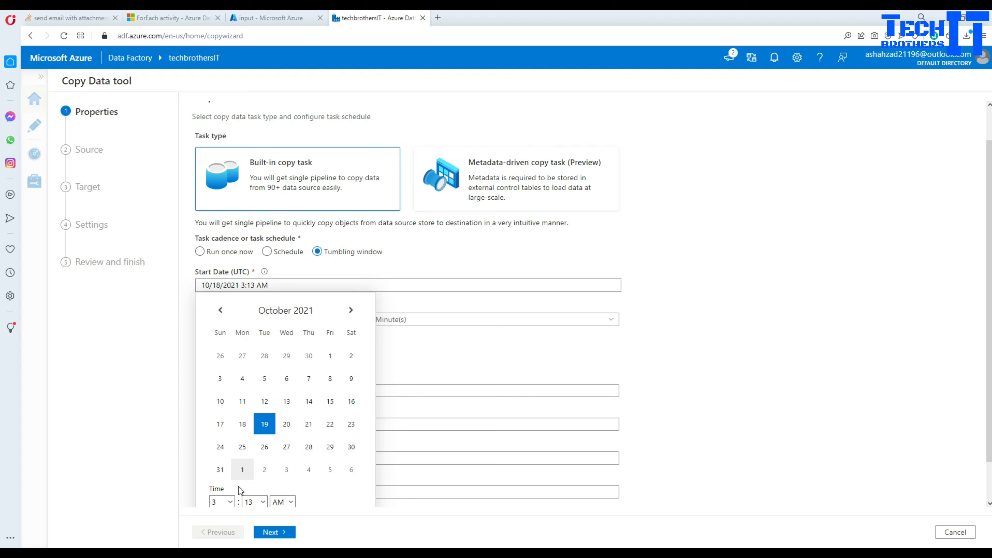
scroll(275, 503, down, 1)
click(251, 492)
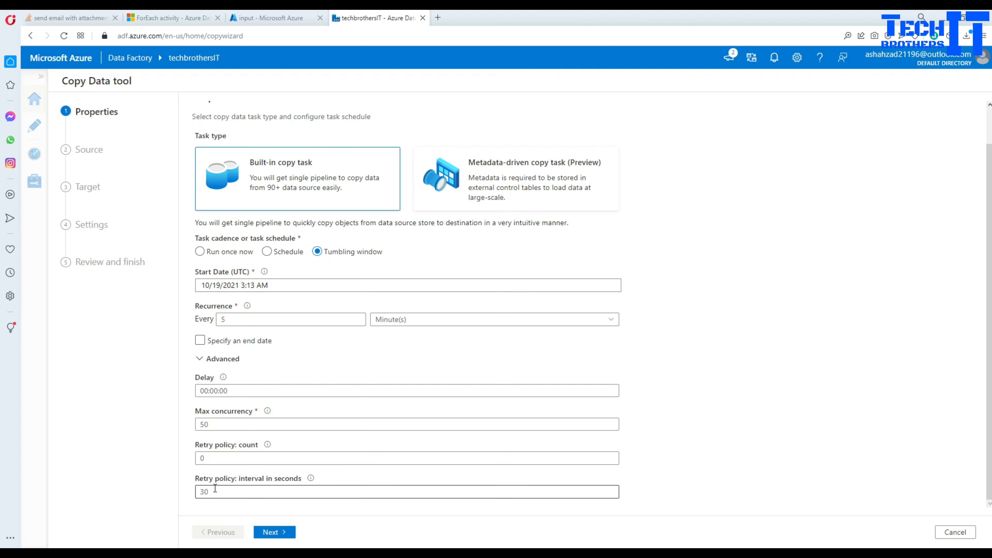
drag(215, 490, 200, 492)
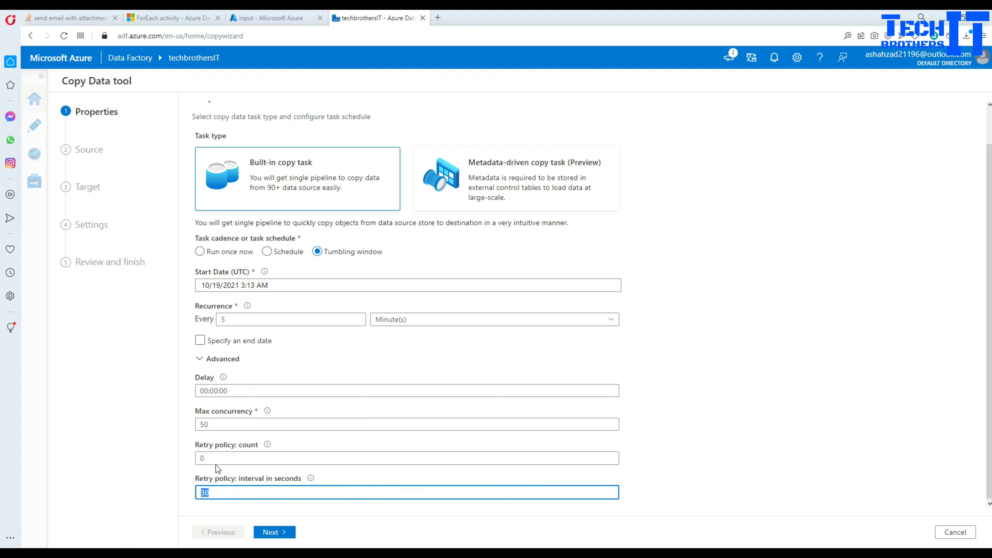
click(691, 395)
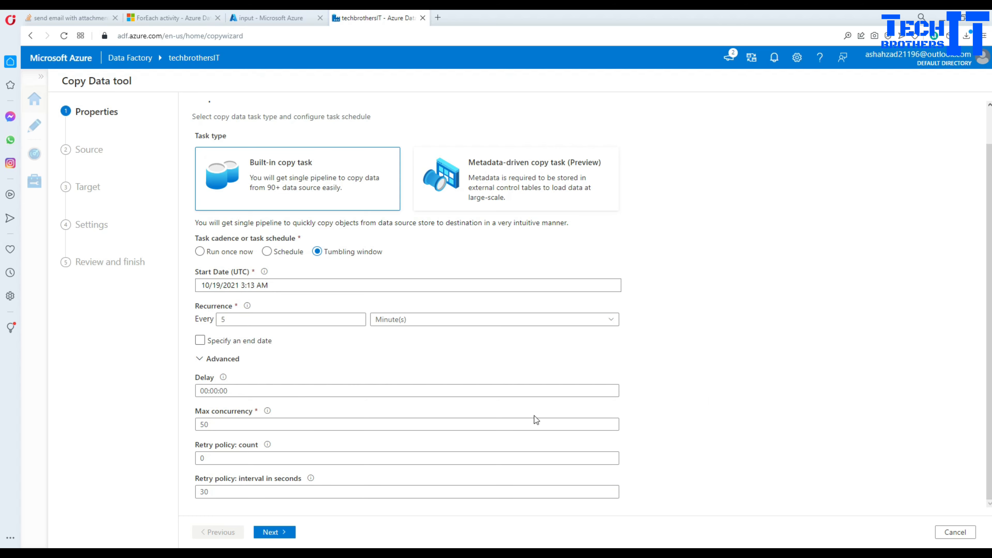
click(269, 532)
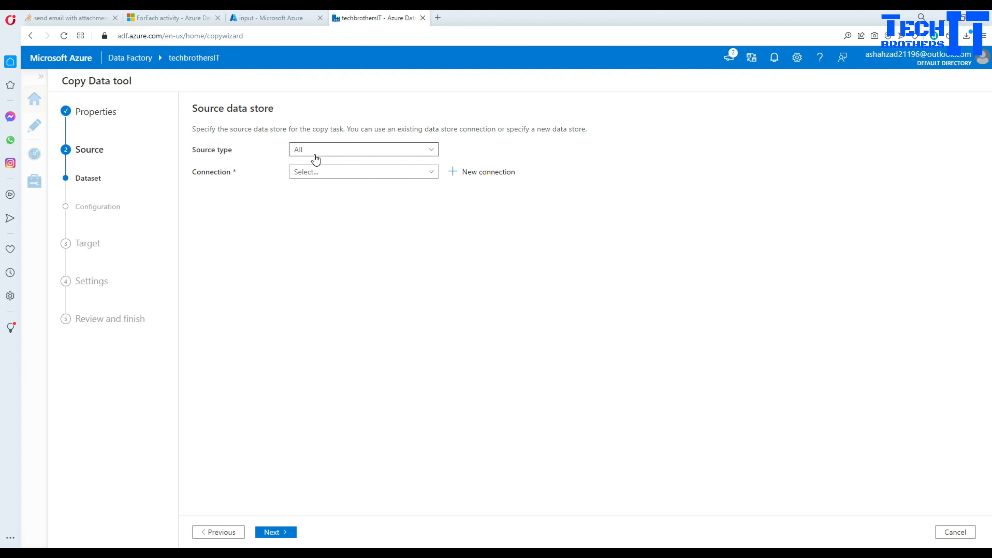
- Create a new Azure Blob Storage source connection using Azure subscription 1 and the techbrotherstorage account
click(429, 172)
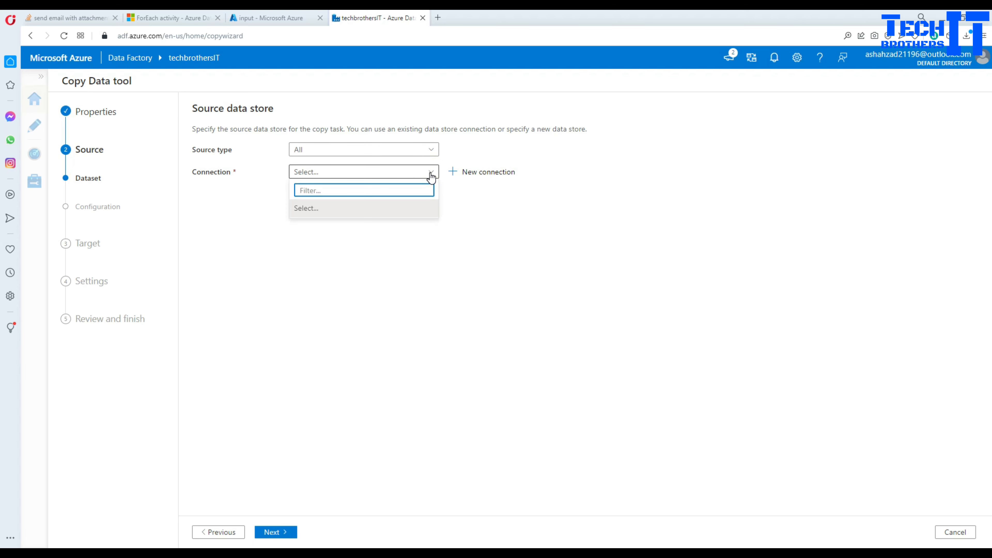
click(472, 172)
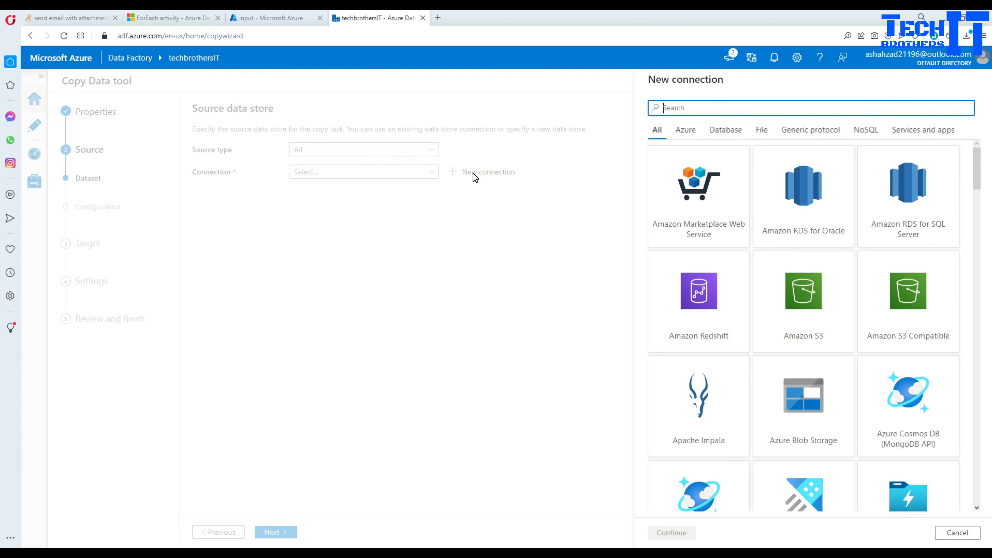
click(800, 412)
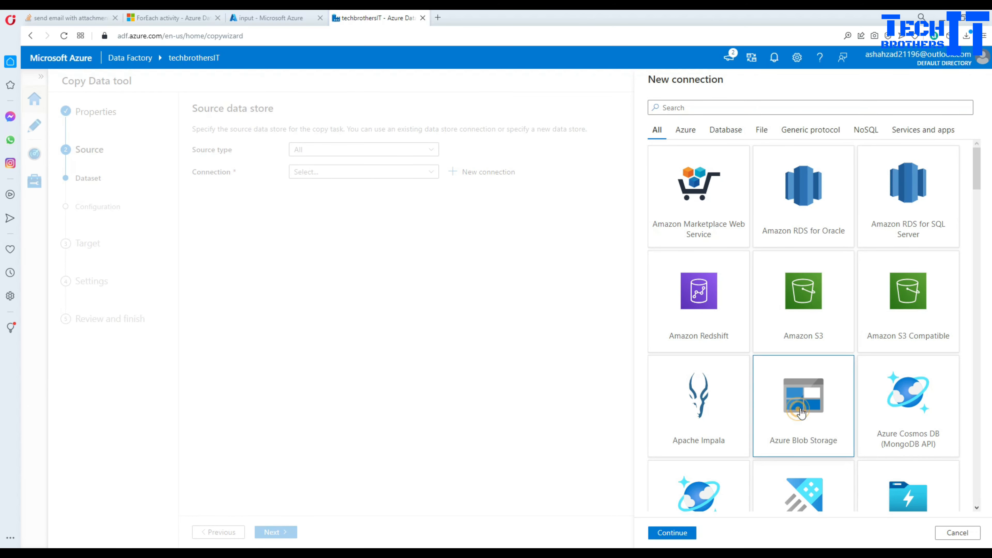
click(671, 533)
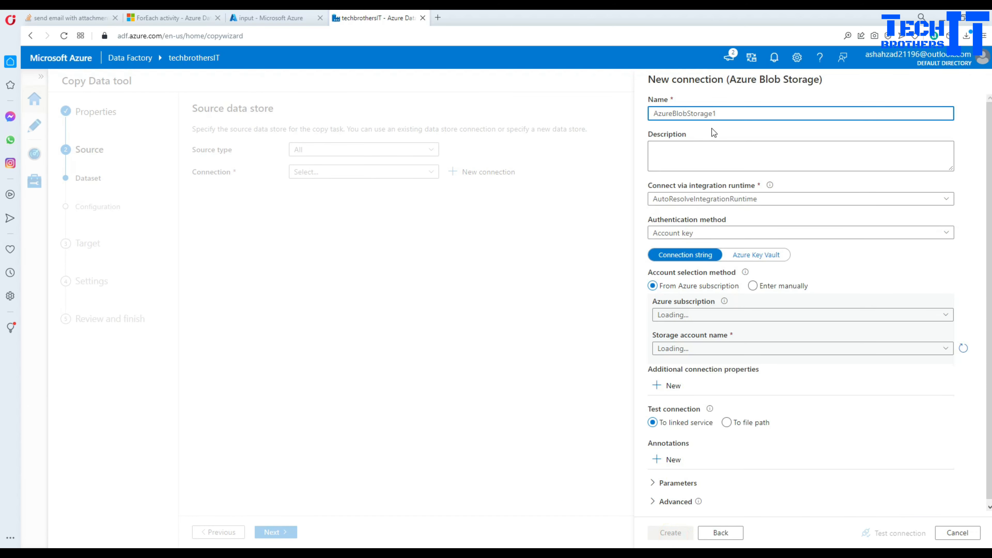
drag(721, 113, 651, 113)
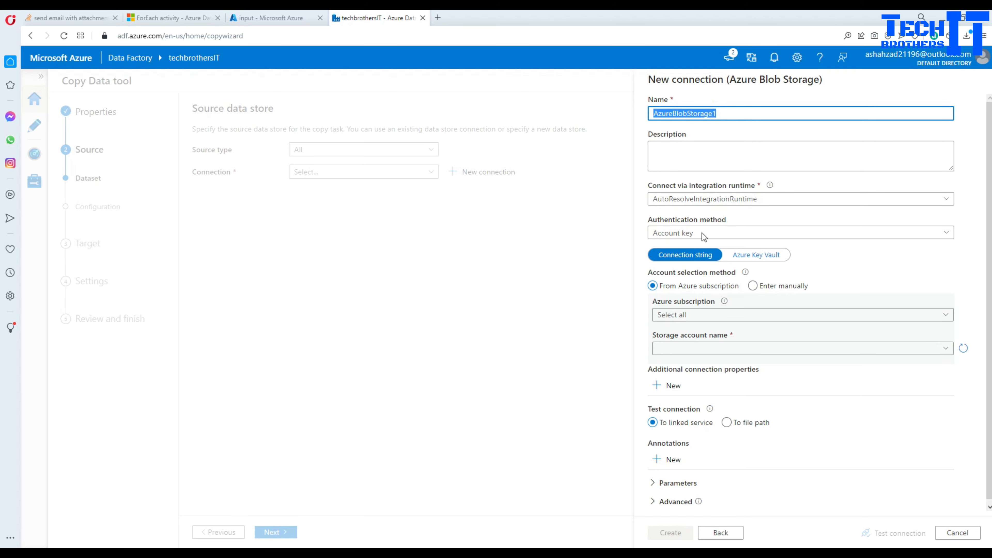
click(705, 314)
click(721, 348)
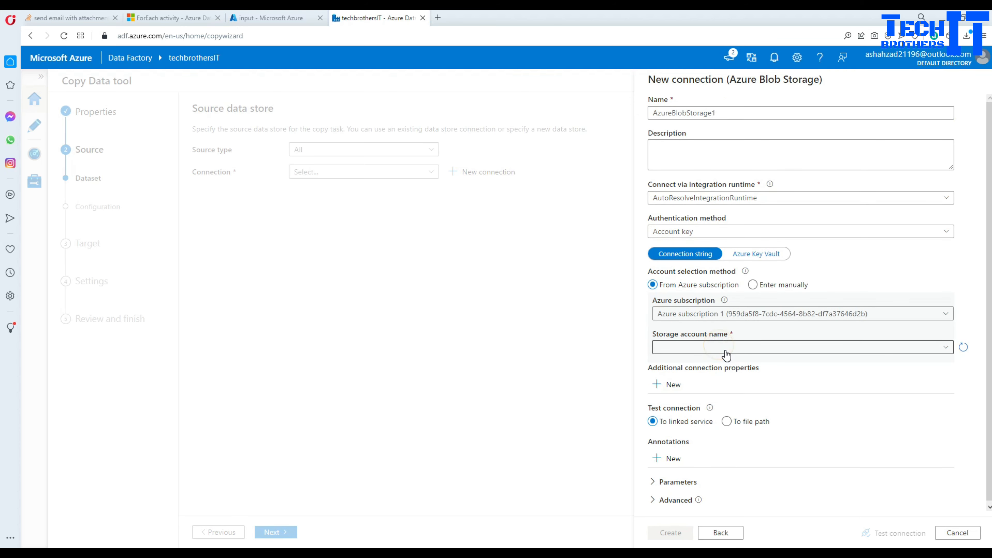
click(687, 361)
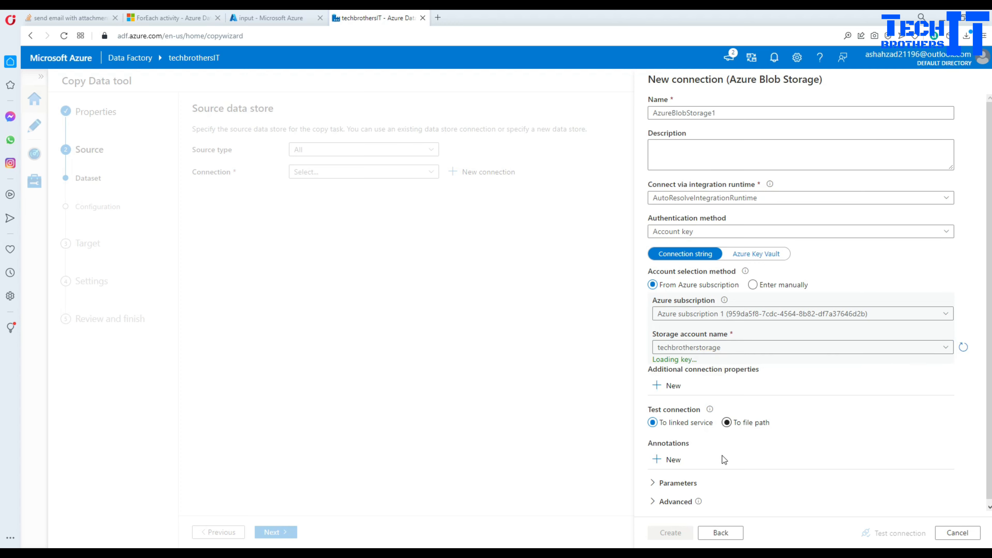
click(681, 532)
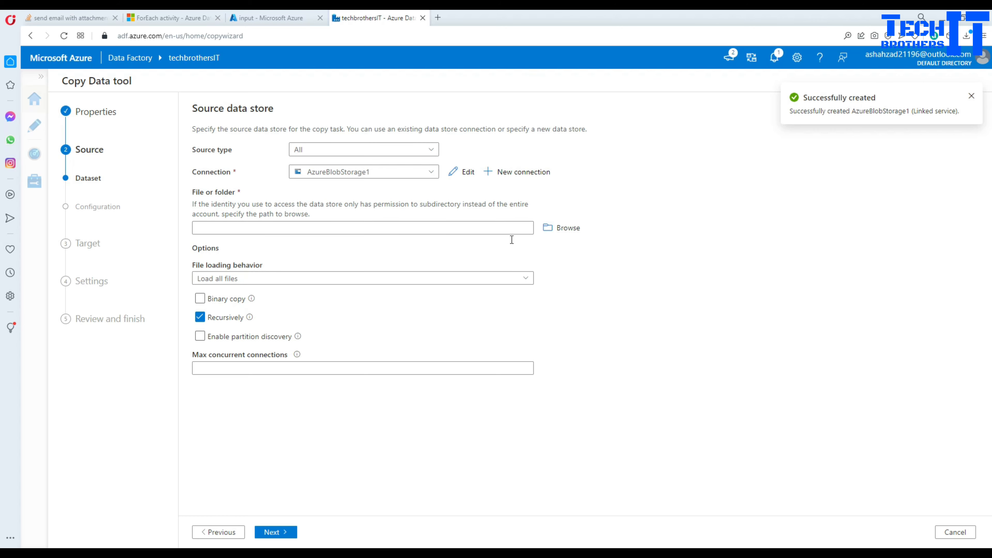
- Browse the storage account and choose the input container as the source folder
click(563, 227)
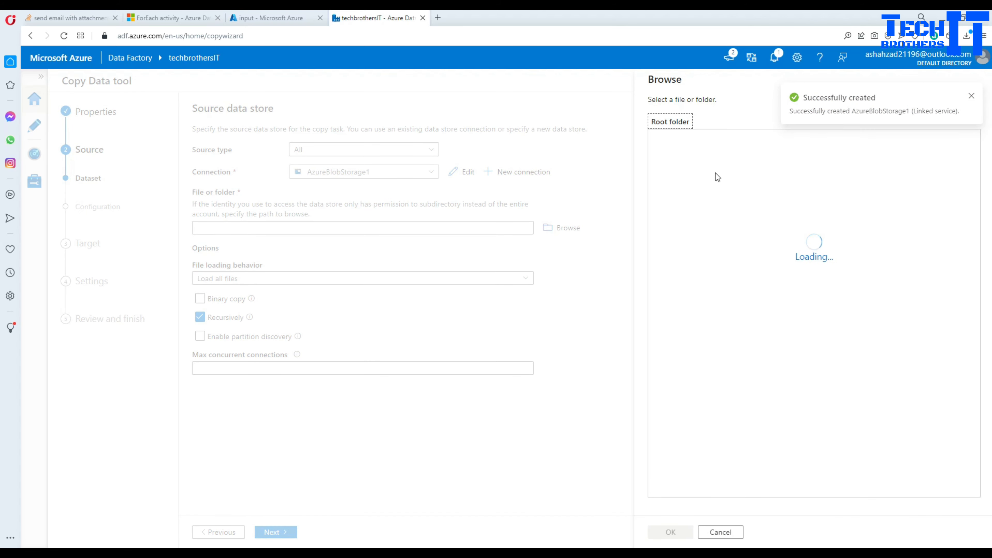
double_click(678, 141)
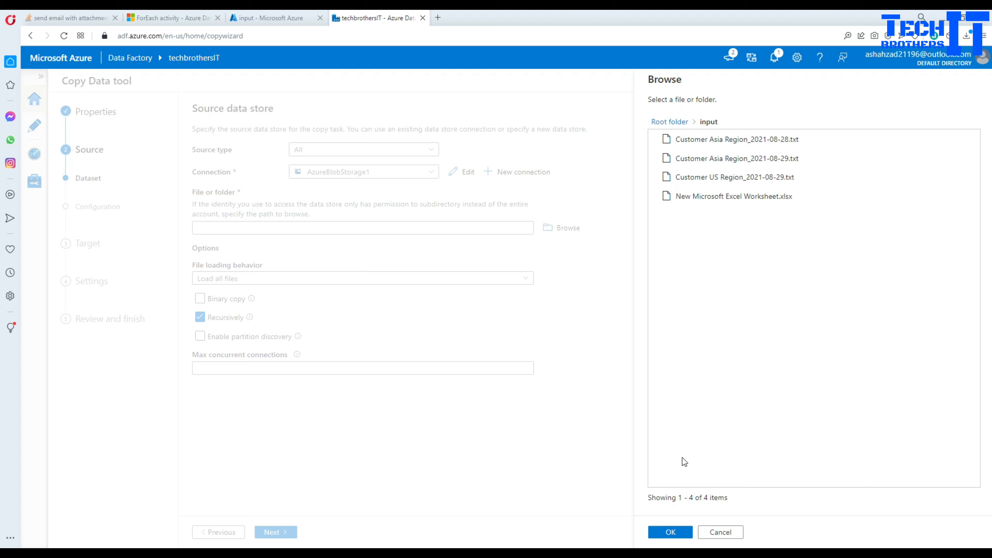
click(670, 532)
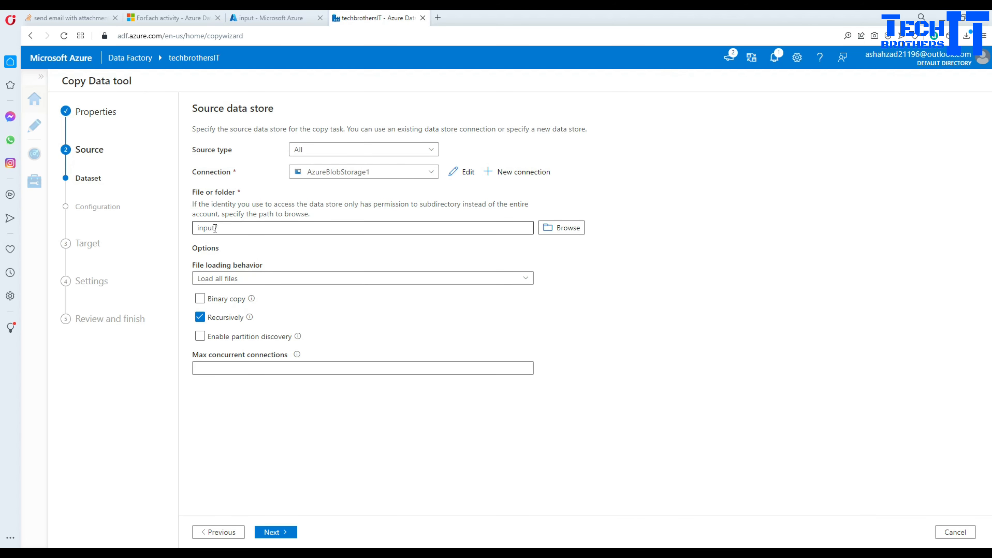
- Set the file loading behavior to Incremental load: LastModifiedDate, enable Binary copy, and continue to the destination data store
click(226, 280)
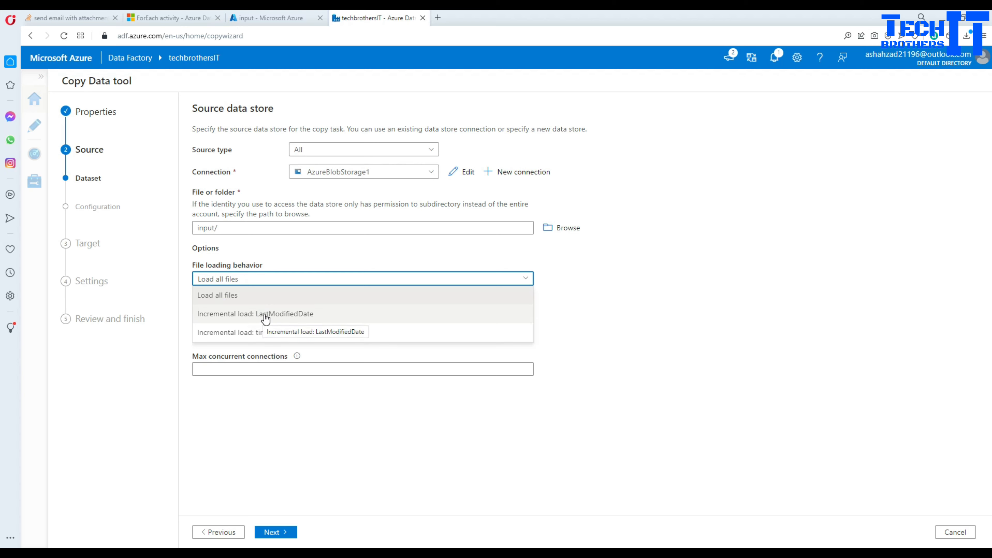
click(279, 317)
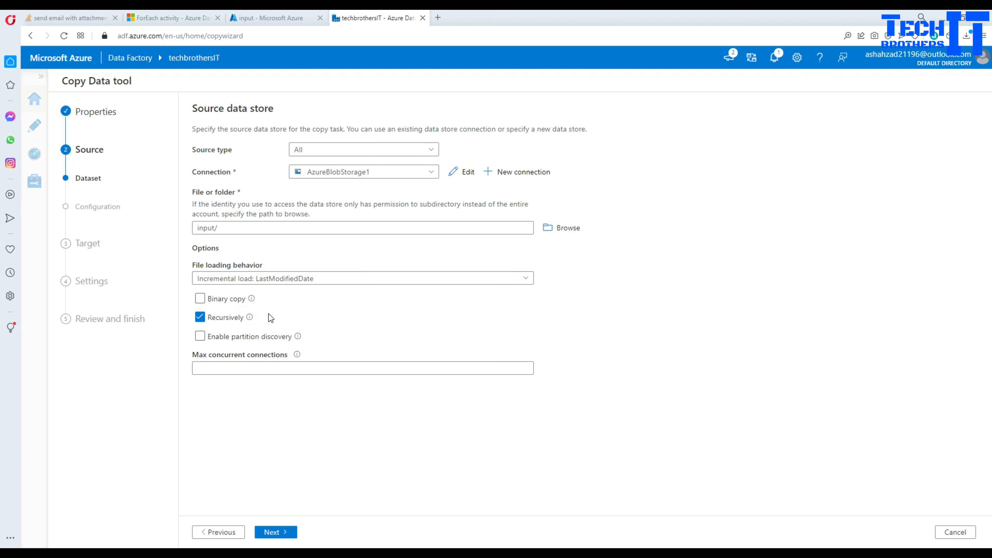
click(200, 300)
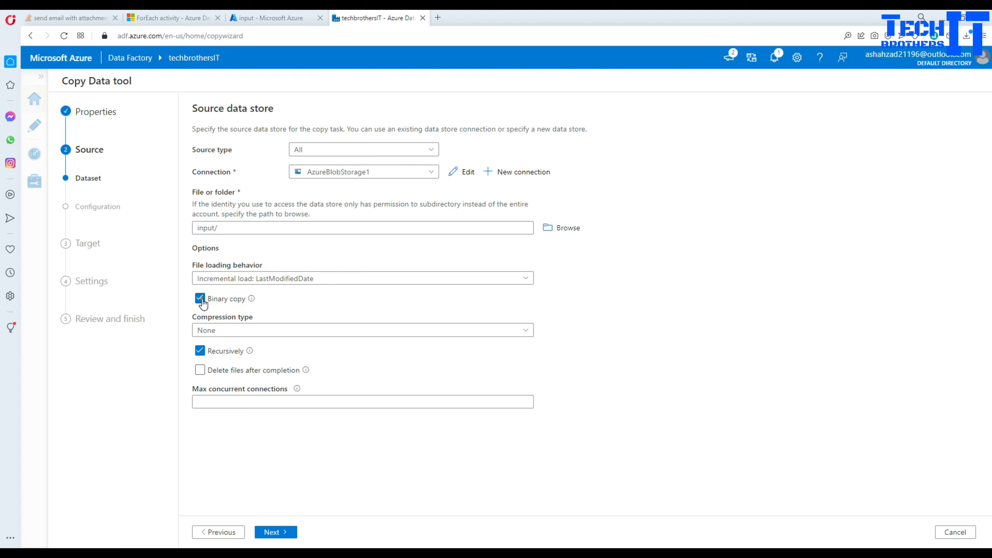
click(201, 300)
click(200, 299)
mouse_move(297, 393)
click(273, 534)
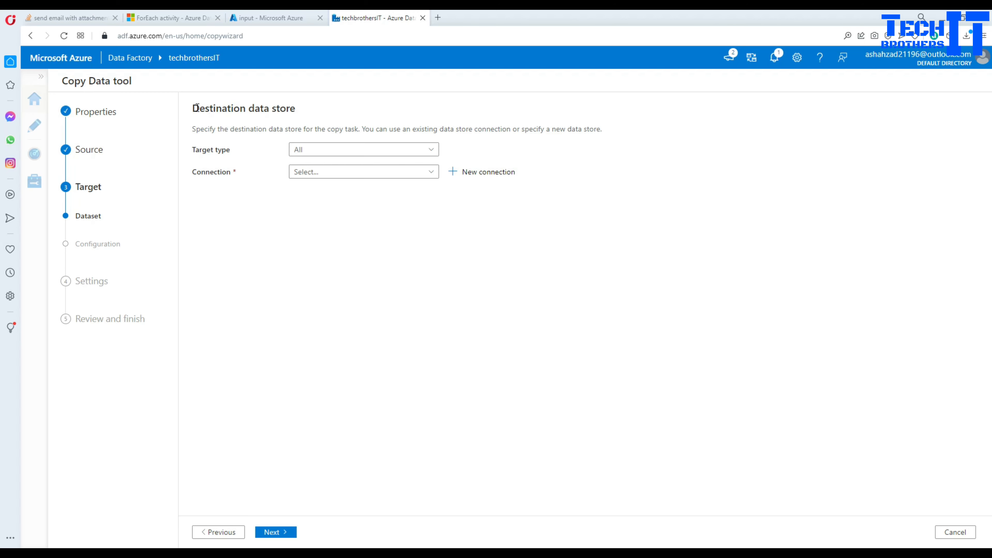
- Select the existing AzureBlobStorage1 connection for the destination data store
drag(197, 107, 309, 113)
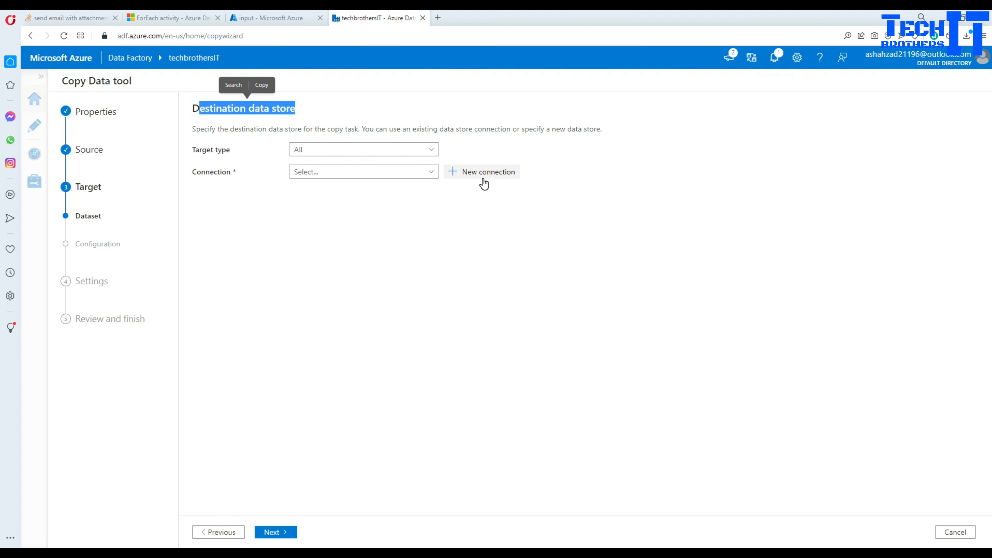
click(426, 172)
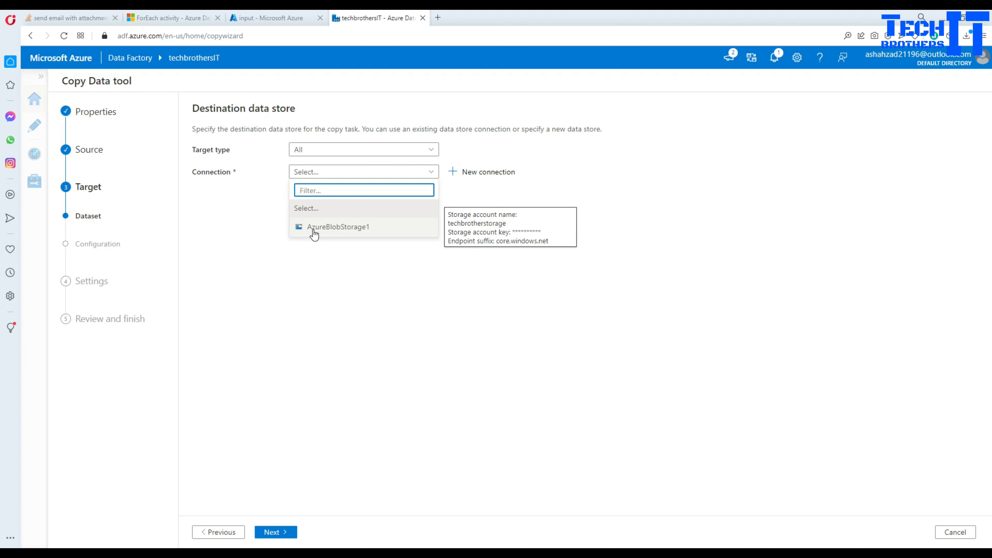
click(331, 234)
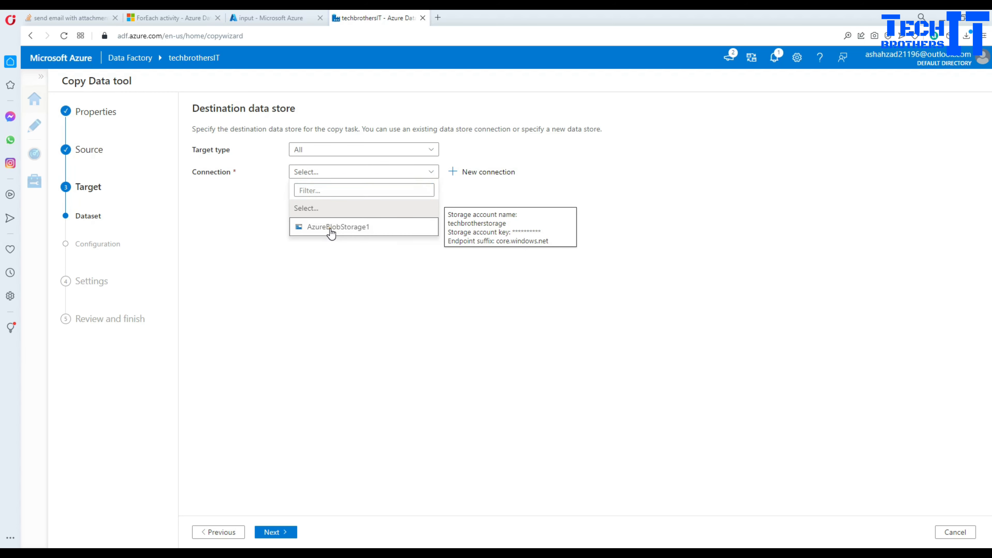
click(332, 234)
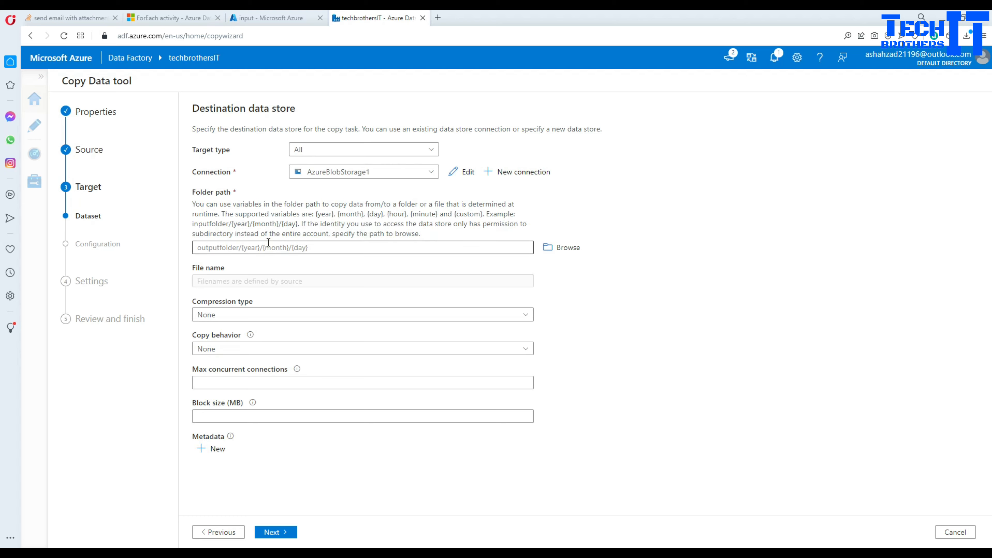
- Browse the storage account and choose the output container as the destination folder path
click(236, 248)
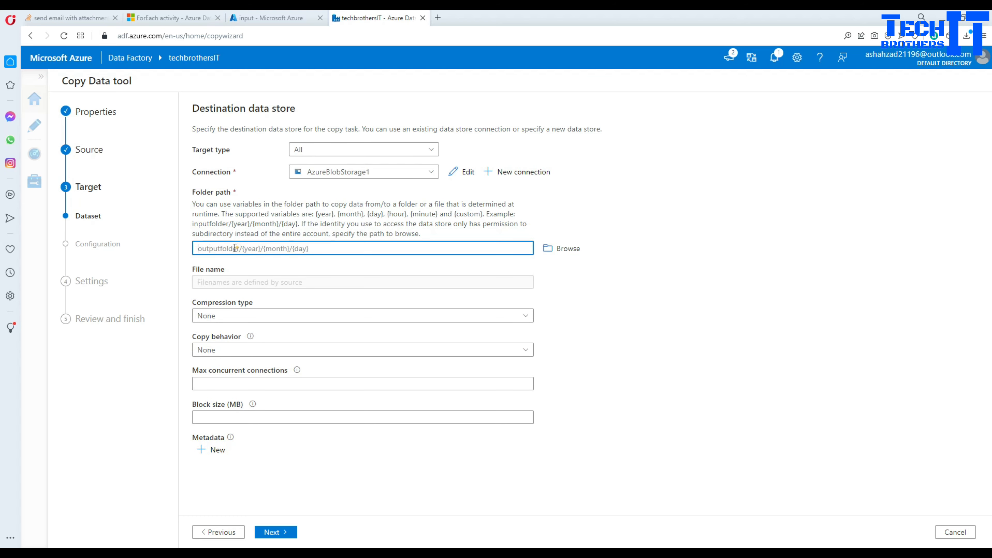
click(242, 248)
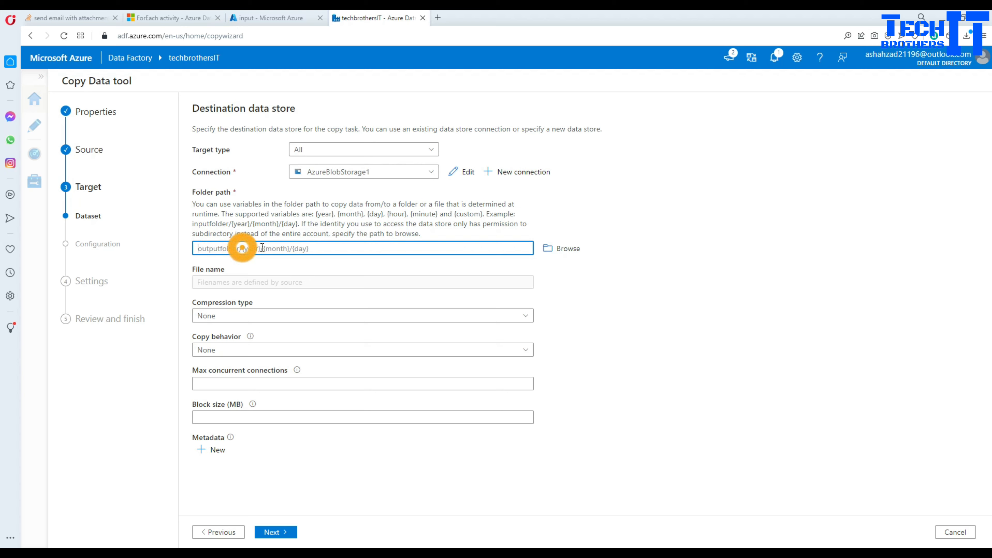
click(274, 250)
click(310, 248)
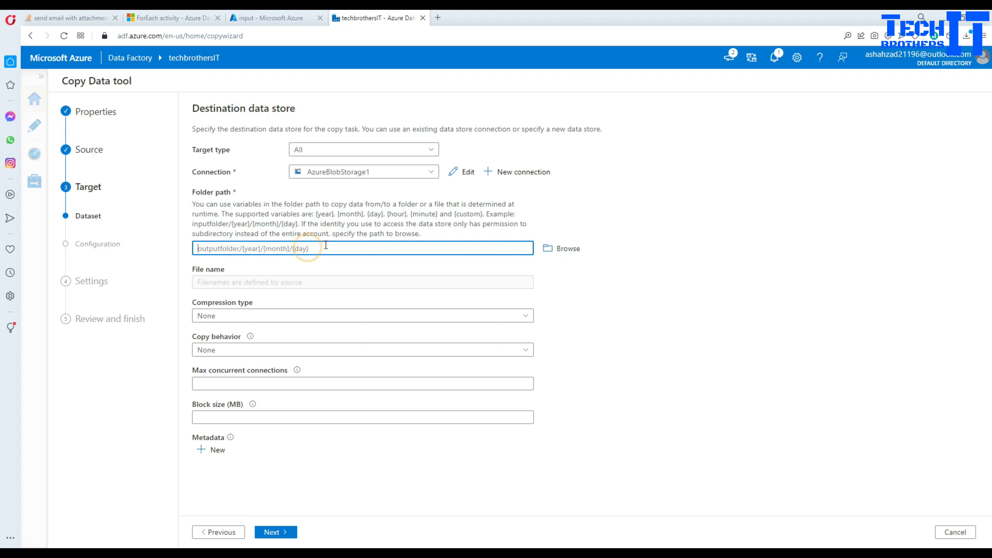
click(547, 248)
click(691, 167)
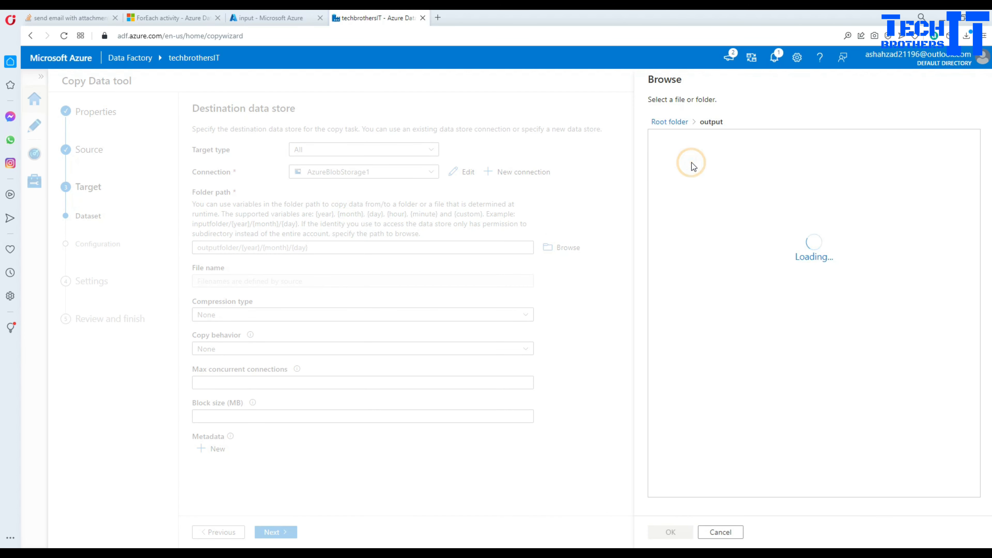
click(669, 531)
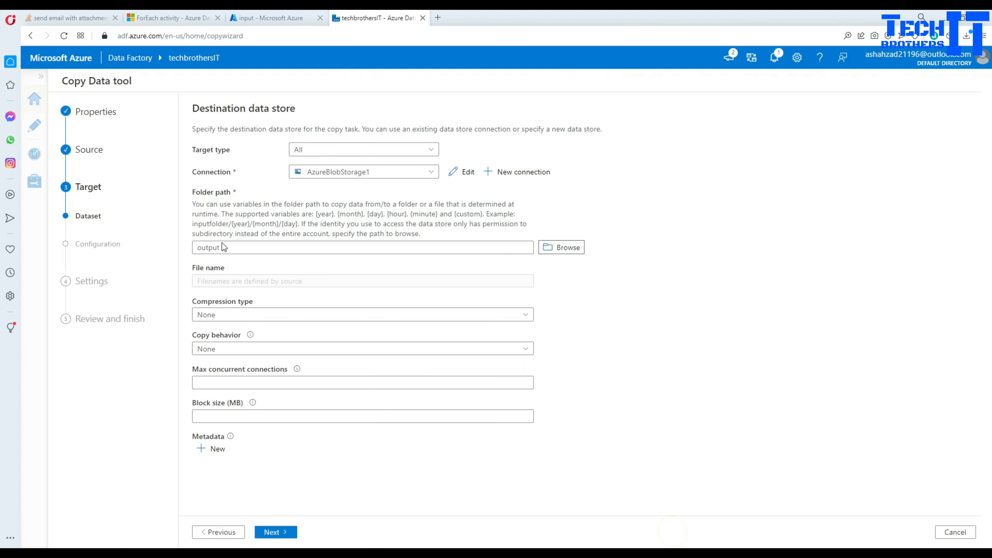
- Try a {year} subfolder in the destination folder path with the yyyy year format, and remove the variable again
click(238, 248)
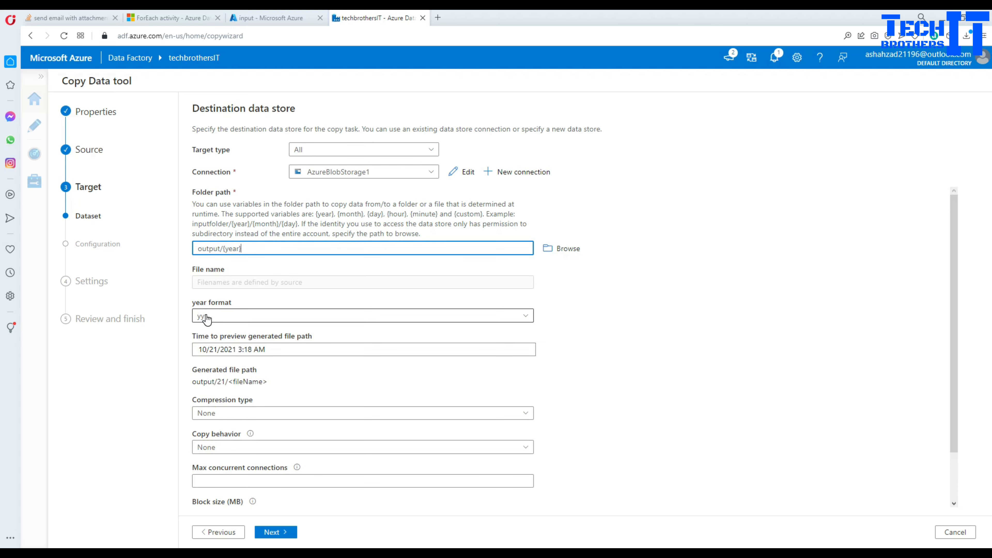
click(206, 318)
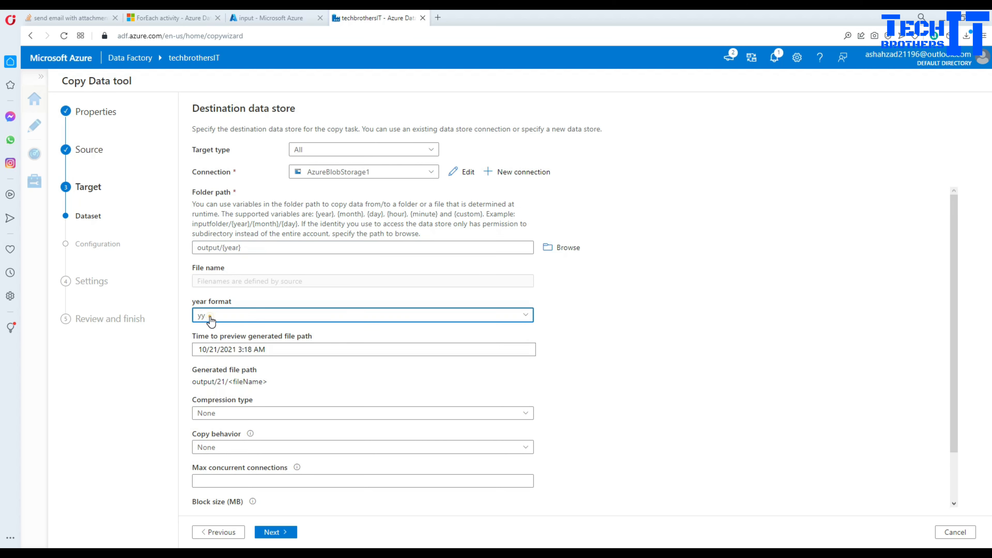
click(214, 369)
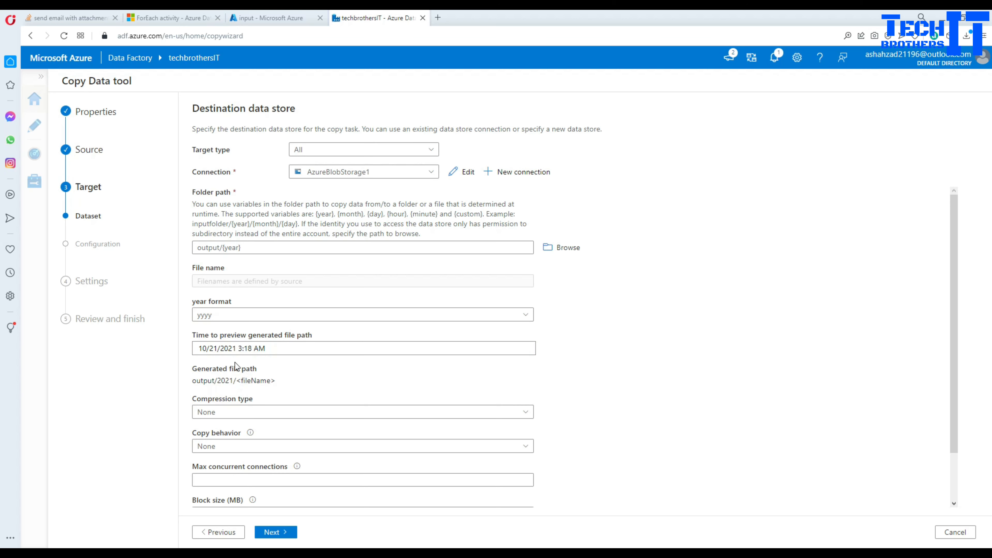
click(244, 247)
drag(244, 249, 222, 248)
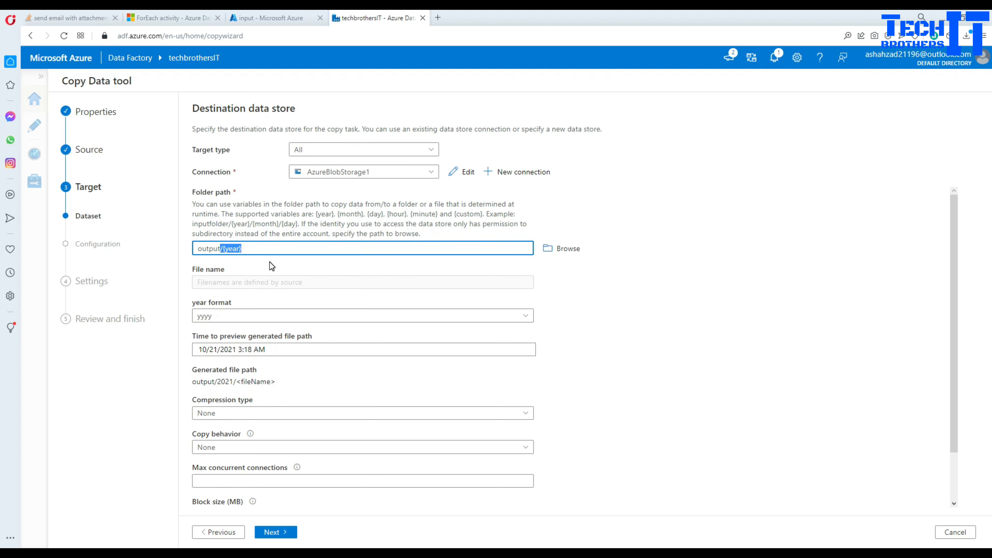
key(BackSpace)
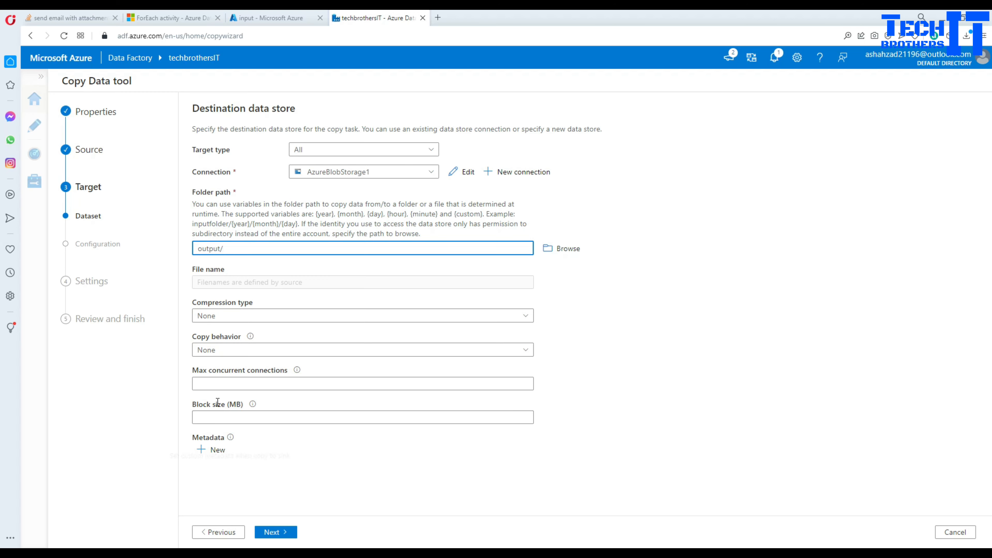
- Continue to the task settings, name the task 1_Copy_Files, and proceed to the summary
click(270, 533)
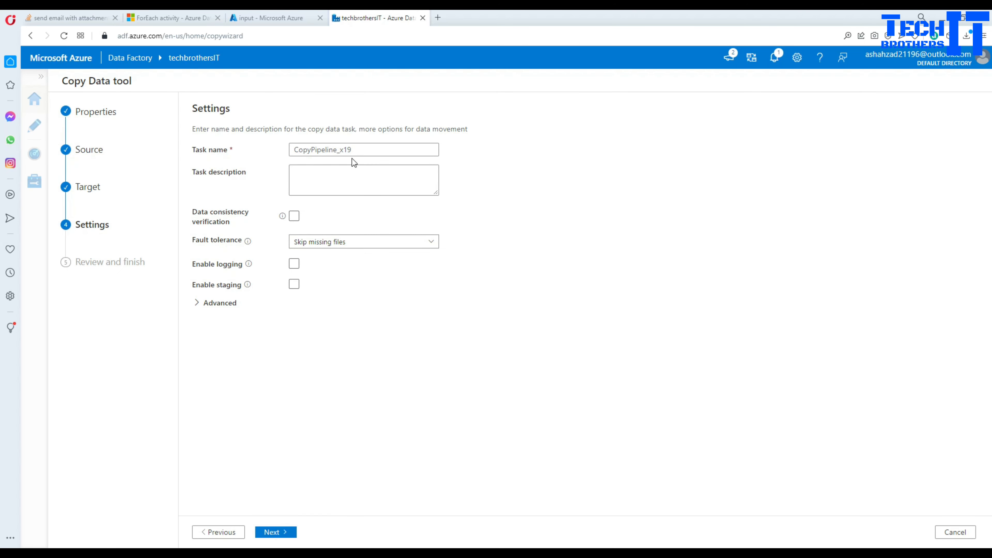
click(309, 149)
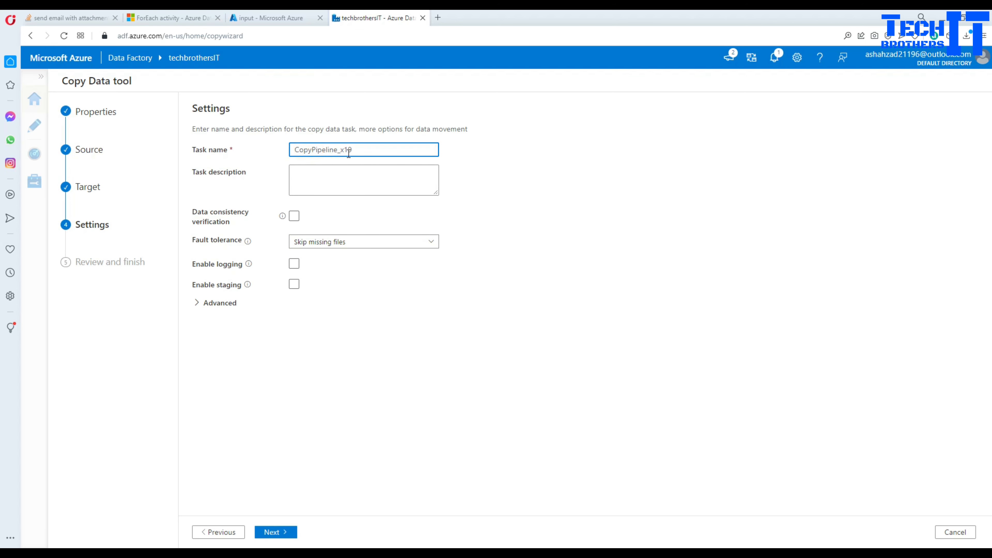
drag(366, 149, 293, 142)
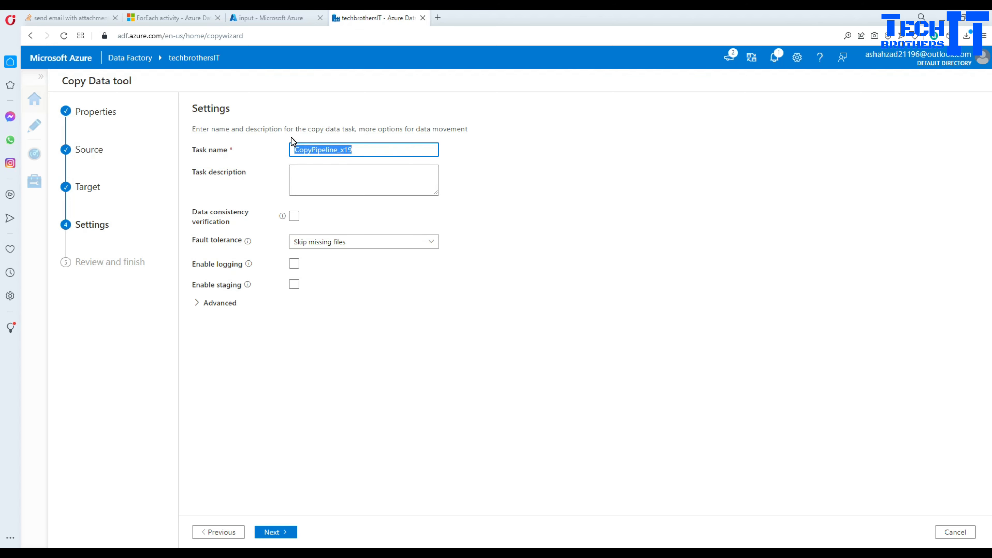
text(1)
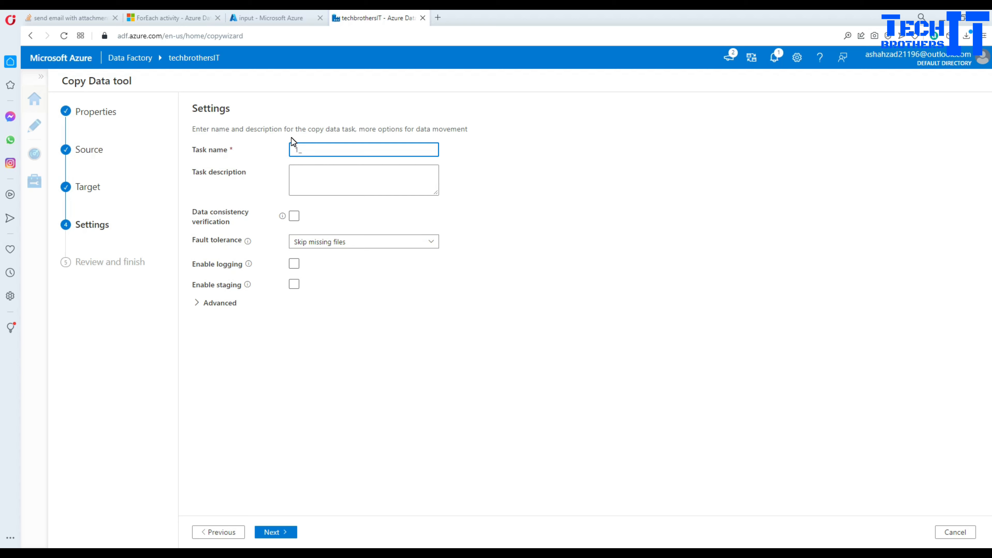
text(_Copy_Files_)
drag(300, 150, 295, 149)
click(338, 150)
click(278, 532)
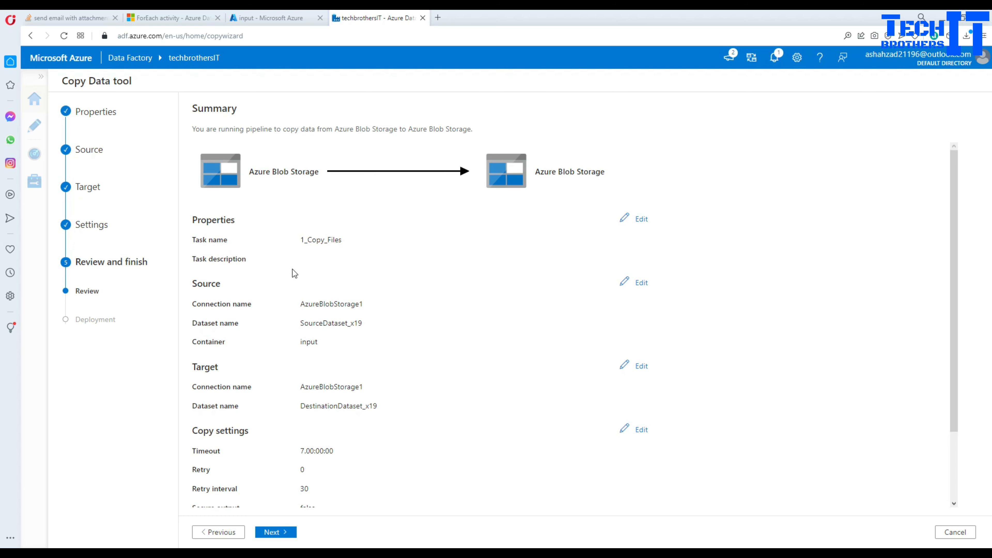
- Review the copy task summary, deploy the datasets, pipeline and trigger, and finish the Copy Data tool
scroll(311, 294, down, 2)
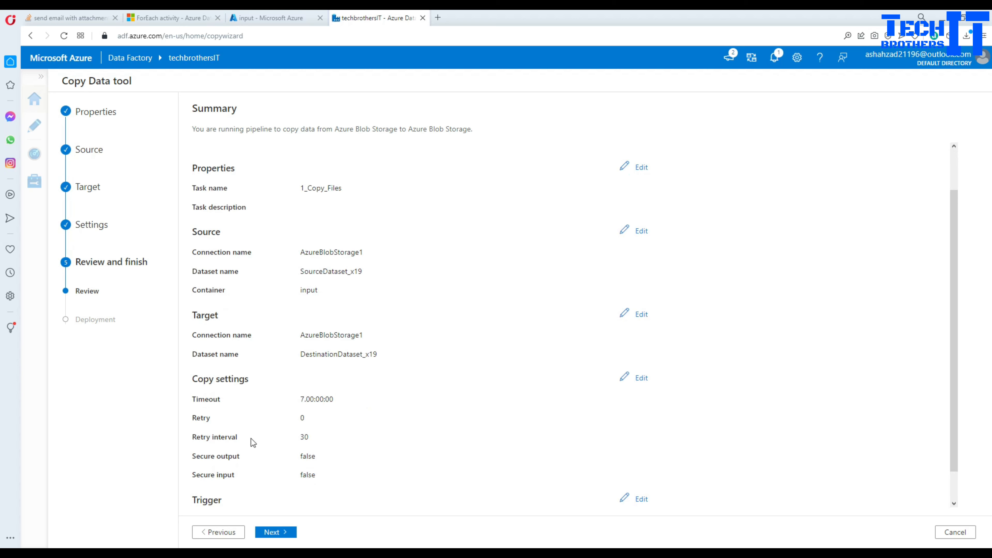
scroll(315, 473, down, 1)
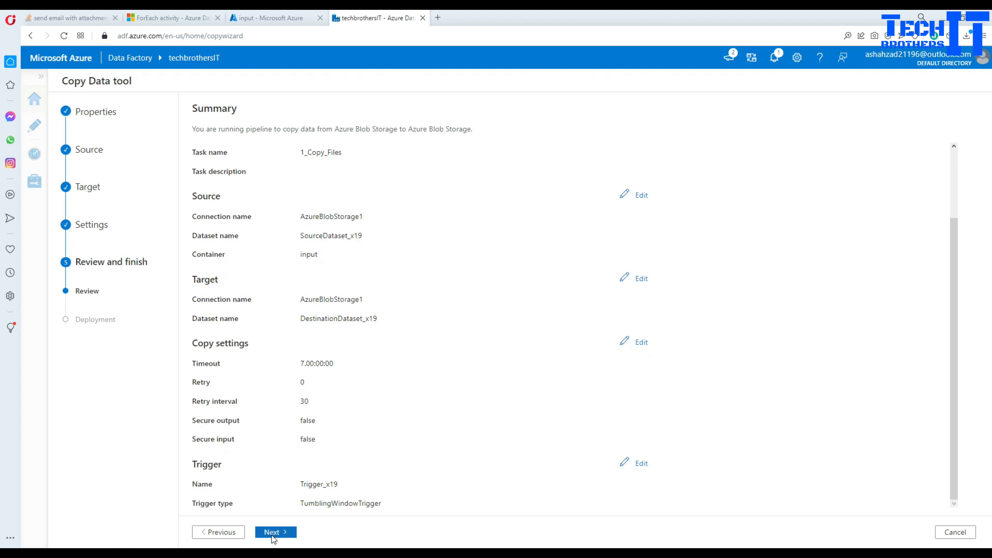
click(273, 532)
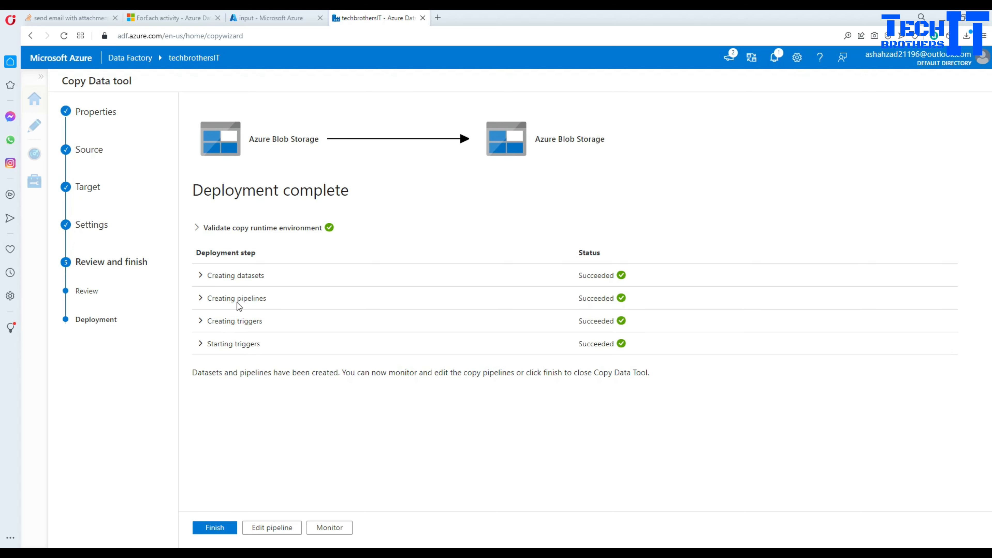
drag(266, 277, 220, 275)
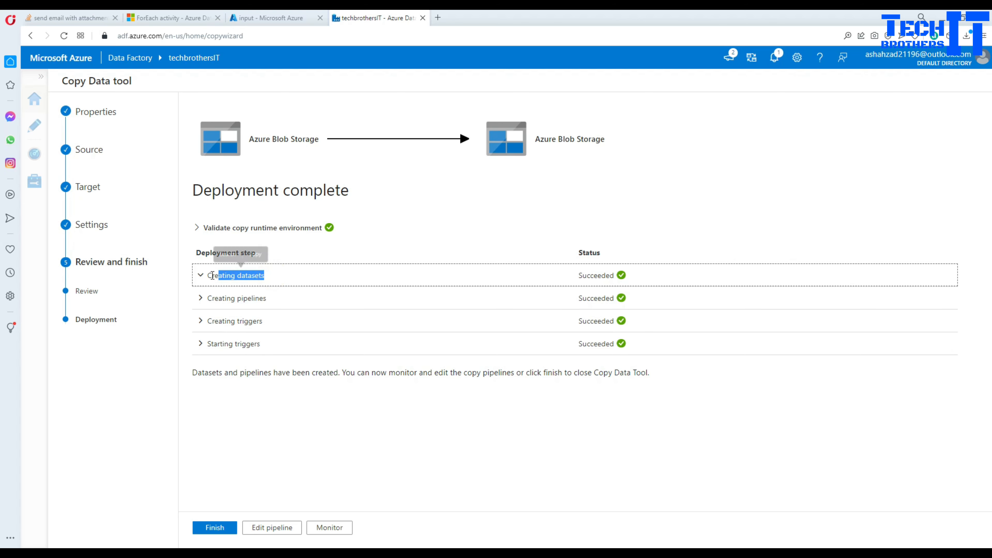
click(271, 421)
click(216, 529)
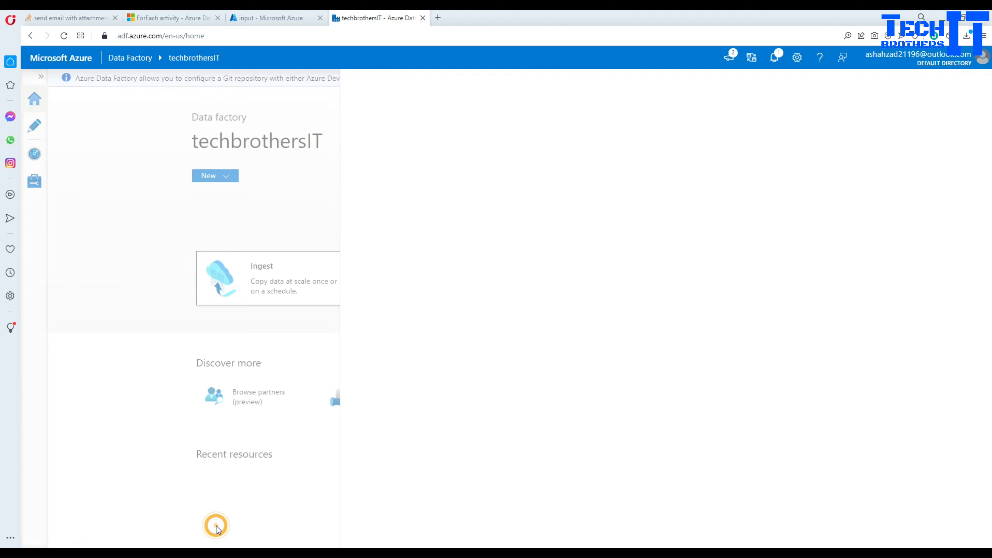
- Open the 1_Copy_Files pipeline for authoring and move its Copy data activity toward the middle of the canvas
click(33, 131)
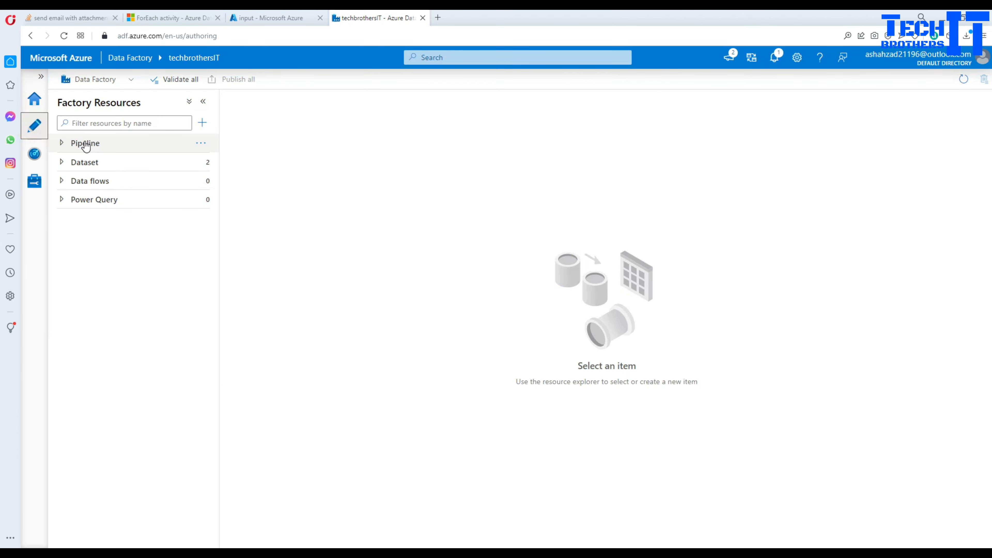
click(62, 143)
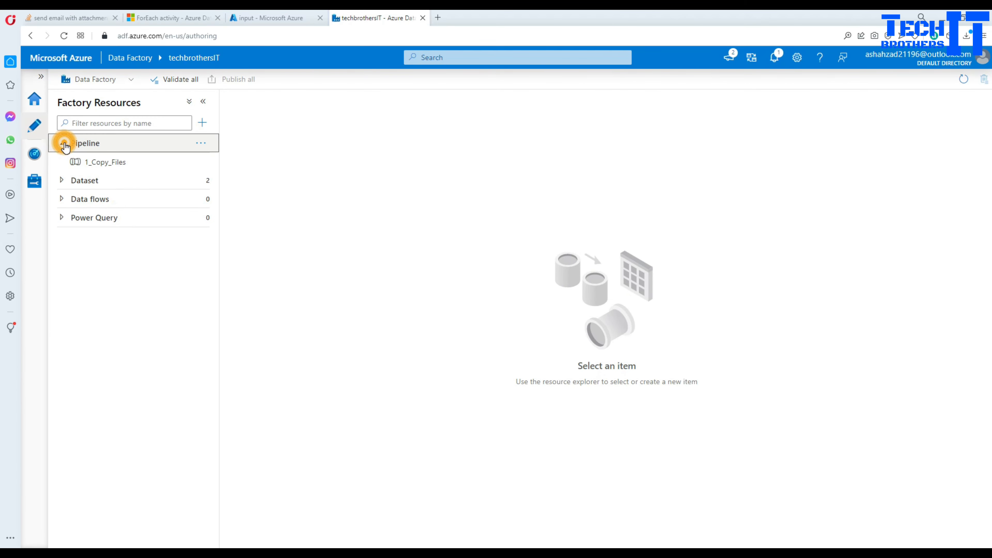
click(93, 163)
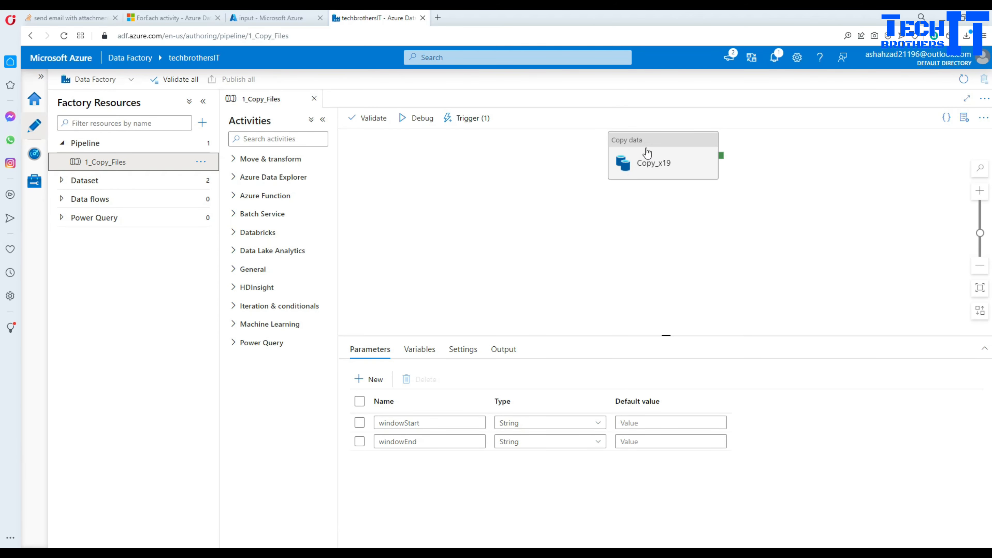
drag(649, 140, 535, 179)
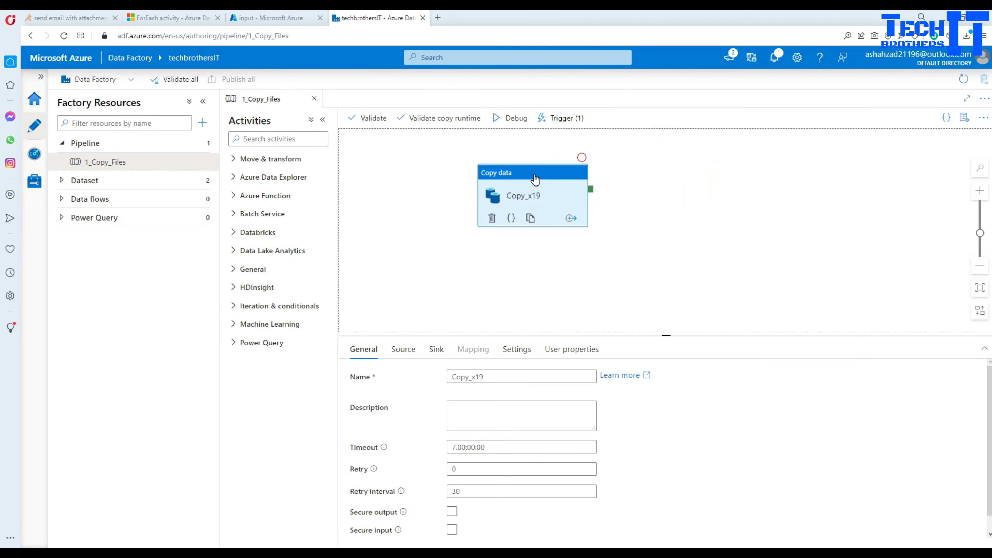
- Examine the Copy data activity's source settings, including the source dataset's file path, the wildcard paths and the pipeline parameters
click(403, 352)
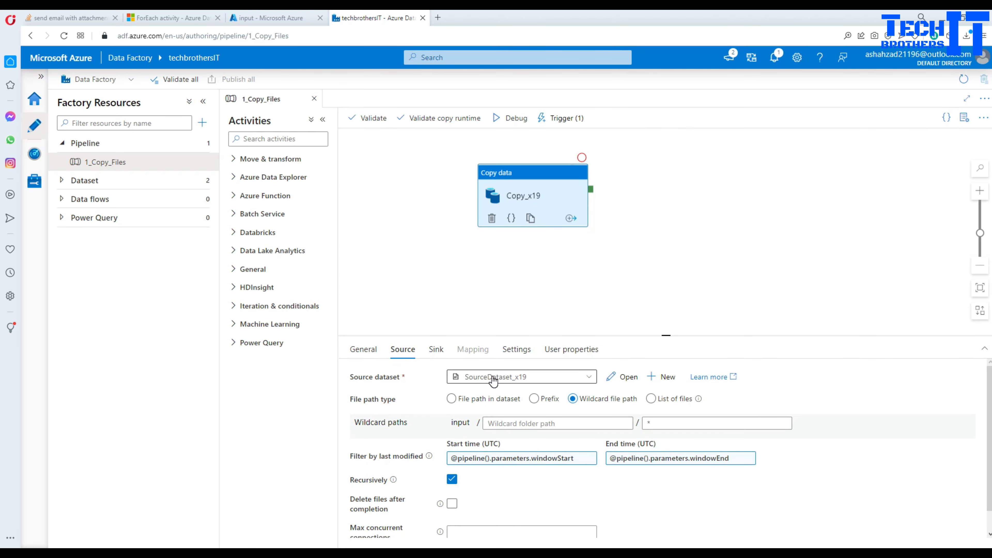
click(623, 377)
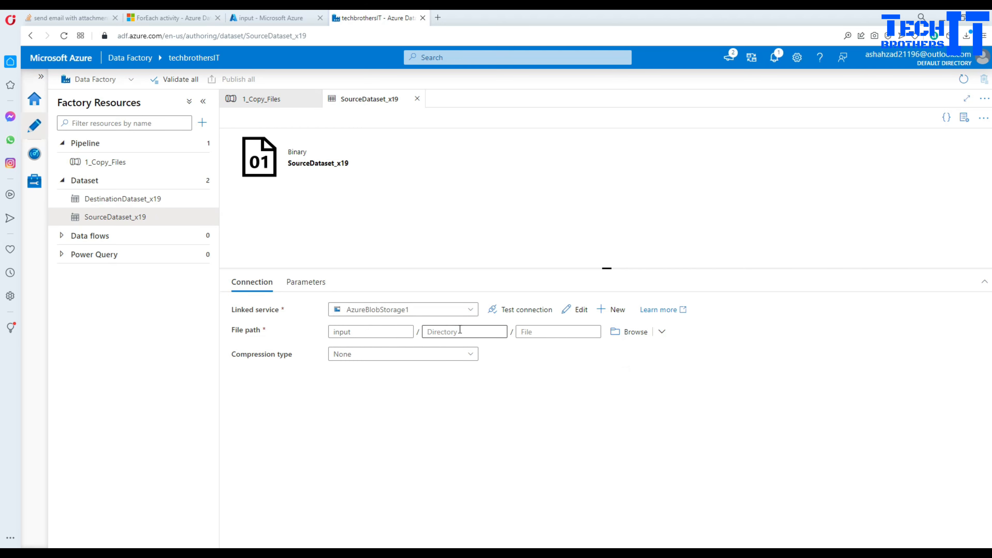
double_click(392, 332)
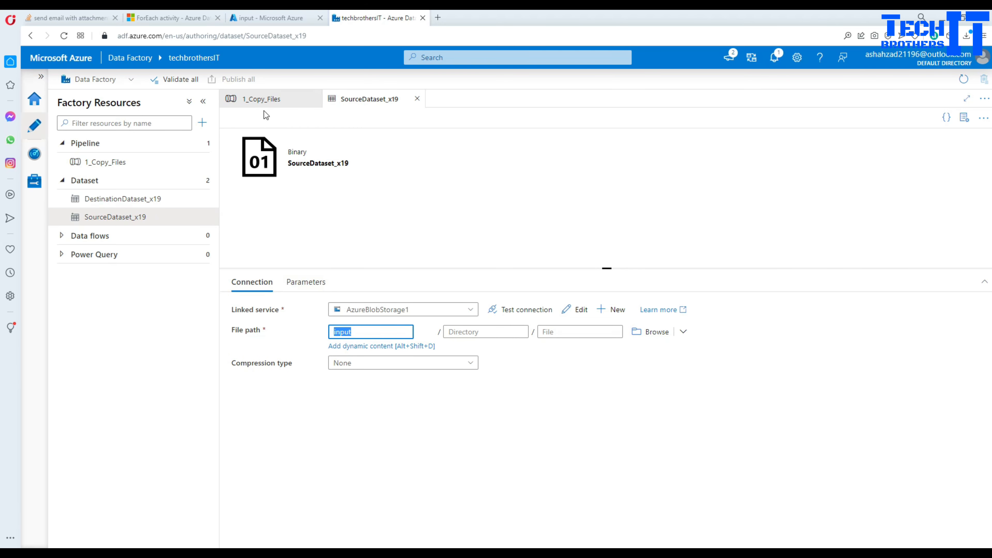
click(261, 99)
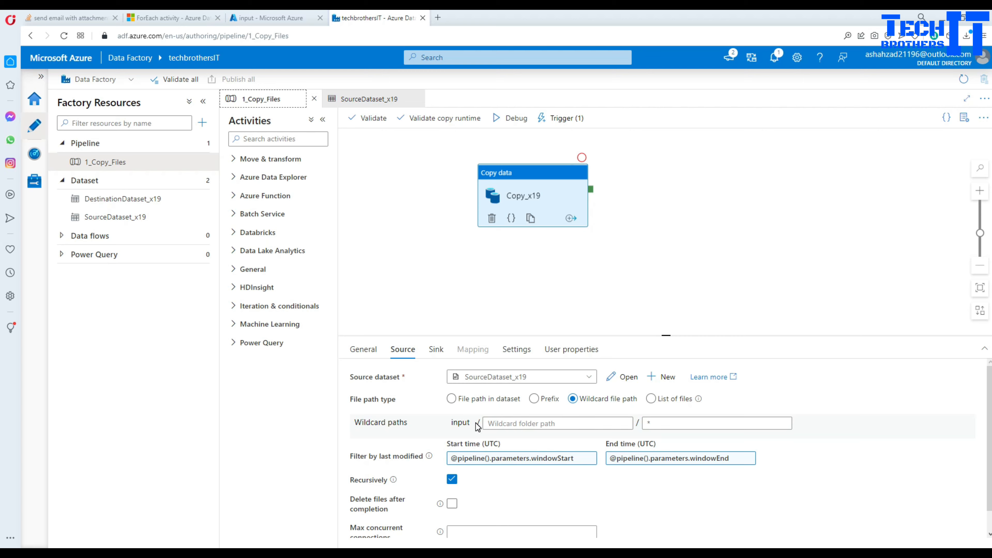
click(648, 423)
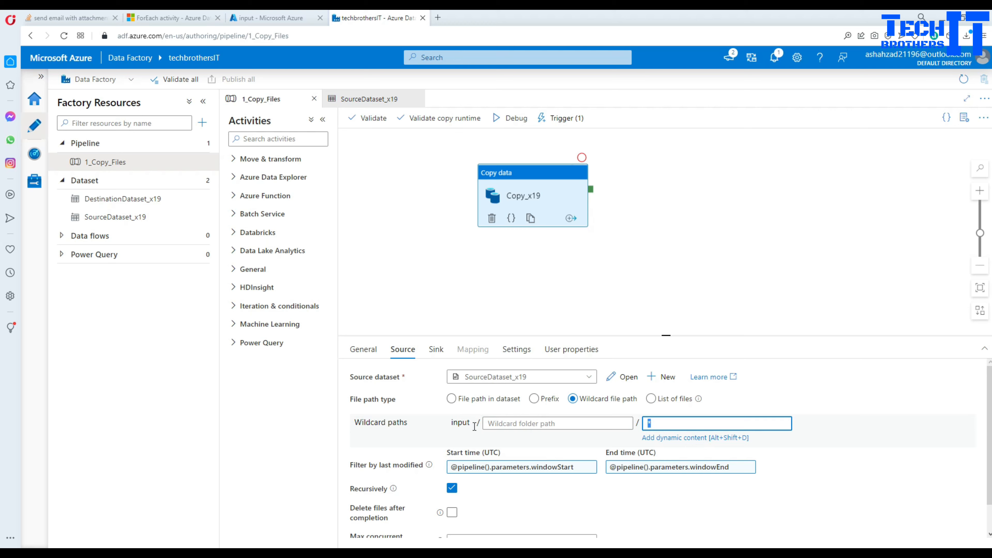
click(558, 294)
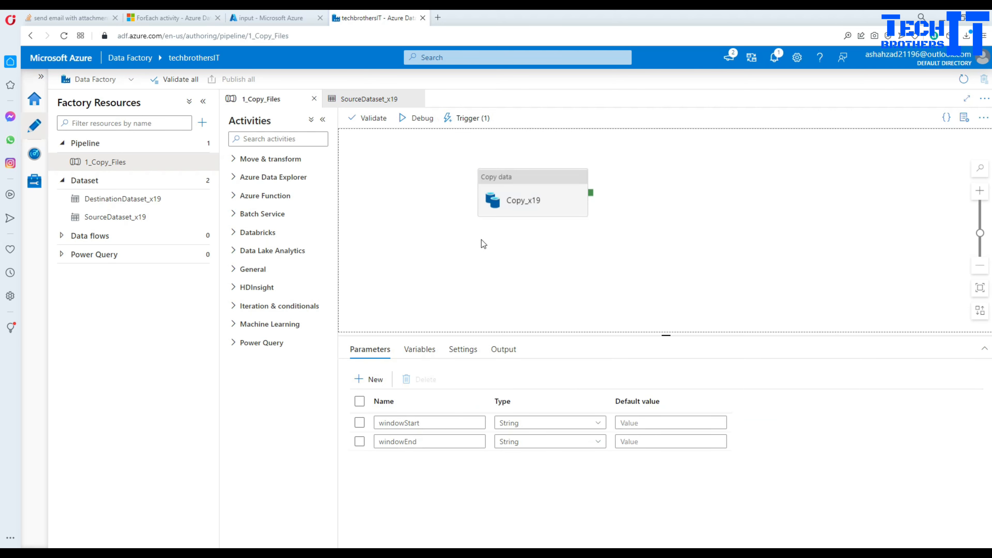
click(513, 213)
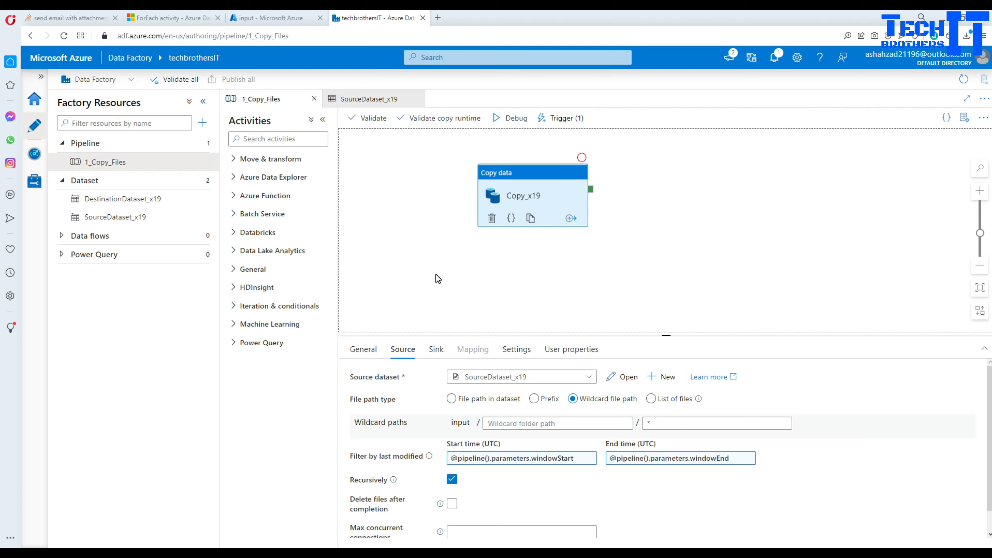
- Examine the pipeline's windowStart and windowEnd parameters and the dynamic expressions in the Copy data source's last-modified filter
click(433, 261)
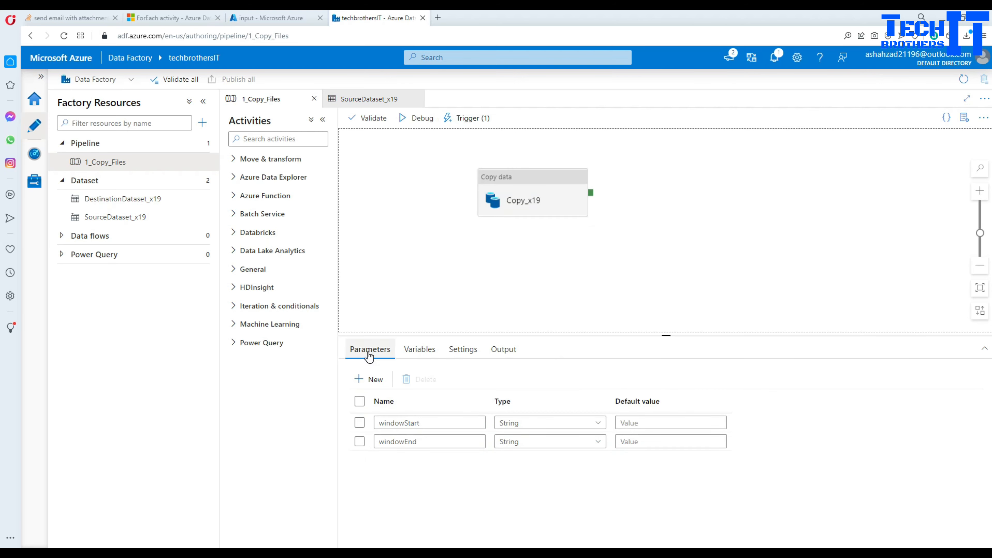
drag(422, 422, 371, 449)
click(420, 441)
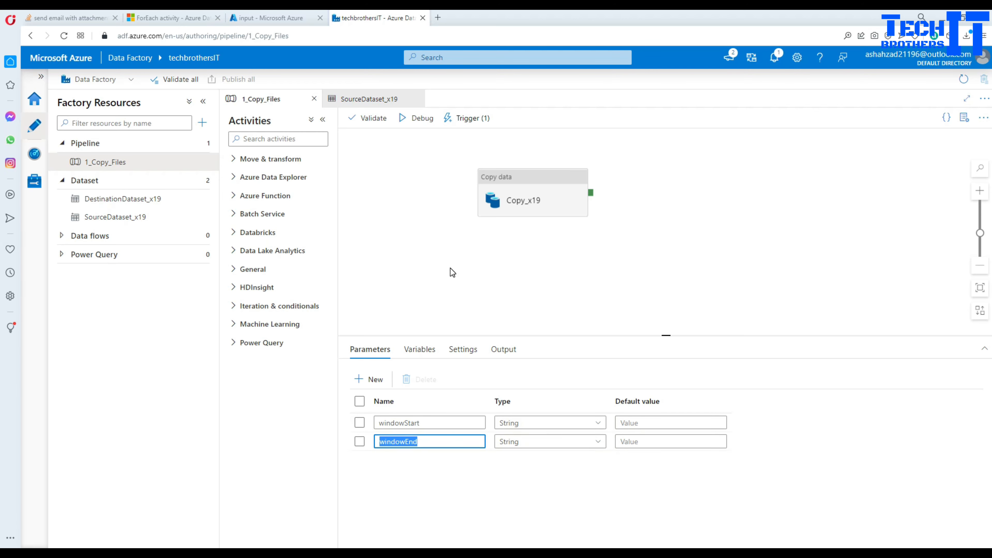
click(457, 258)
click(532, 194)
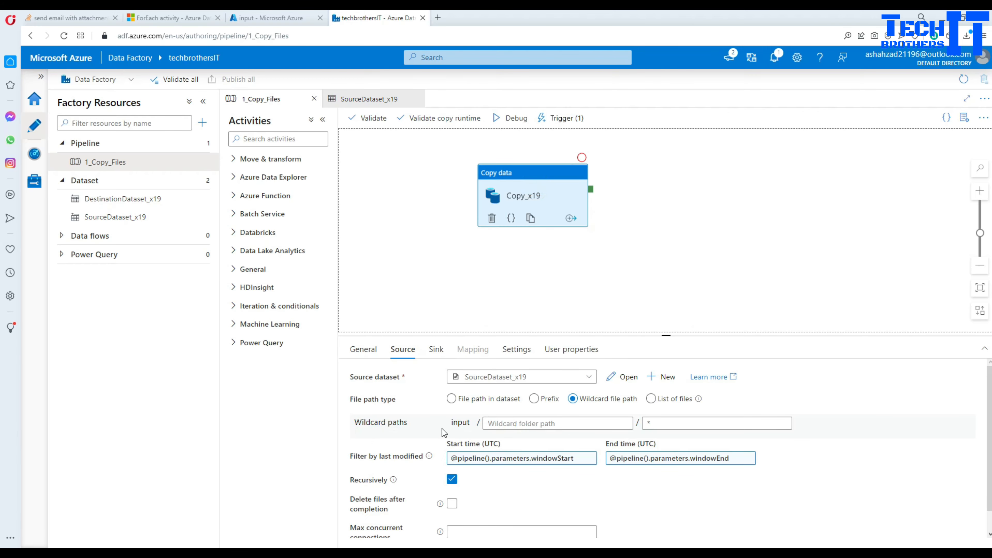
click(527, 461)
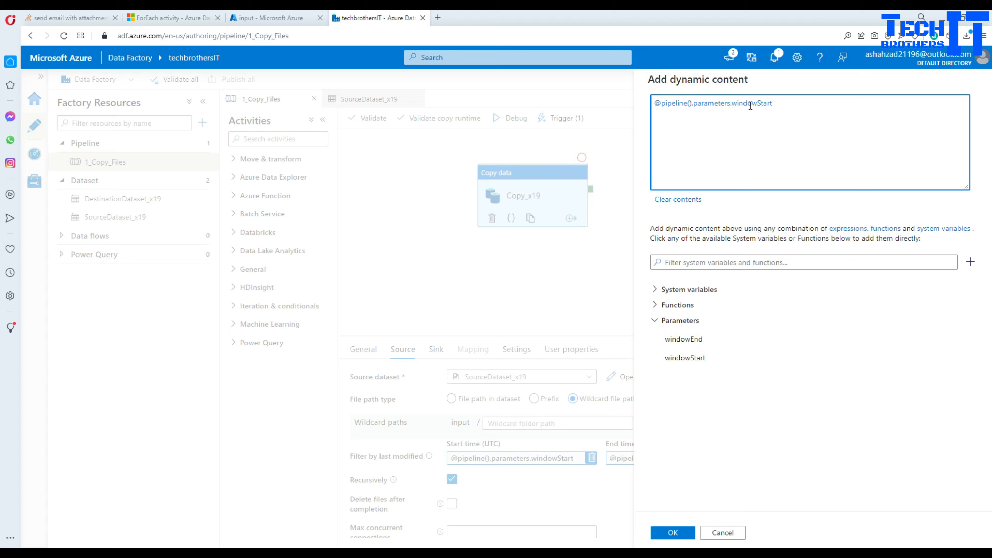
click(788, 102)
click(722, 533)
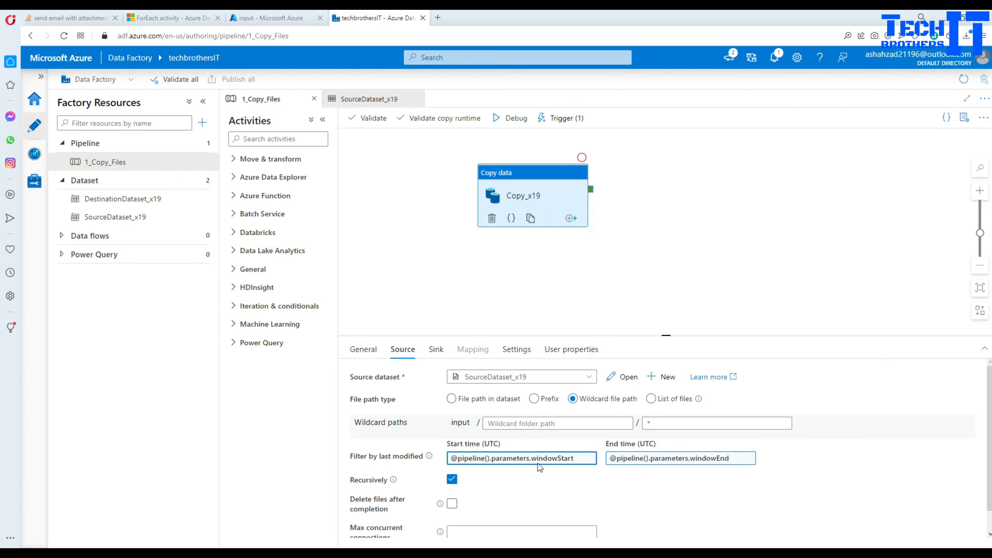
scroll(664, 480, down, 1)
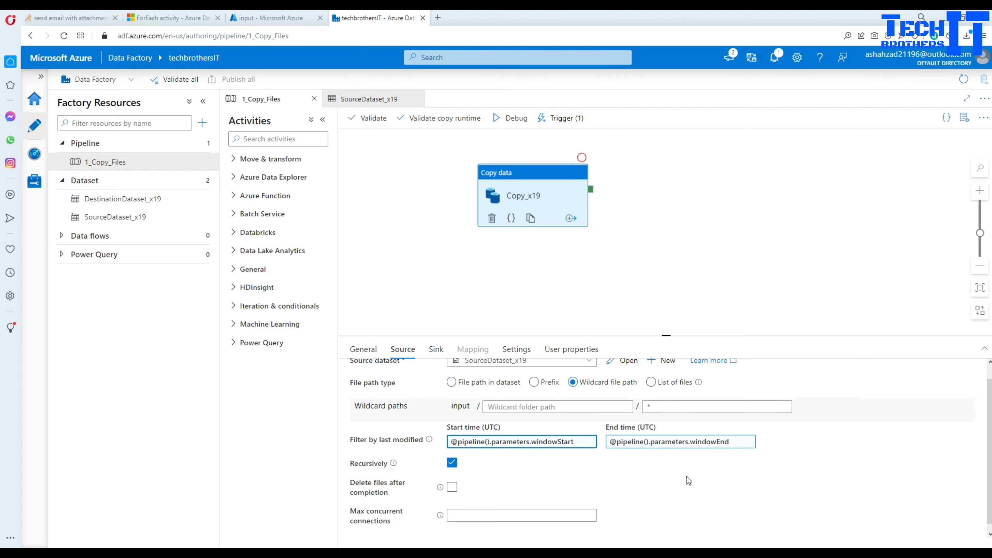
scroll(693, 477, up, 1)
- Inspect the sink dataset's connection and its output container path, and return to the 1_Copy_Files pipeline
click(436, 348)
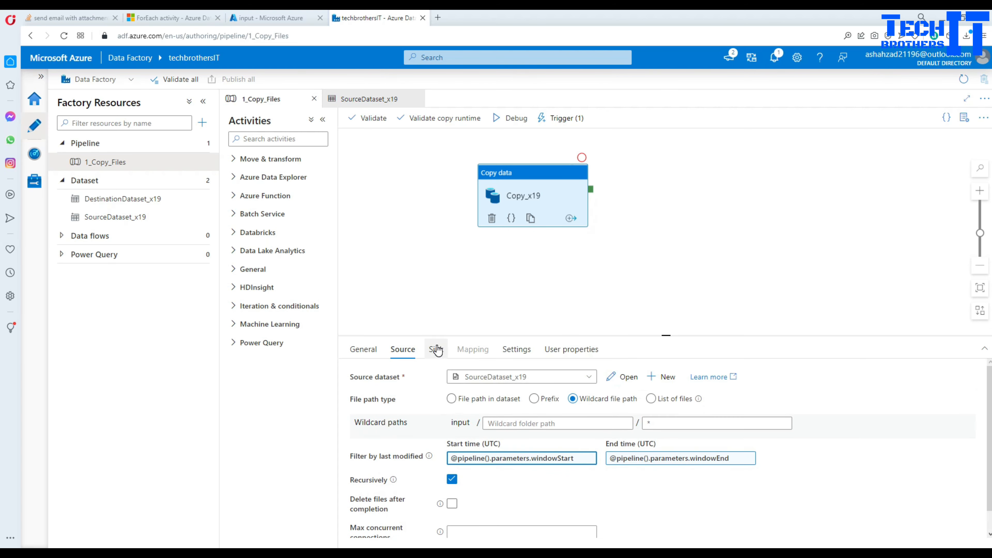
click(625, 381)
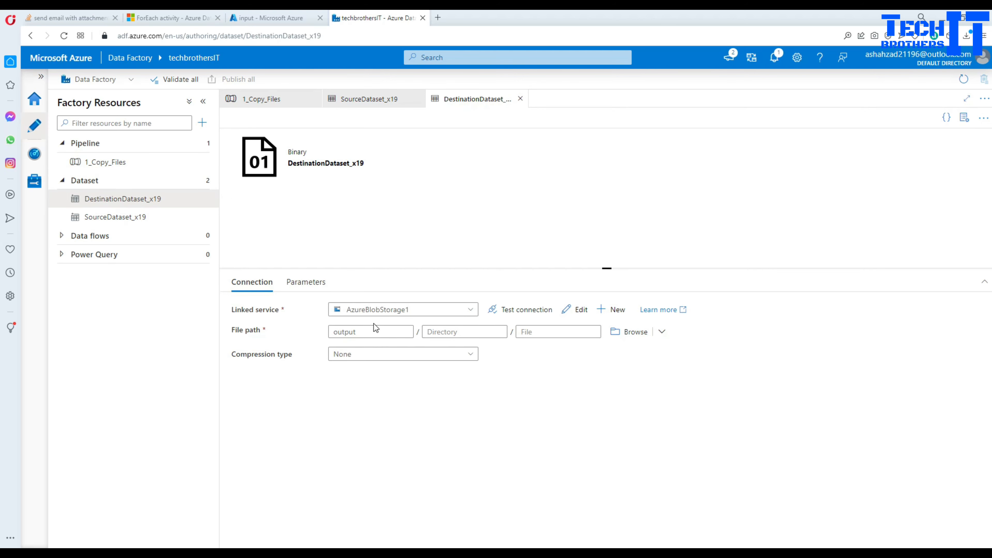
double_click(369, 330)
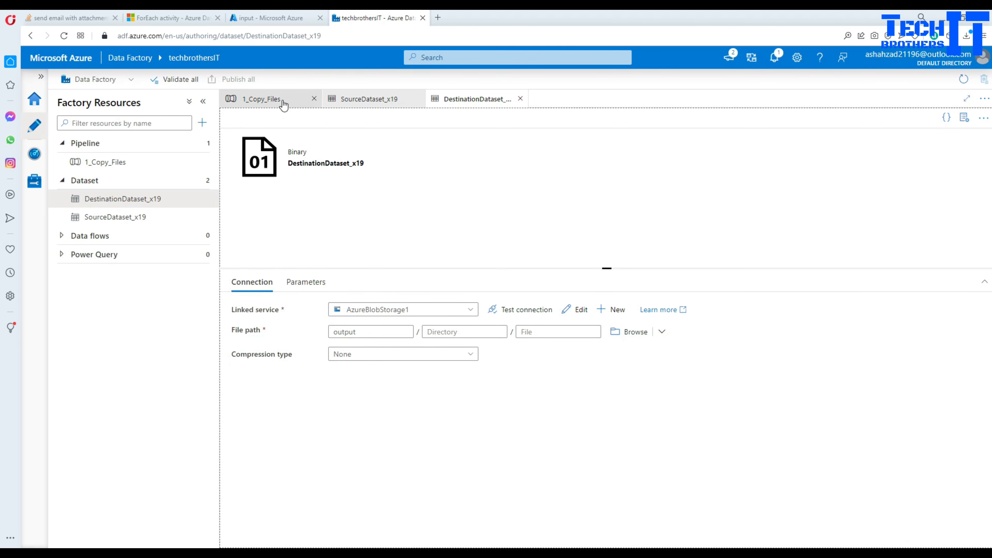
click(276, 100)
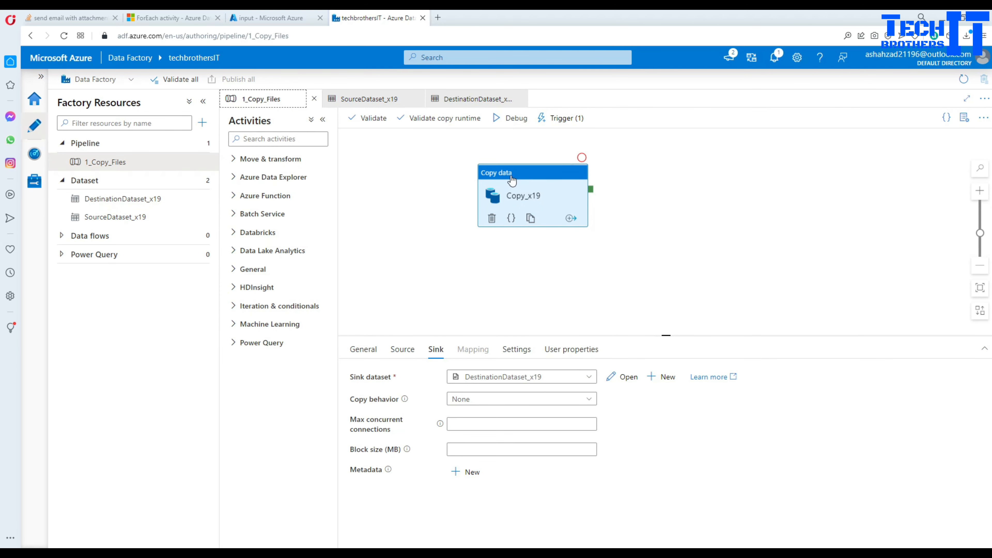
- Review the run parameters that the pipeline's tumbling window trigger passes to windowStart and windowEnd, leaving them as they are
click(436, 145)
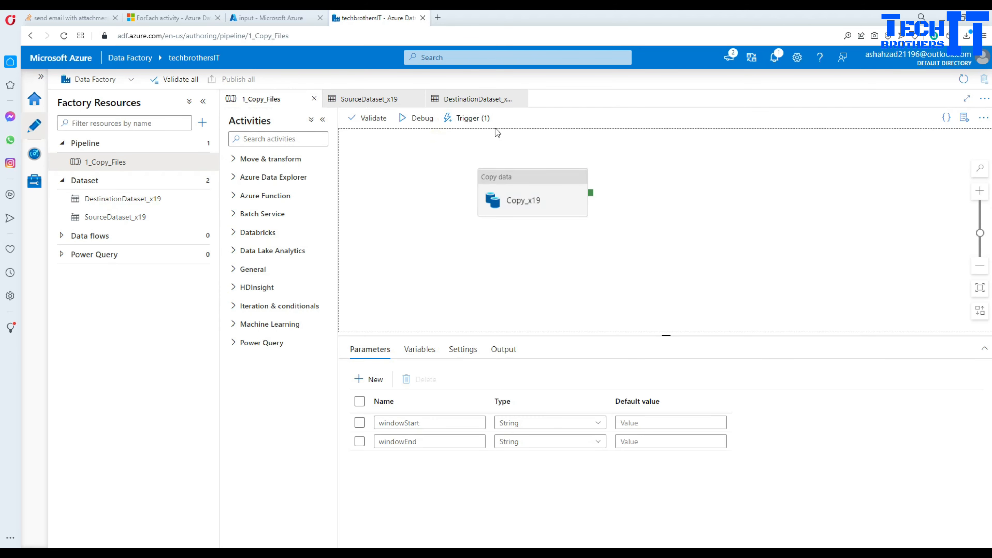
click(472, 119)
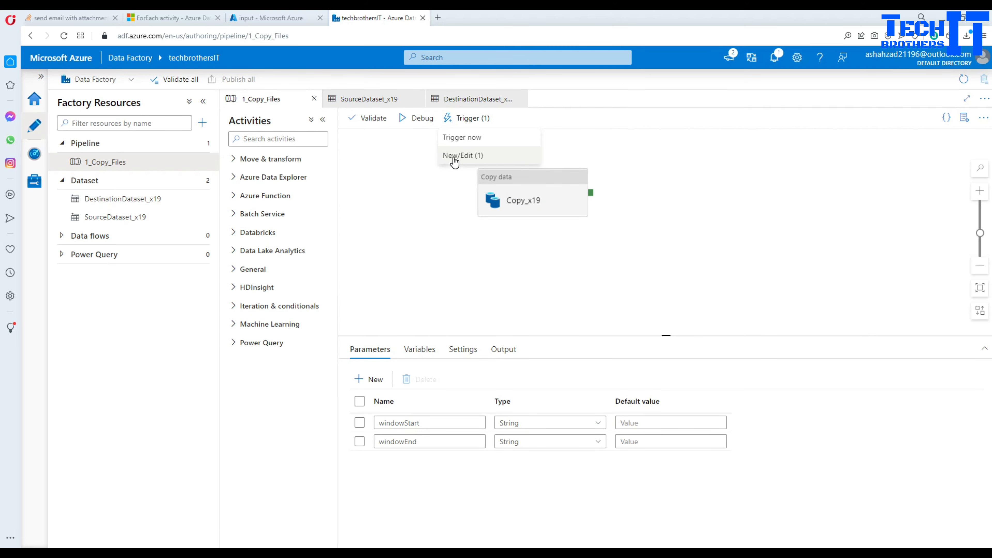
click(453, 157)
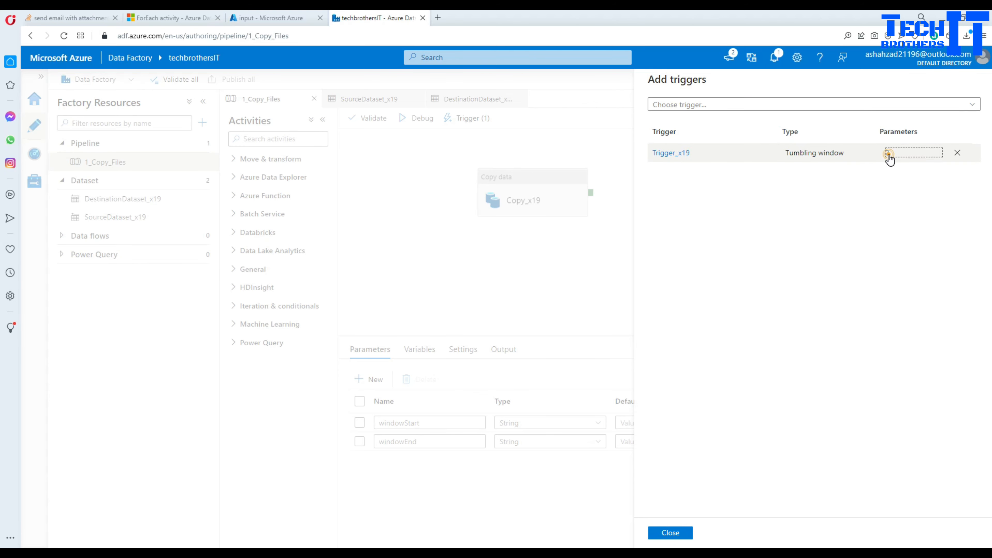
click(885, 154)
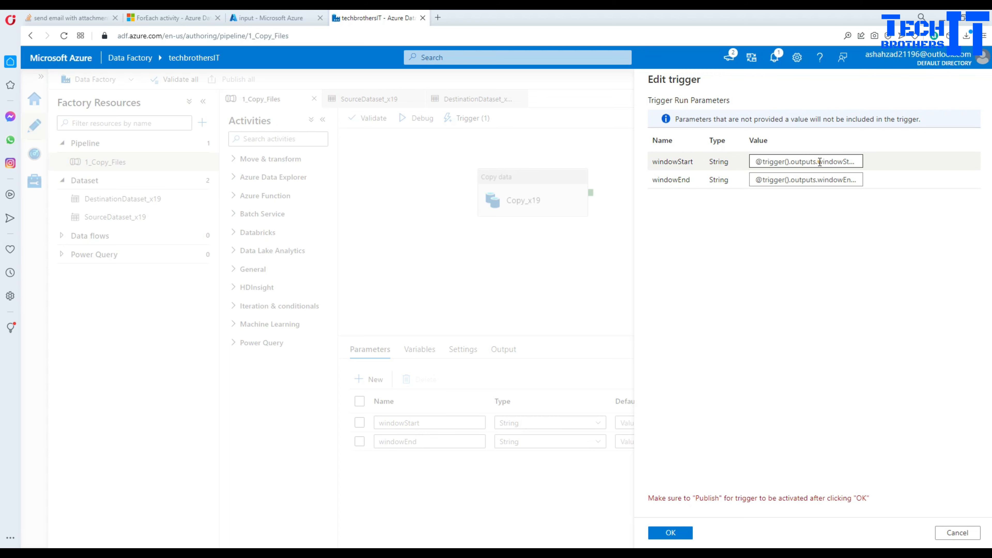
click(819, 161)
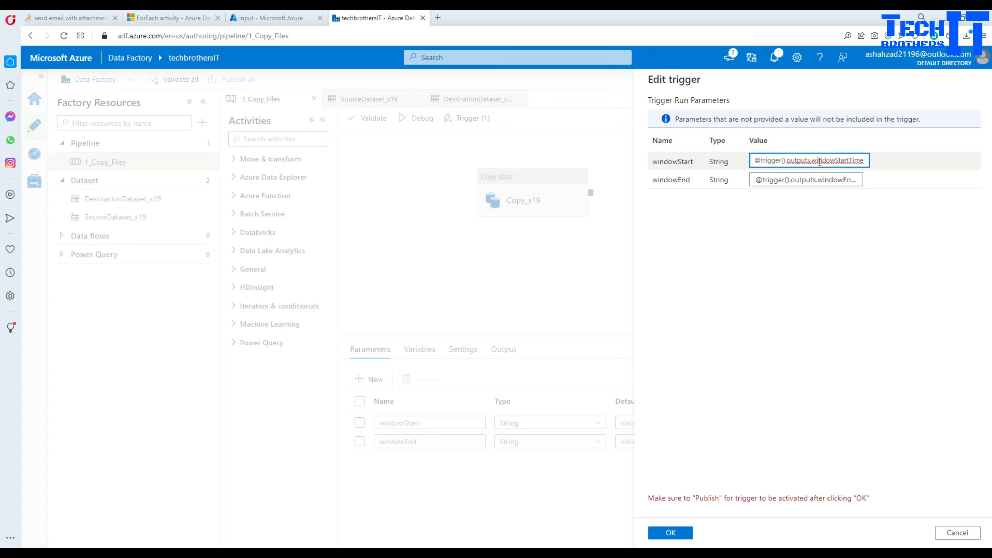
click(838, 179)
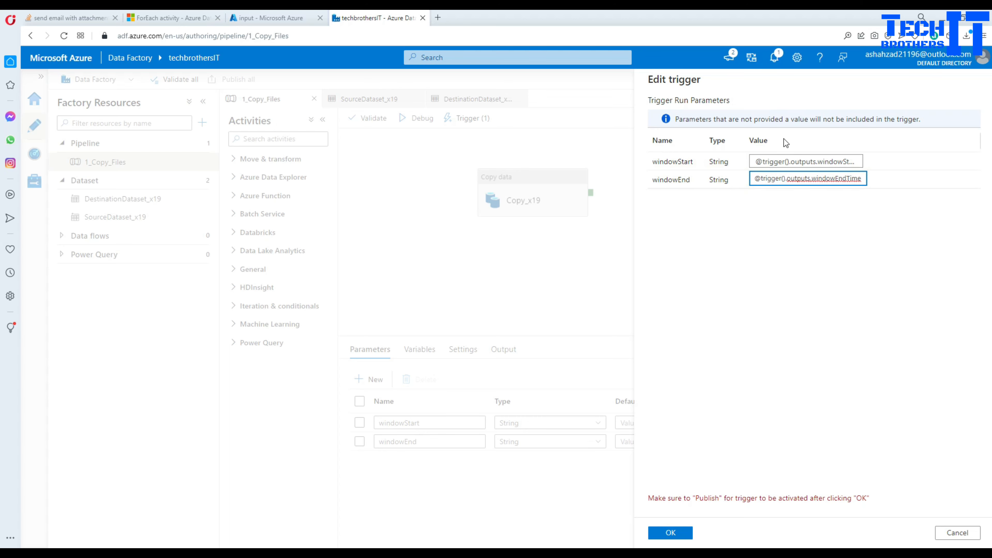
double_click(688, 162)
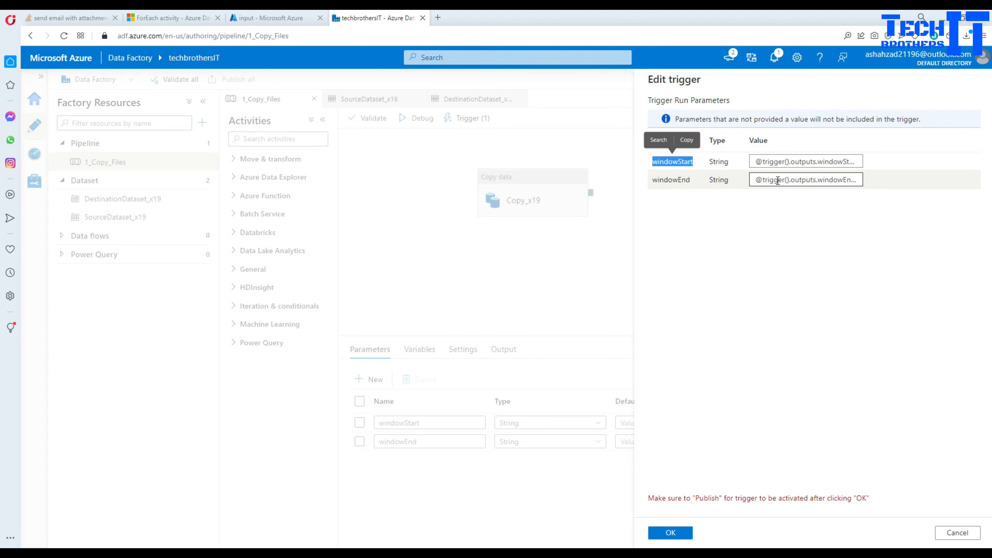
click(957, 534)
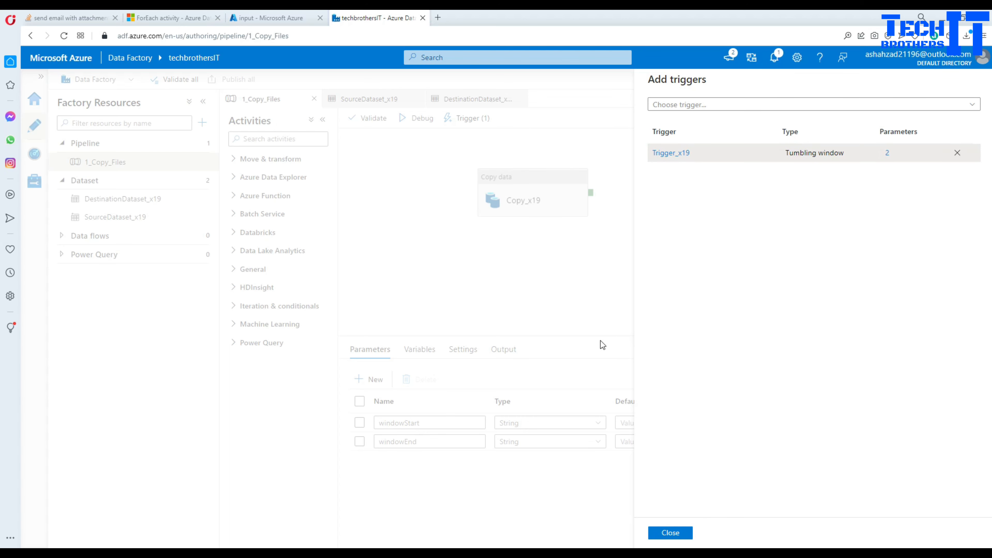
- Inspect Trigger_x19's name, type, start date, recurrence and advanced options, and close the trigger settings without changes
click(670, 155)
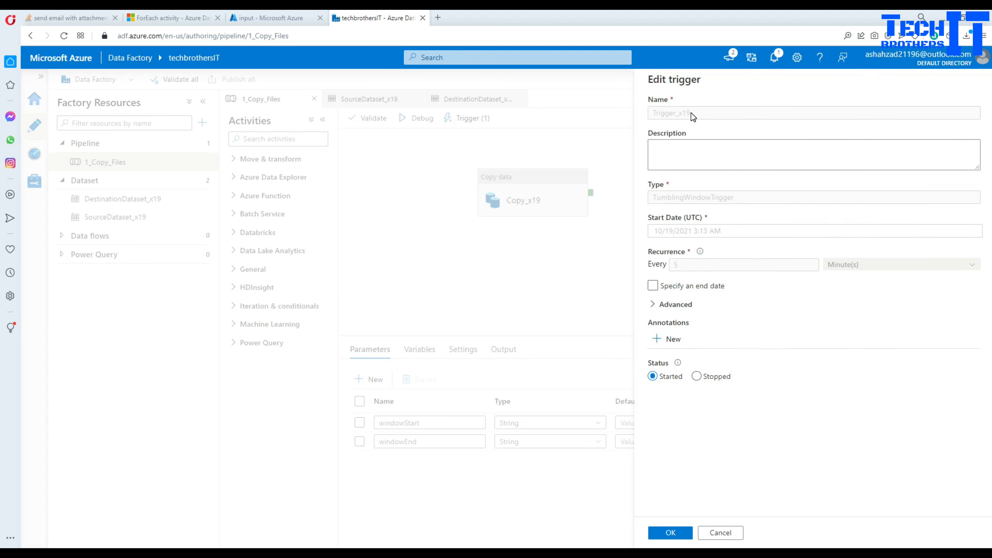
drag(691, 113, 650, 112)
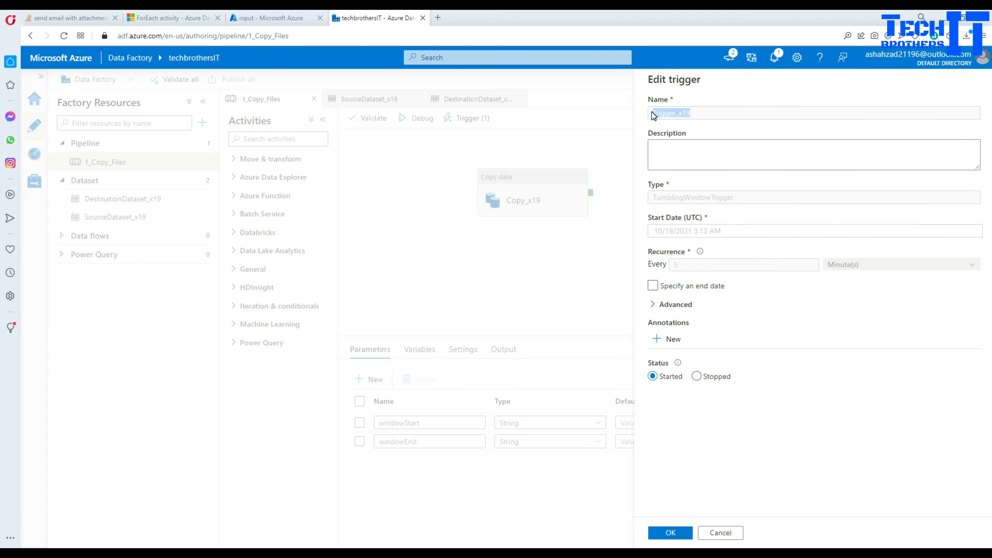
click(671, 195)
drag(736, 196, 635, 207)
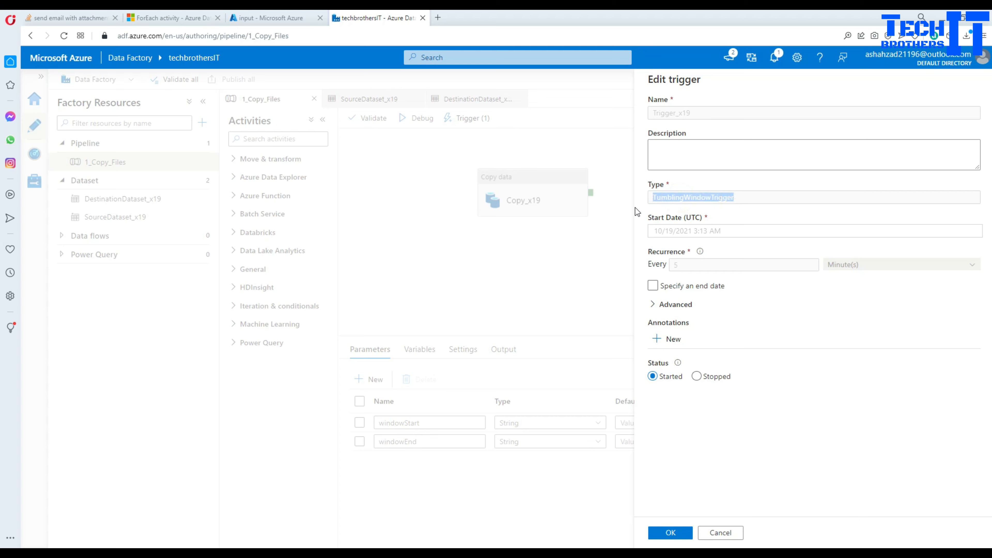
click(671, 231)
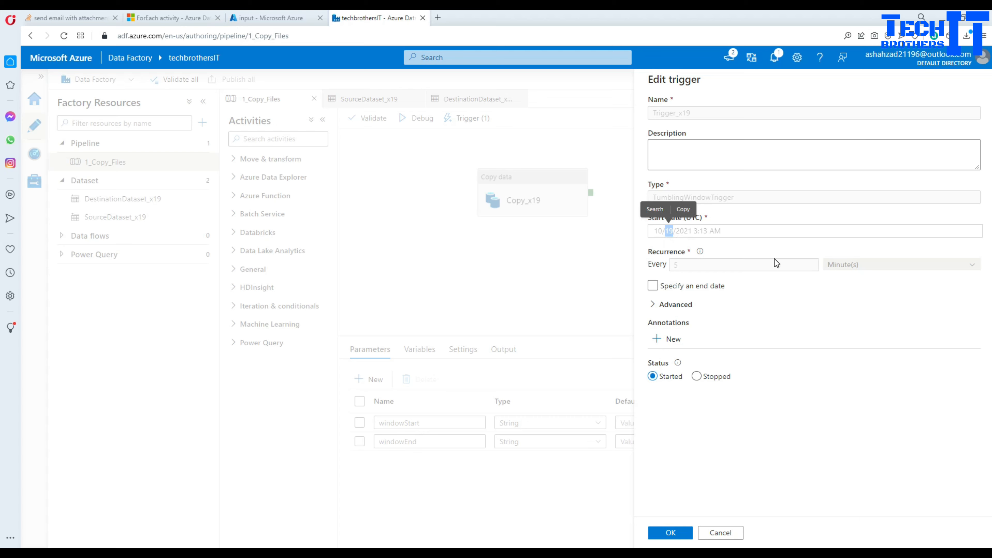
click(655, 307)
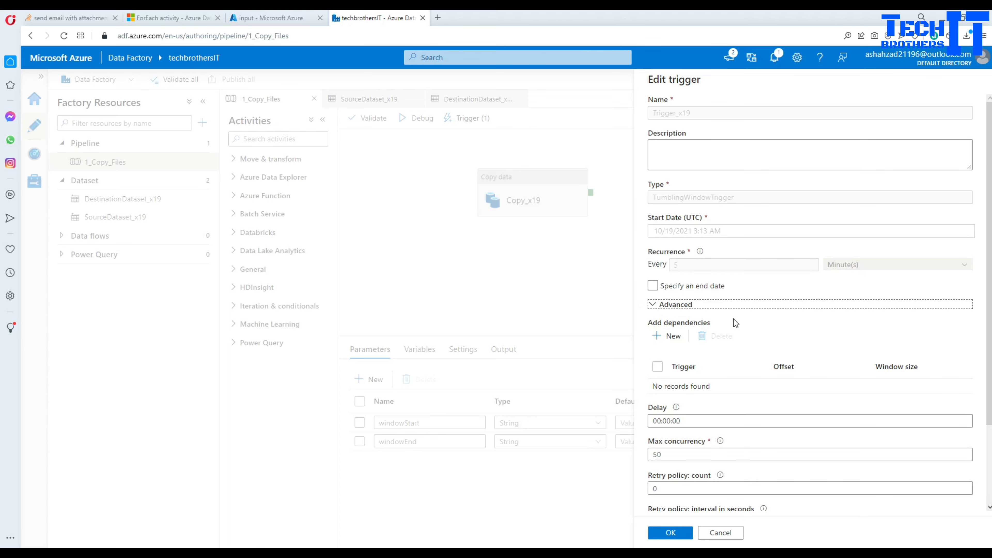
scroll(735, 322, down, 3)
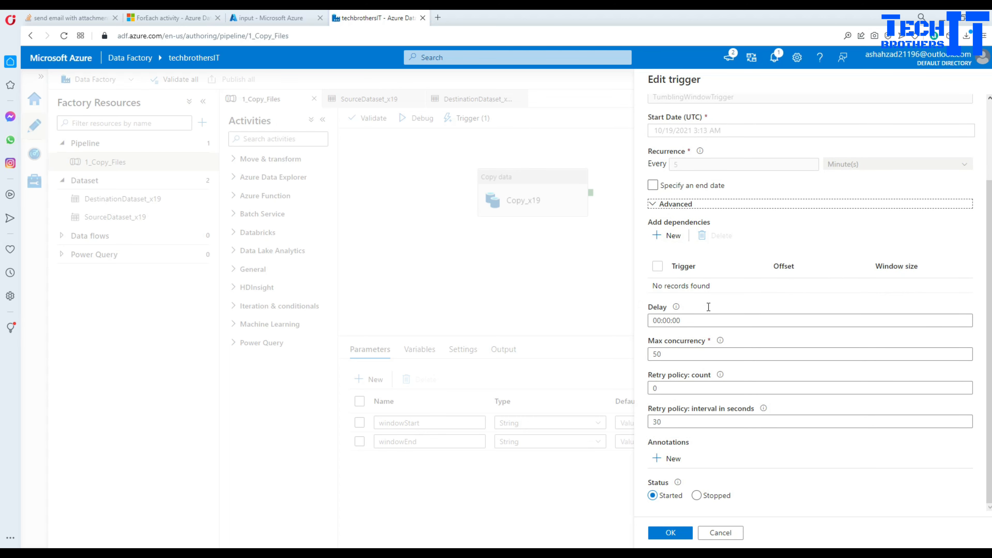
click(720, 532)
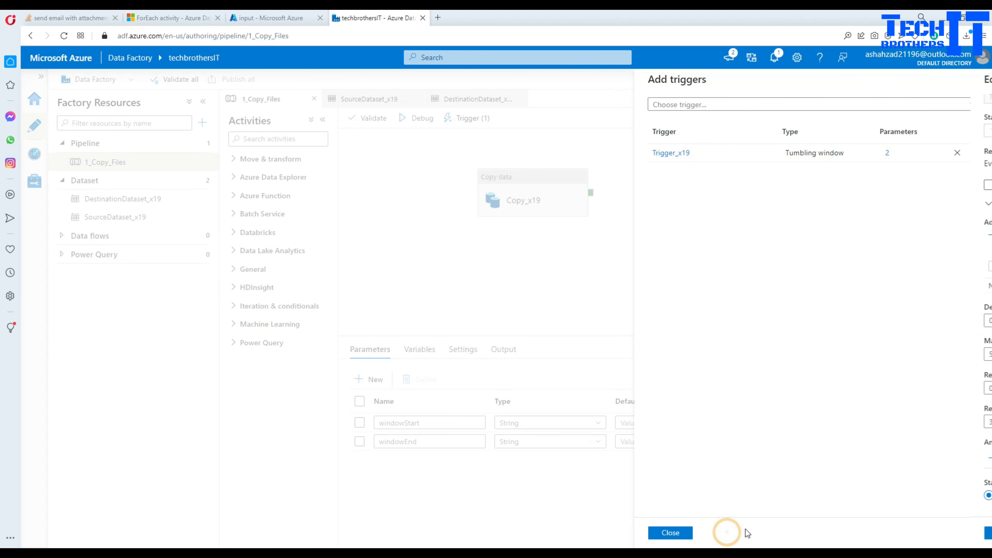
click(684, 533)
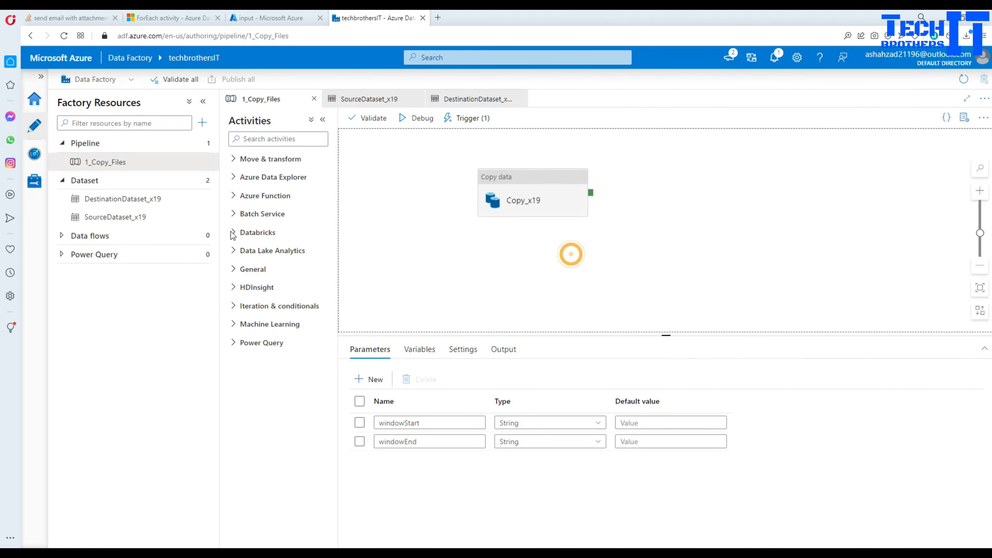
- Browse the triggered pipeline runs in monitoring, and refresh and scan the list of trigger runs
click(38, 160)
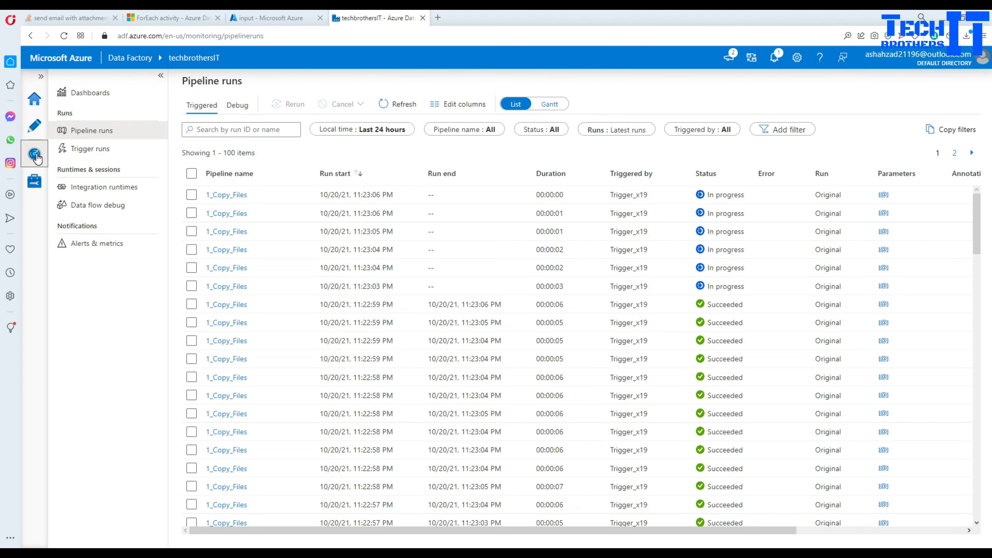
scroll(390, 378, down, 15)
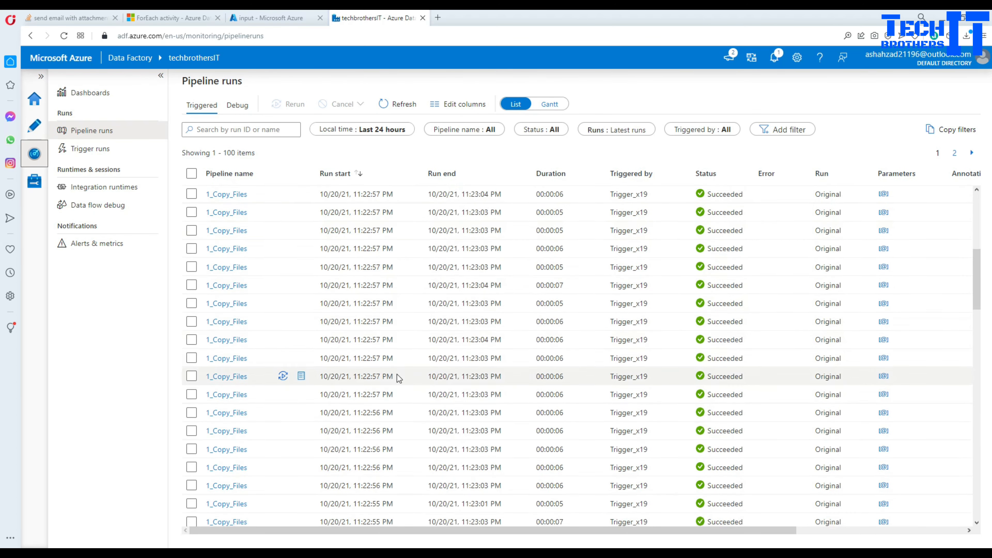
click(112, 153)
click(96, 153)
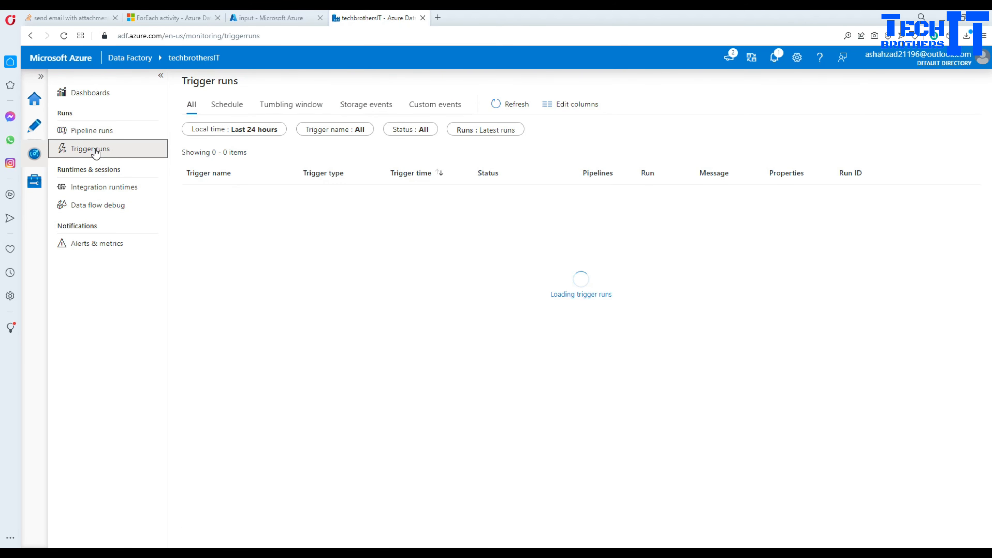
click(509, 104)
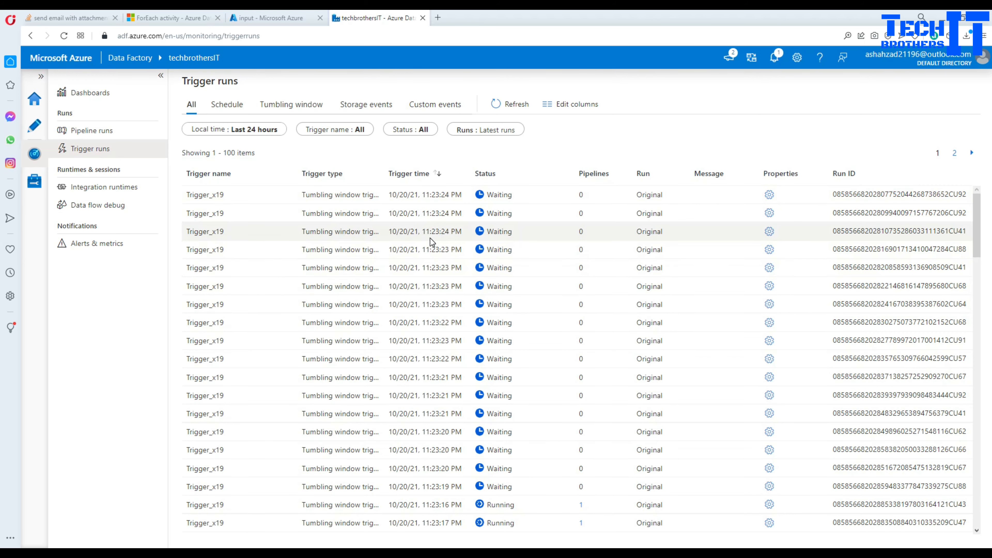
scroll(440, 284, down, 1)
scroll(443, 283, down, 20)
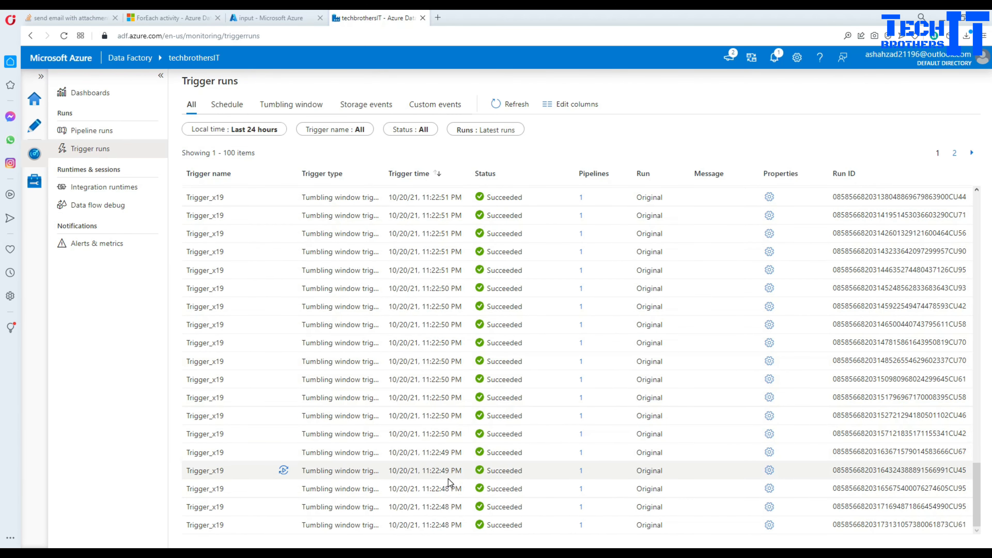
- Filter the trigger runs to the last 7 days and sort them by trigger time in ascending order
click(278, 132)
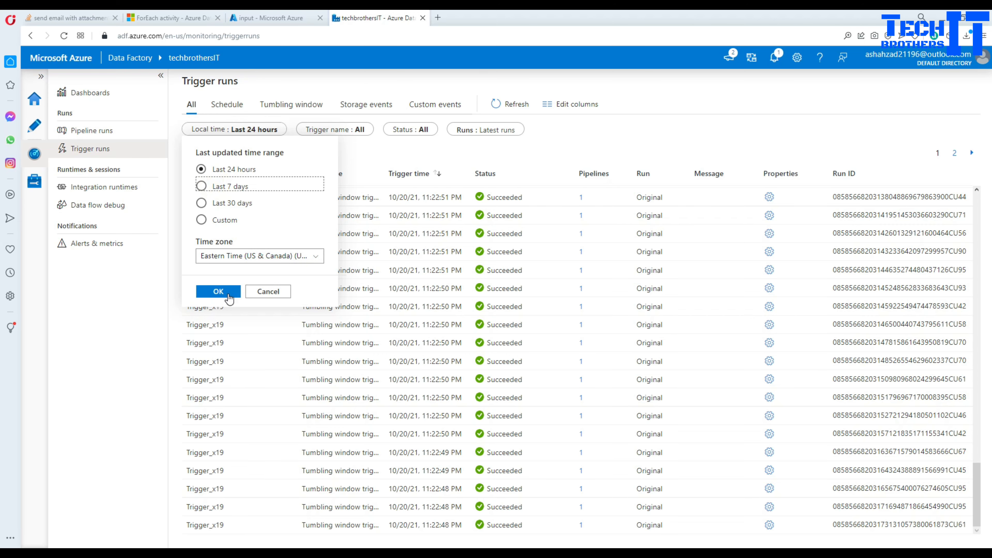
click(220, 291)
click(248, 129)
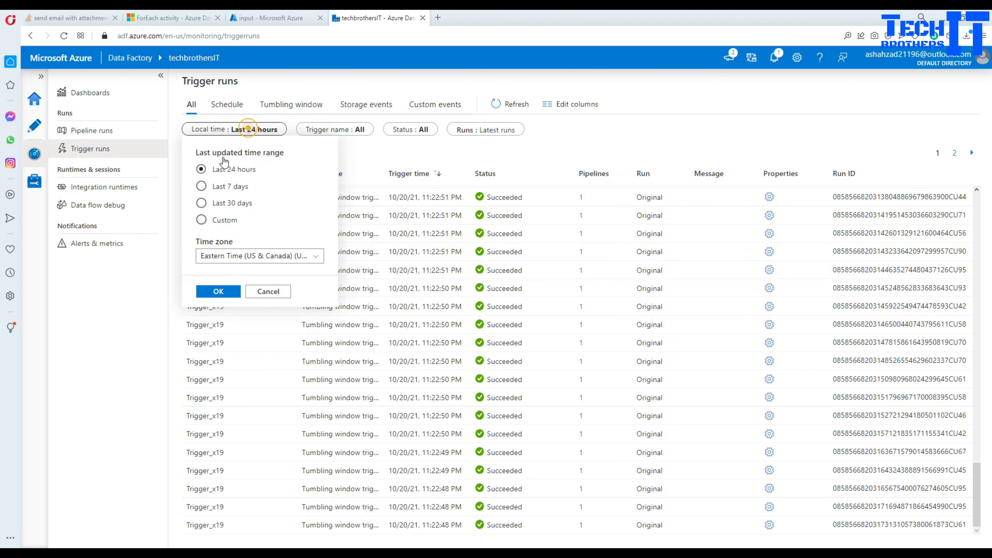
click(202, 187)
click(231, 292)
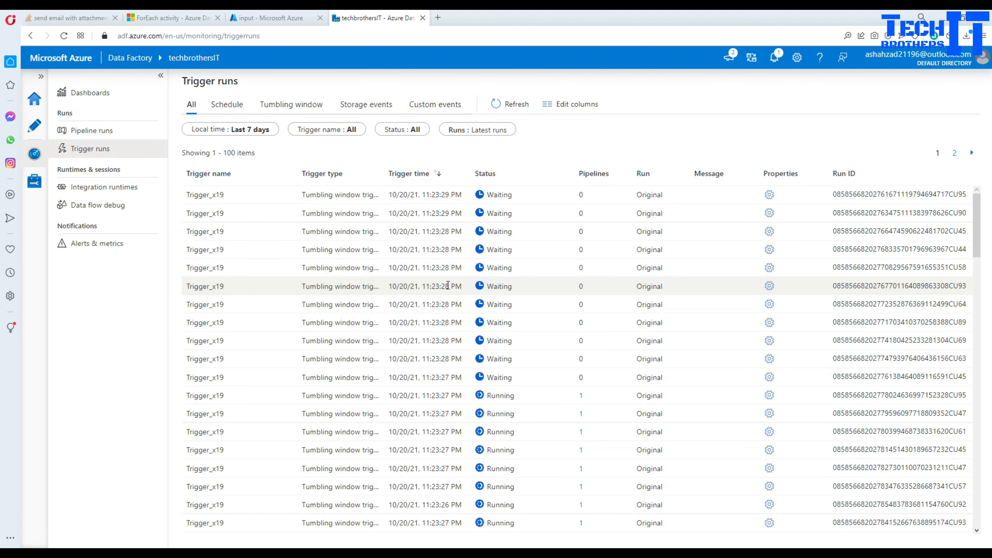
click(411, 174)
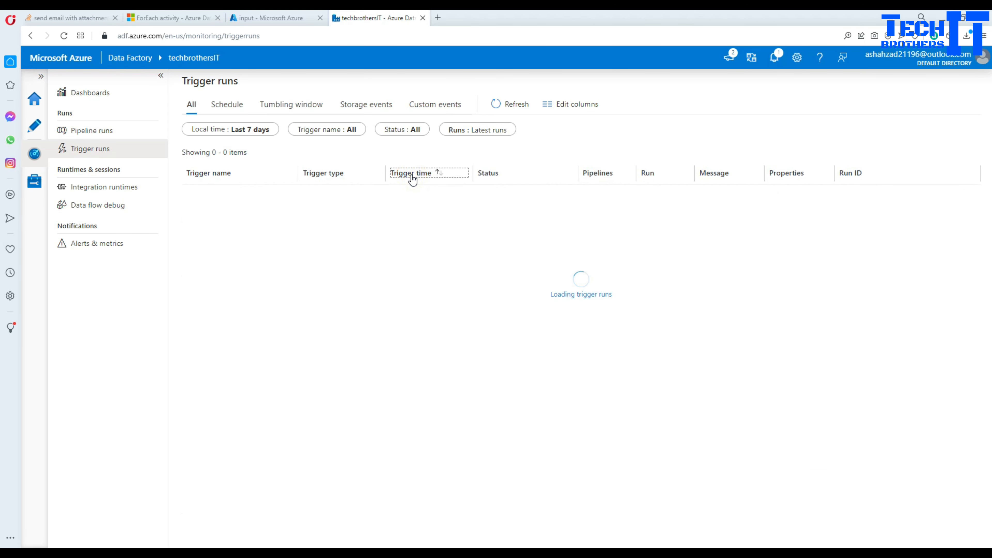
- Scan the sorted trigger runs, and look through the start times and statuses of the triggered pipeline runs
scroll(501, 274, down, 20)
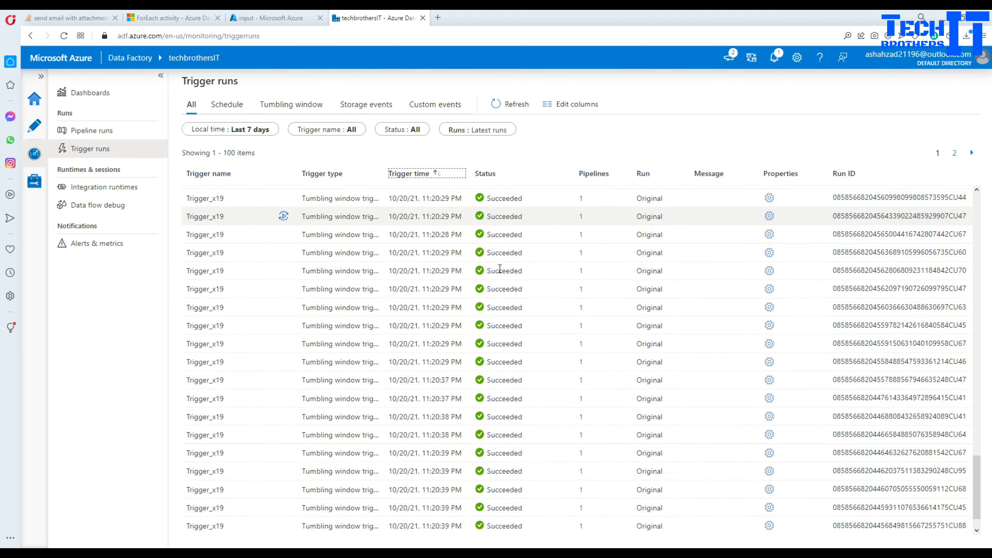
scroll(504, 267, up, 10)
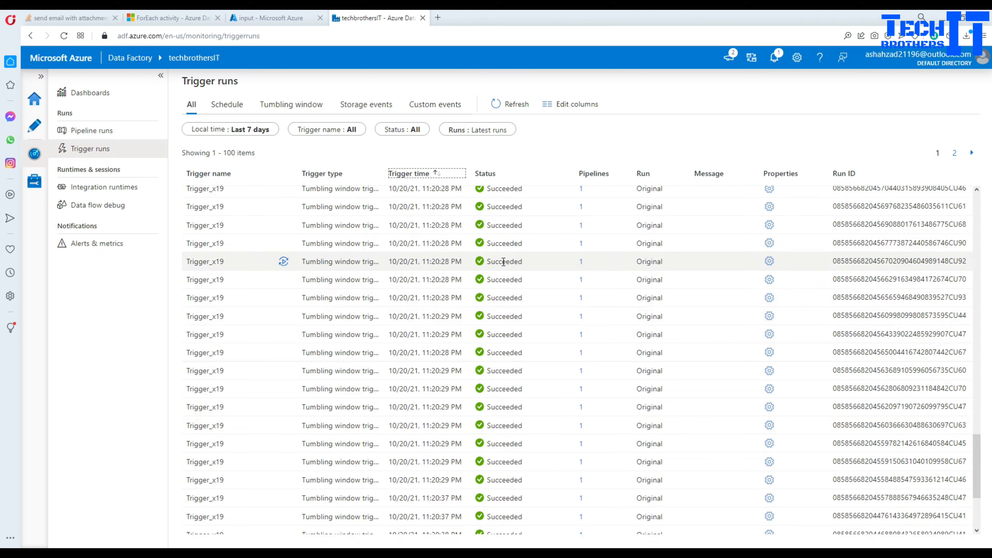
scroll(503, 261, up, 5)
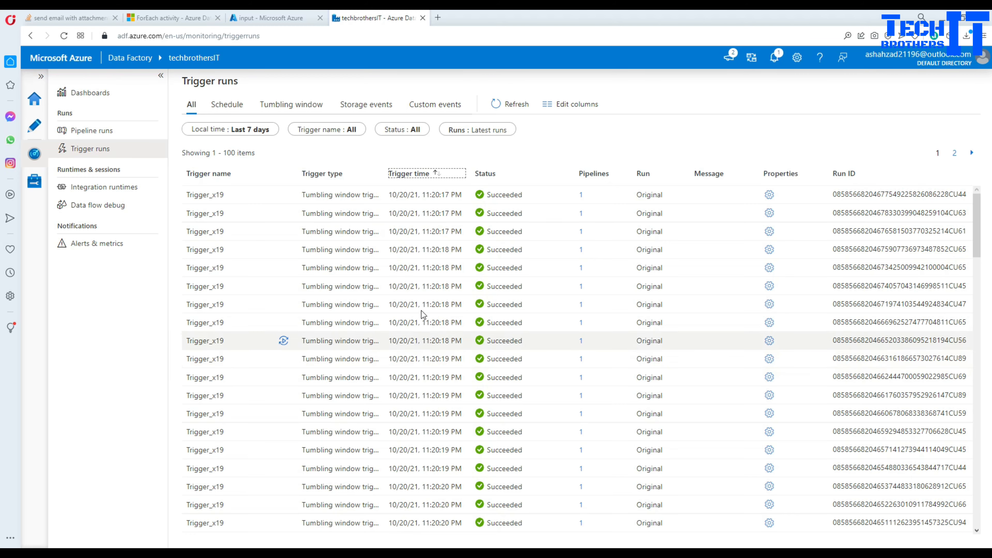
click(86, 137)
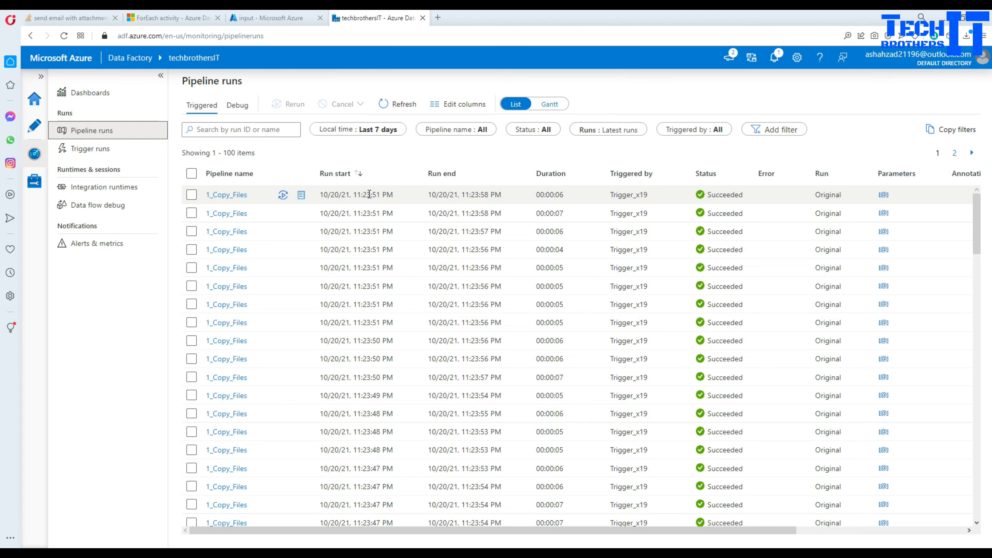
scroll(412, 336, down, 20)
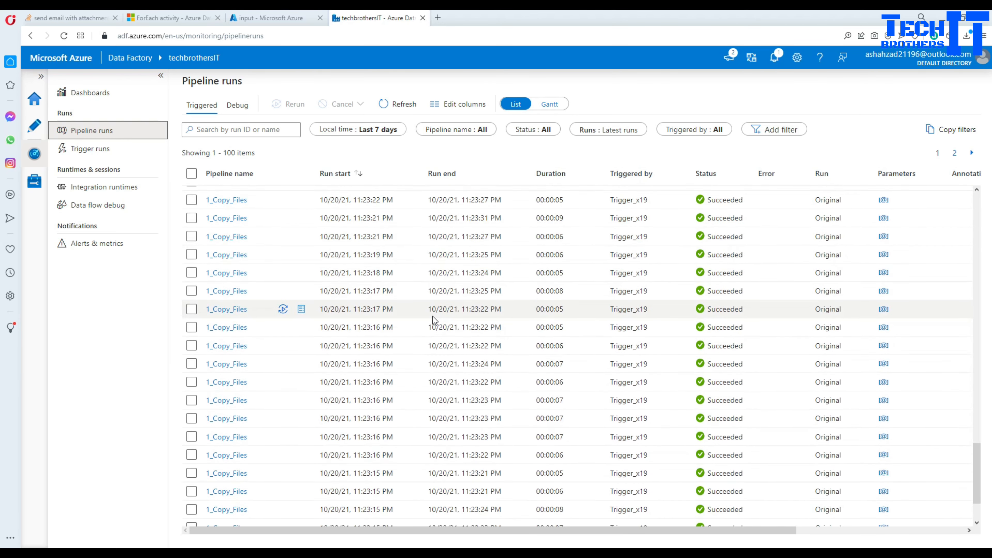
scroll(434, 320, down, 2)
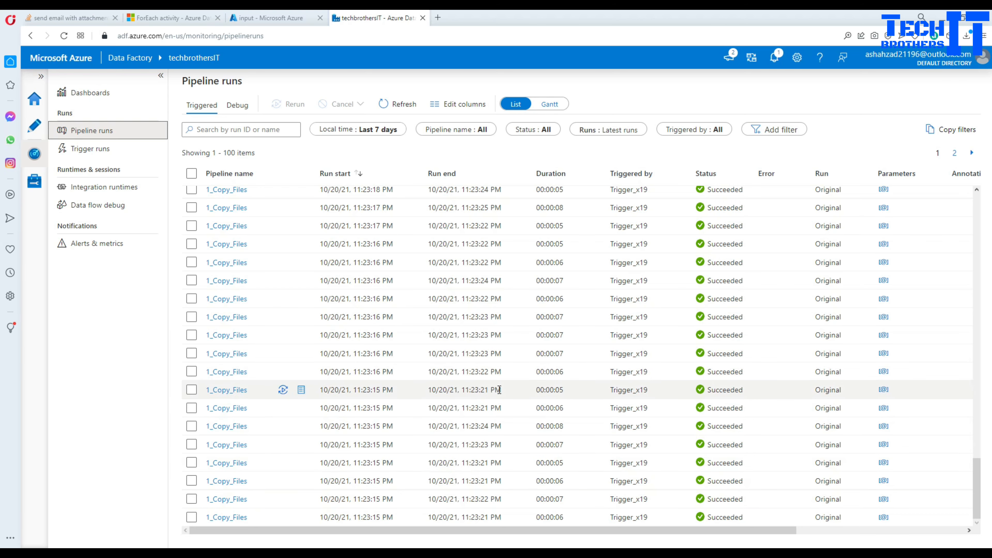
scroll(550, 332, up, 15)
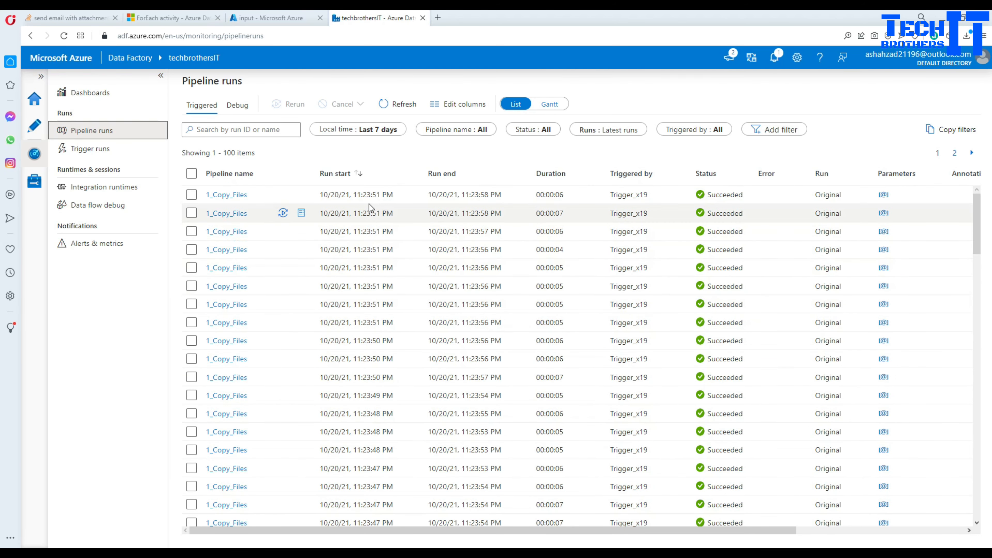
- Switch to the Azure portal and compare the files and modified times in techbrotherstorage's input and output containers
click(270, 20)
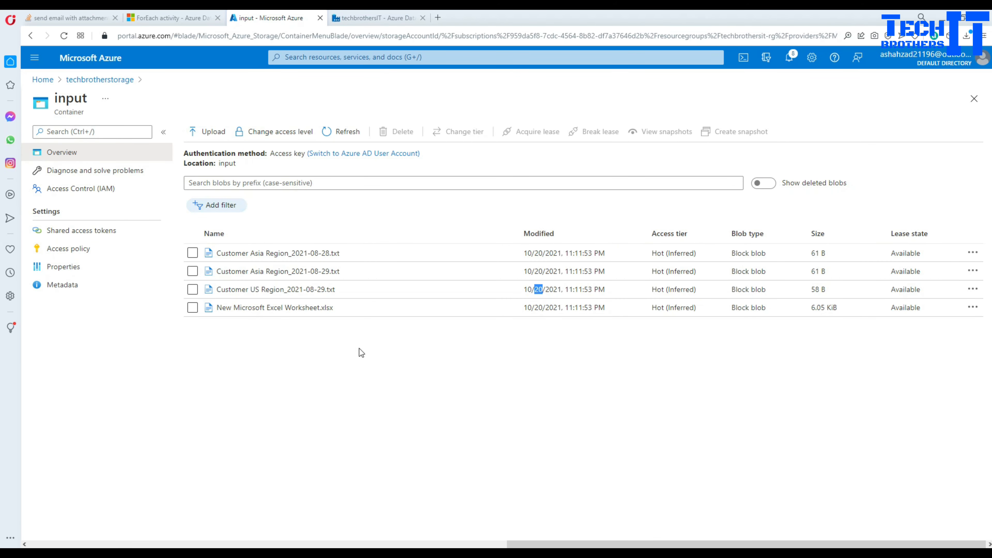
click(115, 80)
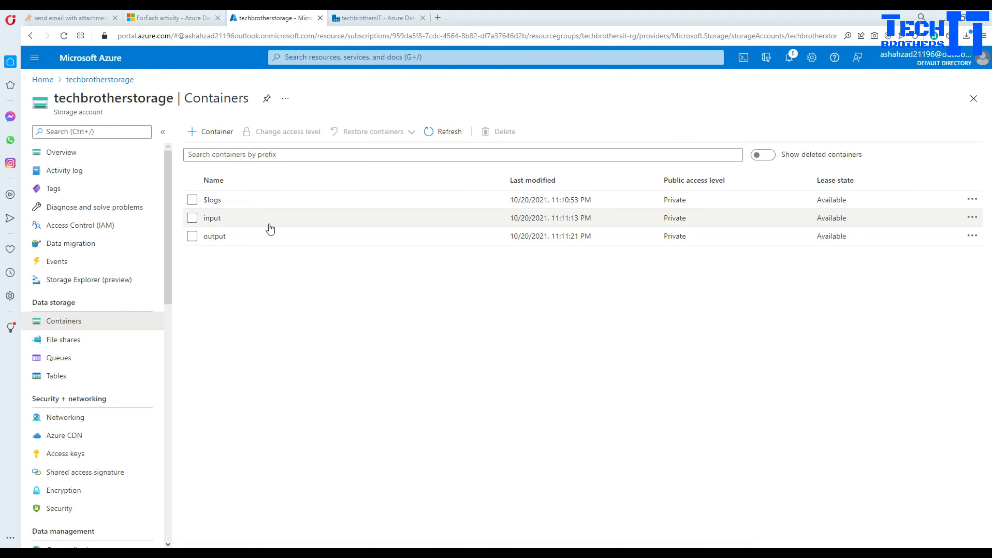
click(213, 218)
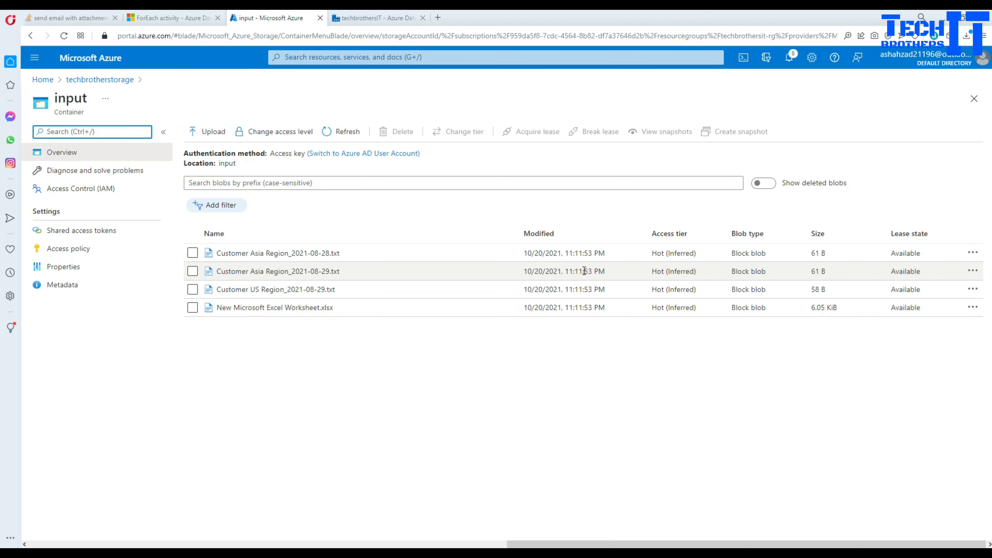
click(105, 80)
click(212, 234)
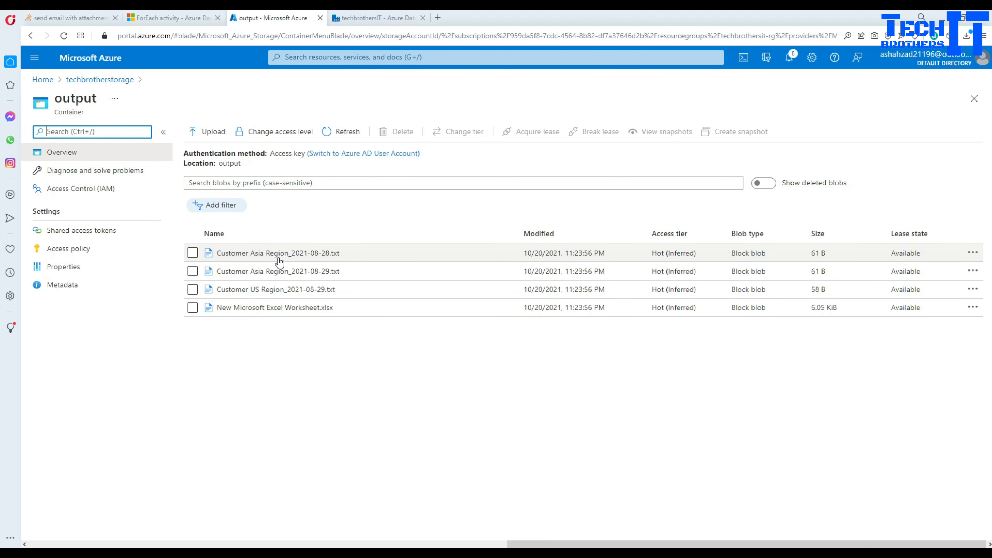
double_click(578, 253)
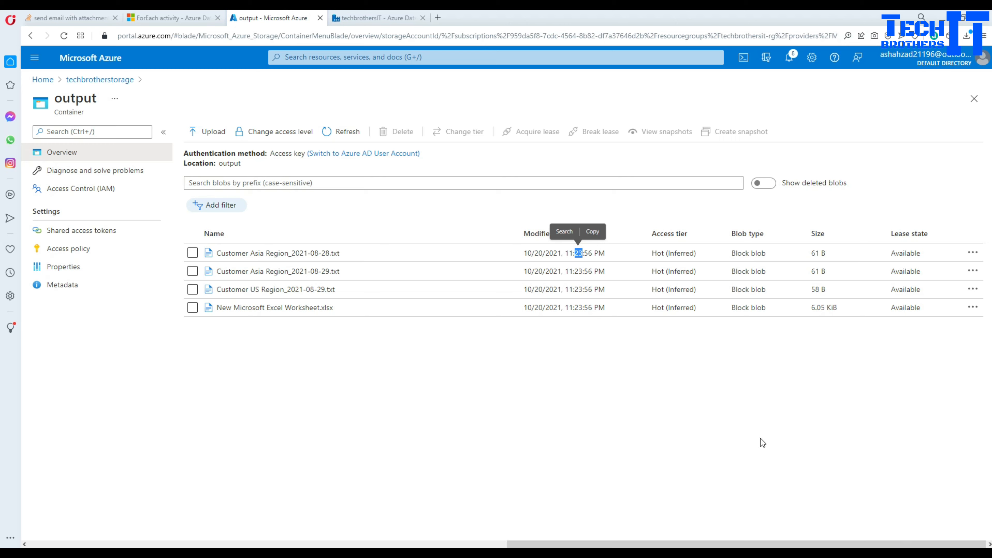
click(680, 372)
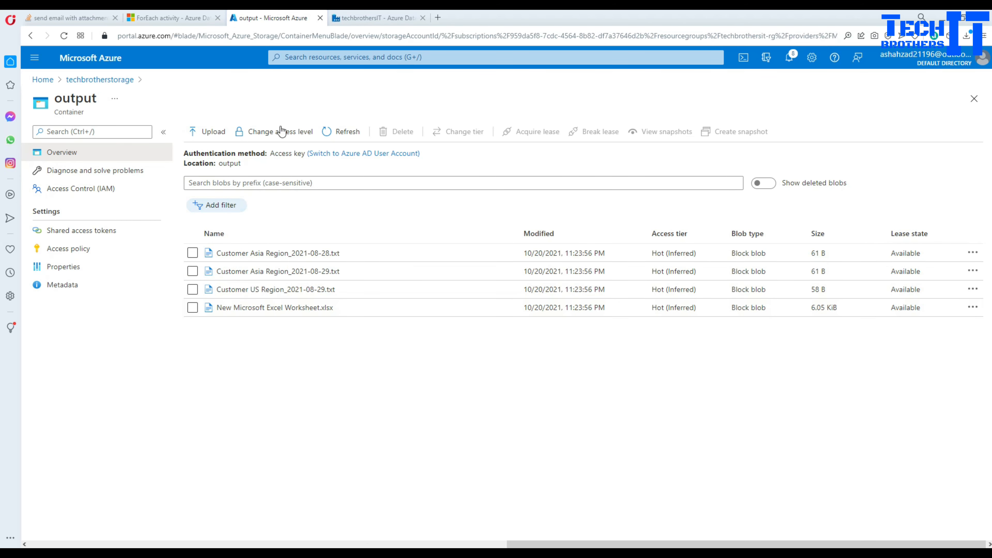
- Upload NestedJson.txt, PivotSource.txt, nofile.json, Template.txt and aamirtest.txt from the local Input folder to the input container
click(104, 80)
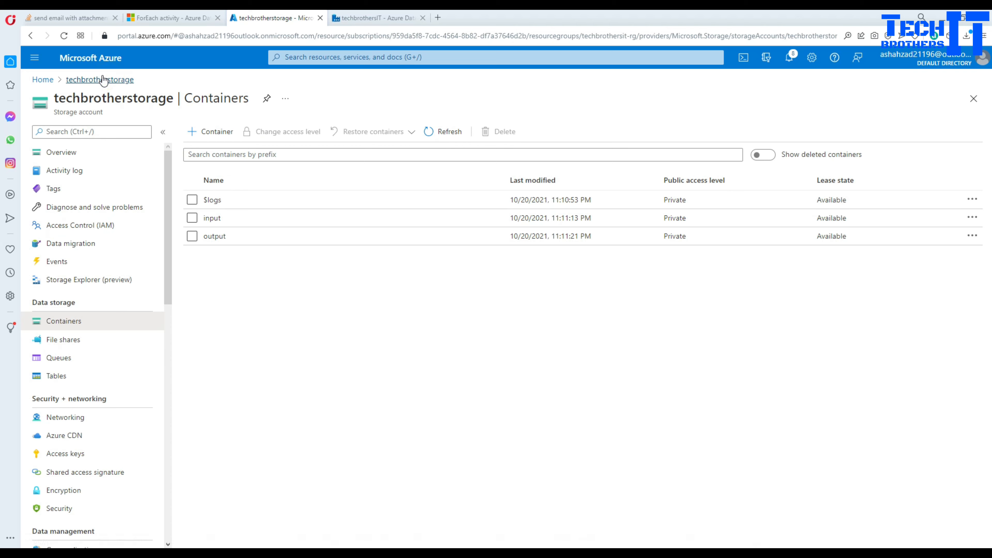
click(210, 225)
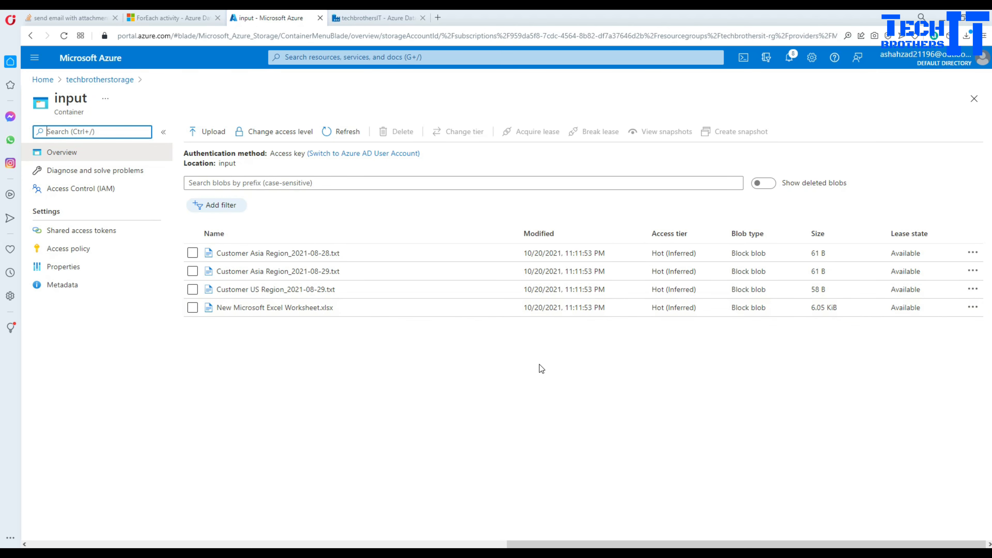
click(218, 134)
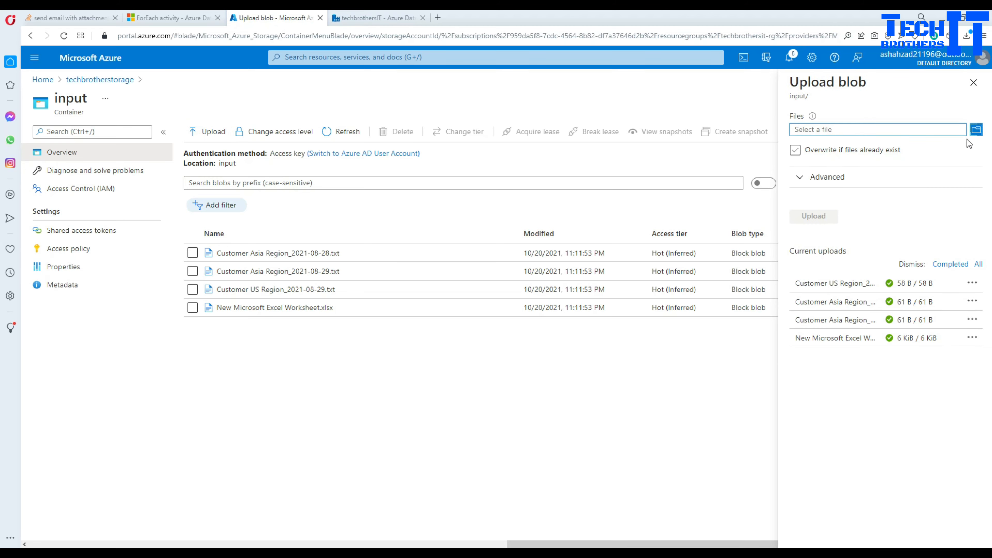
click(974, 135)
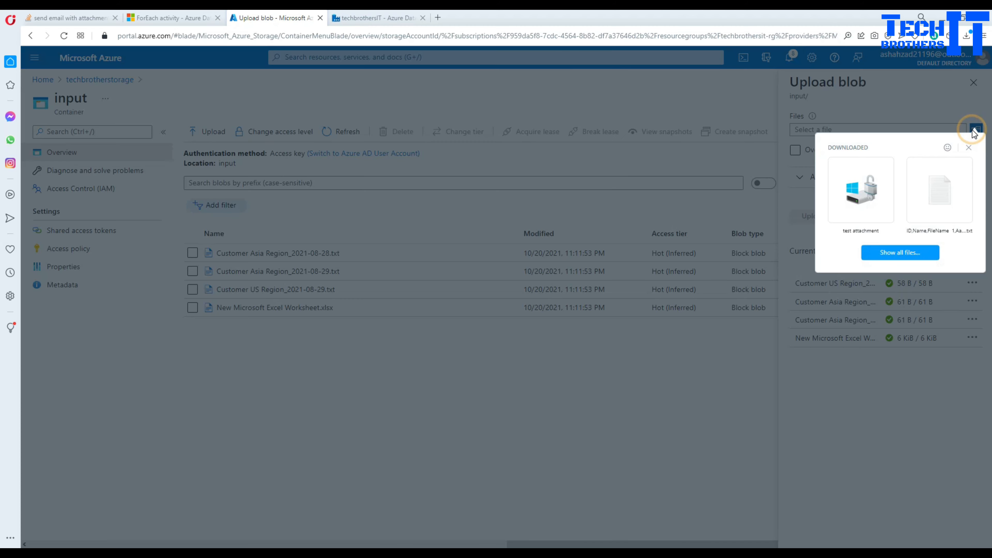
click(904, 255)
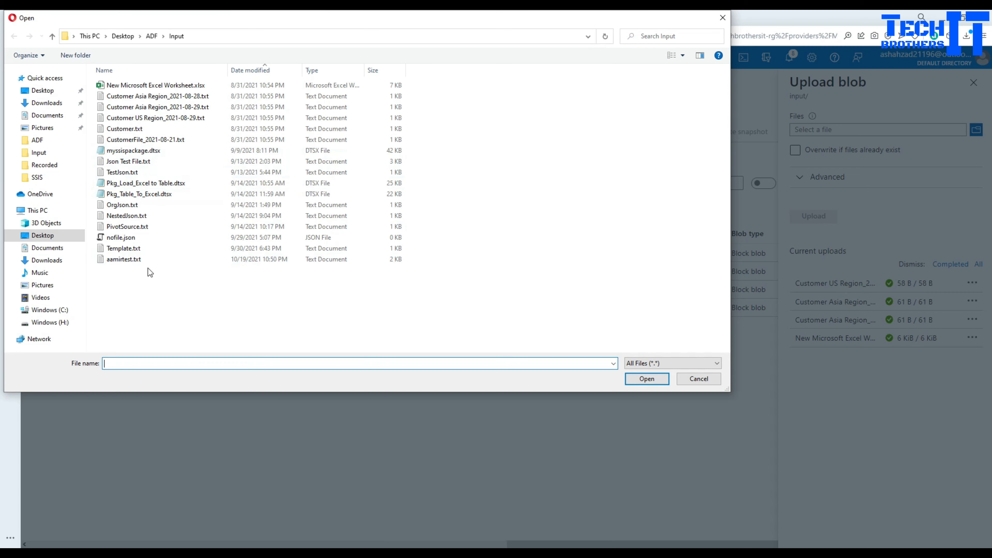
drag(137, 276, 121, 215)
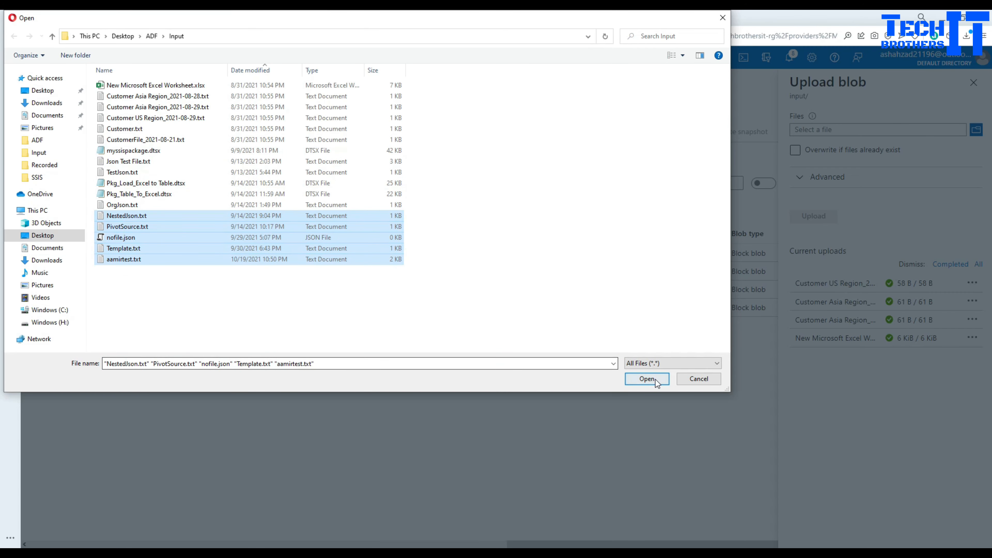
click(646, 379)
click(812, 216)
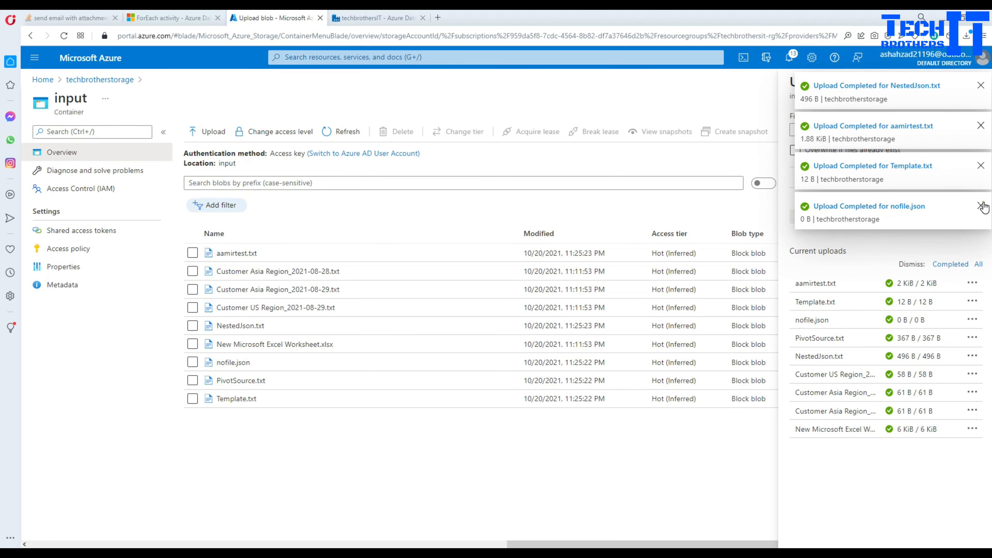
- Dismiss the upload notifications, close the blob upload form, and check the modified times of the input container's files
click(980, 205)
click(979, 164)
click(980, 125)
click(980, 85)
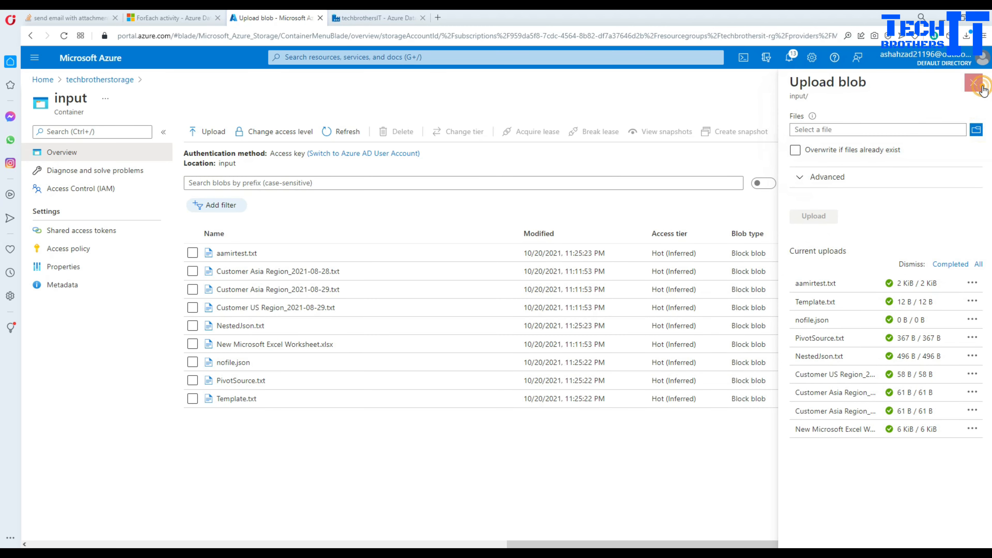
click(974, 84)
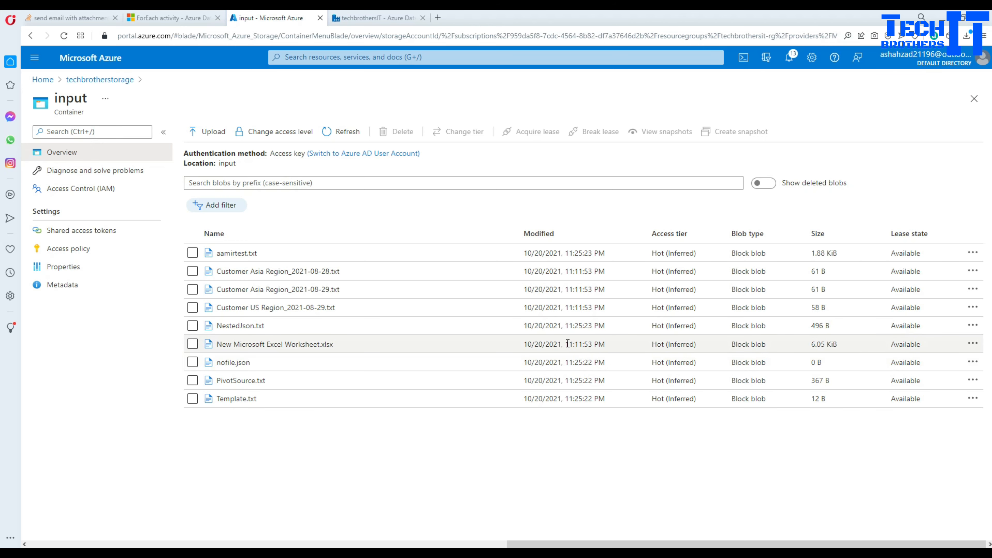
drag(567, 344, 604, 399)
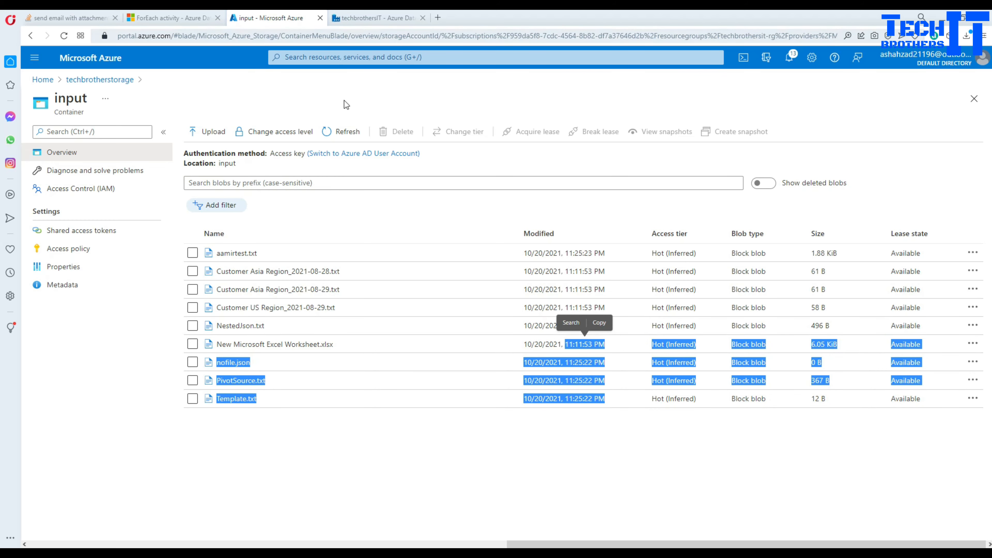
- Open portal.azure.com in a new browser tab, go to techbrotherstorage's output container, and check when its files were modified
click(438, 18)
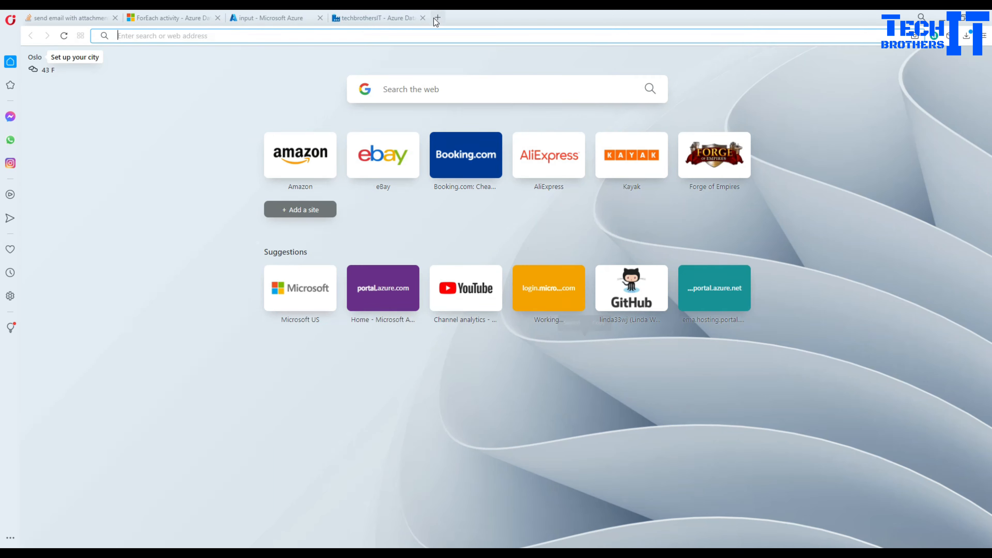
click(380, 39)
text(portal.azure.com)
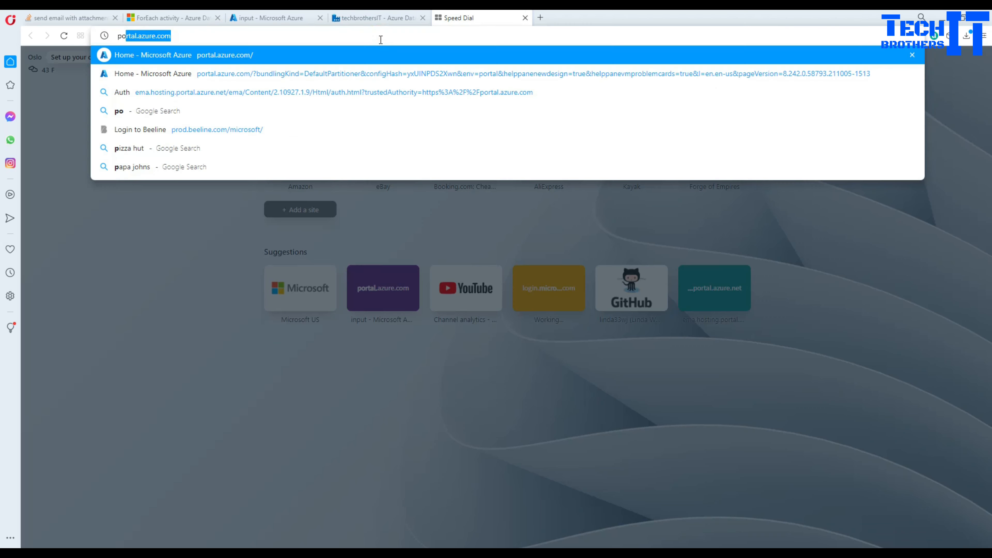
key(Return)
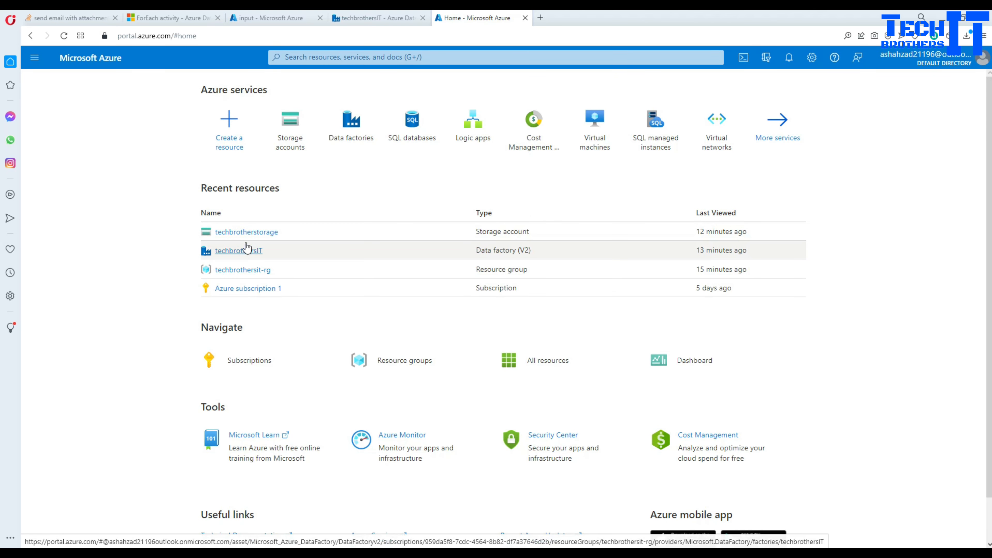
click(246, 232)
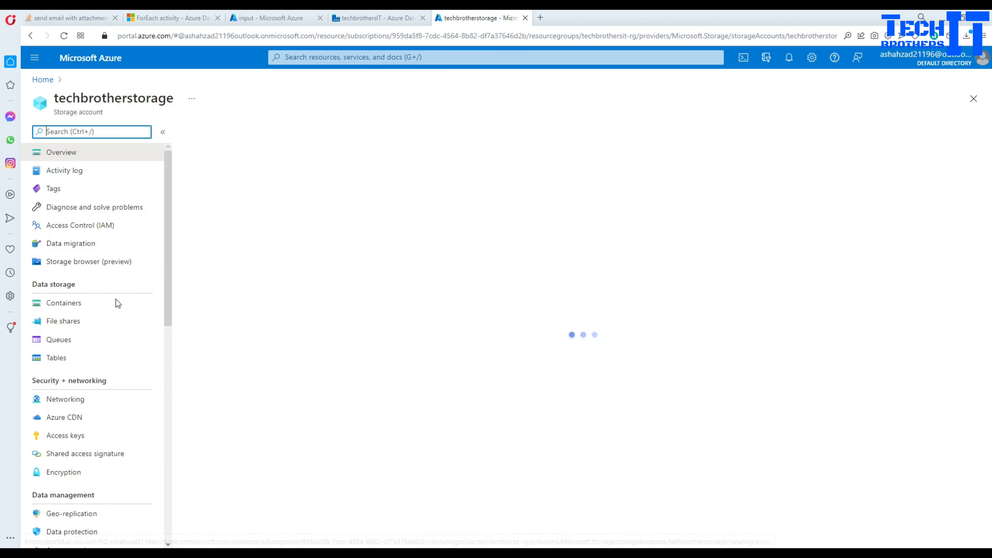
click(80, 321)
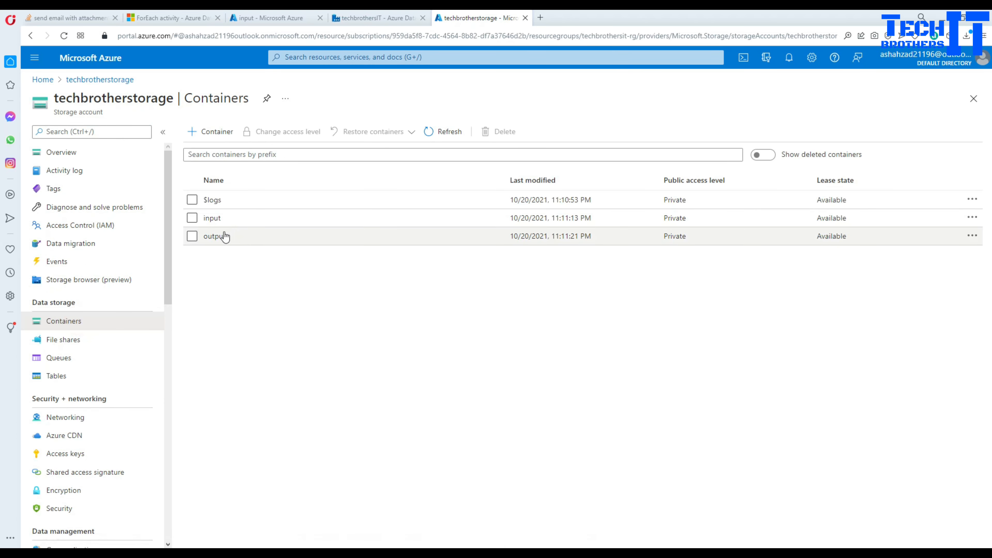
click(215, 236)
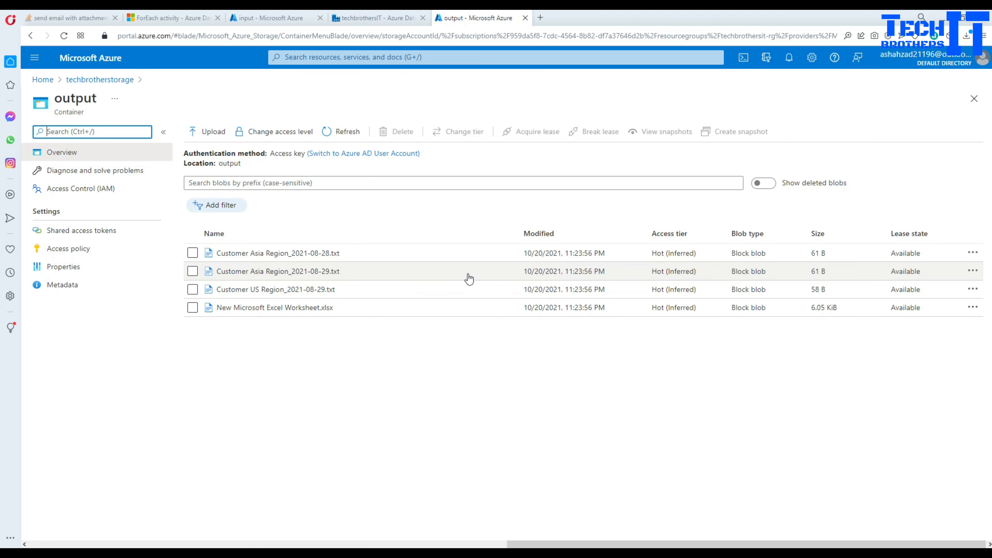
double_click(575, 253)
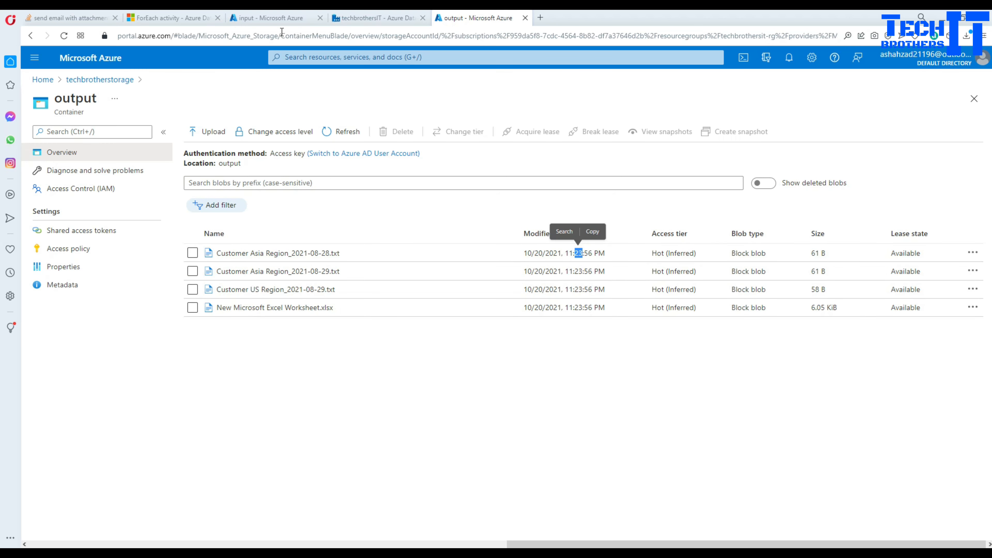
- Compare the modified times of the newly uploaded input files with those of the files in the output container
click(271, 18)
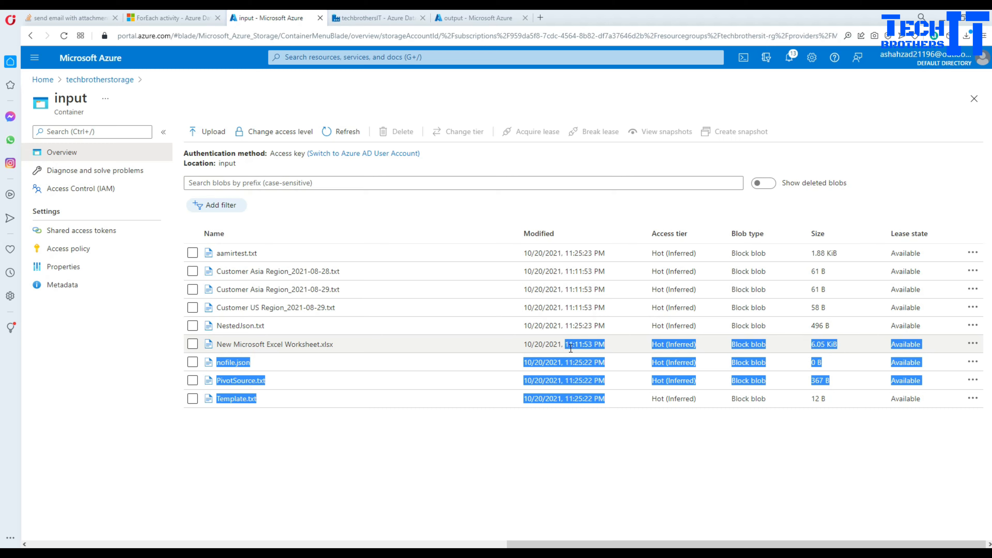
click(570, 348)
drag(609, 397, 467, 337)
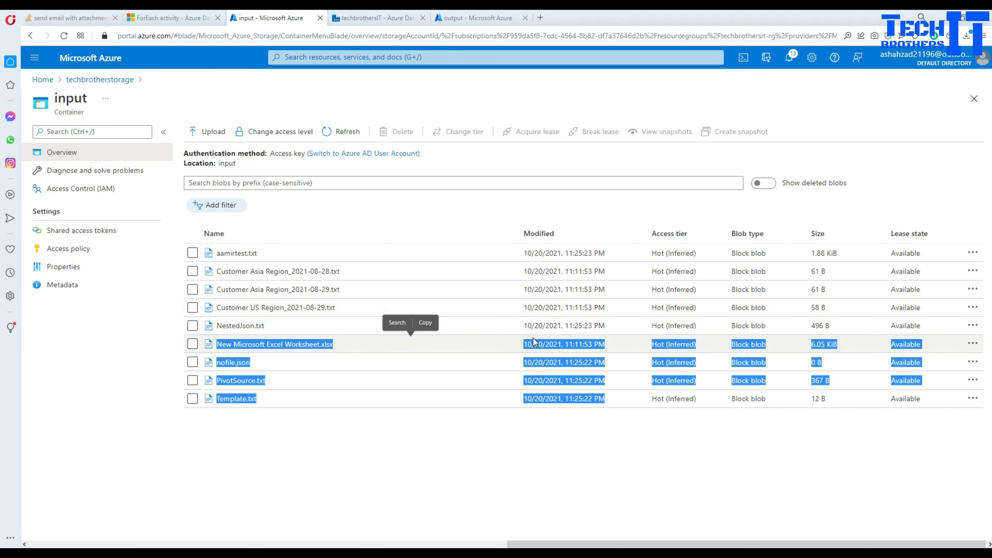
click(463, 19)
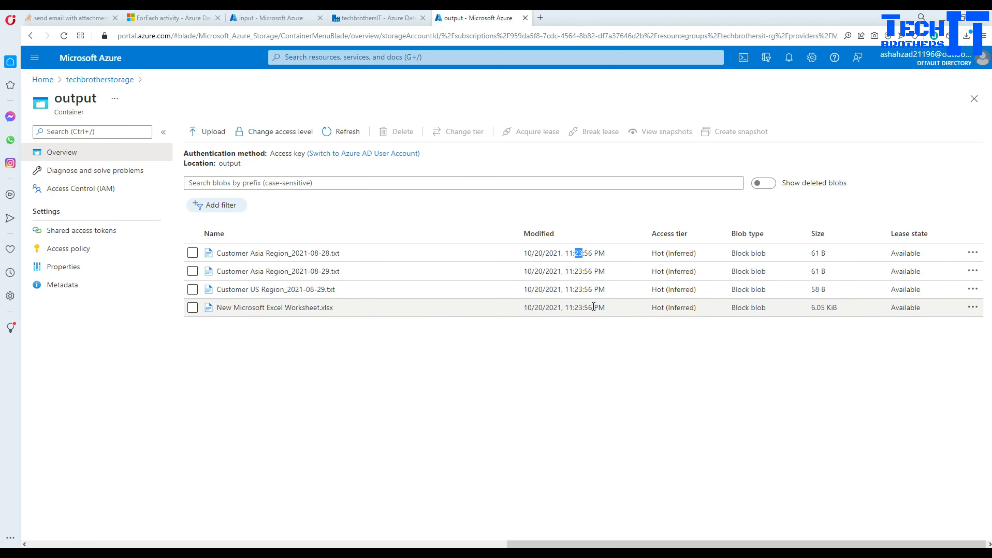
drag(593, 307, 565, 309)
click(568, 311)
drag(574, 308, 587, 307)
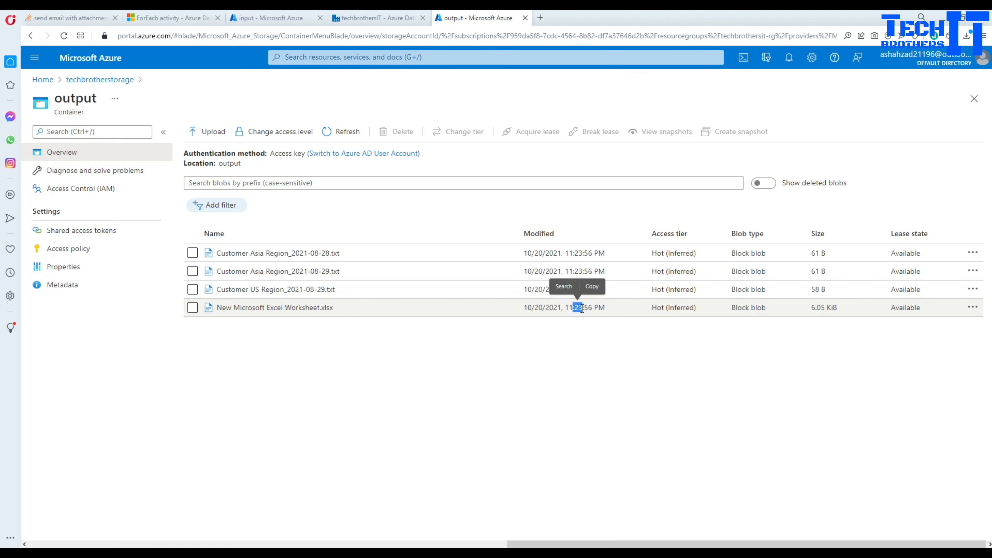
click(569, 309)
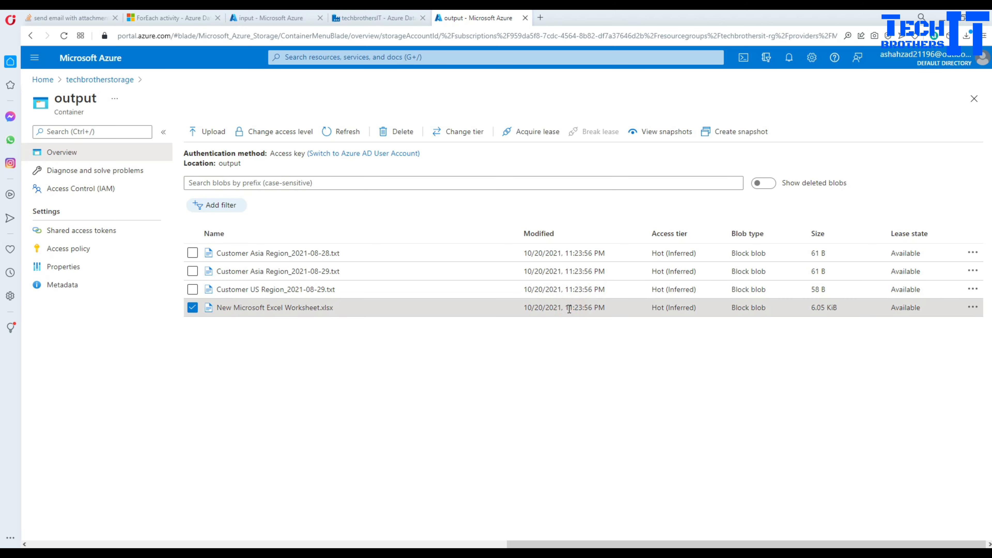
- Check the modified time of New Microsoft Excel Worksheet.xlsx in the output container and clear its selection
mouse_move(568, 308)
mouse_down()
mouse_move(591, 307)
mouse_move(581, 308)
mouse_up()
click(576, 307)
click(576, 309)
double_click(580, 308)
click(565, 379)
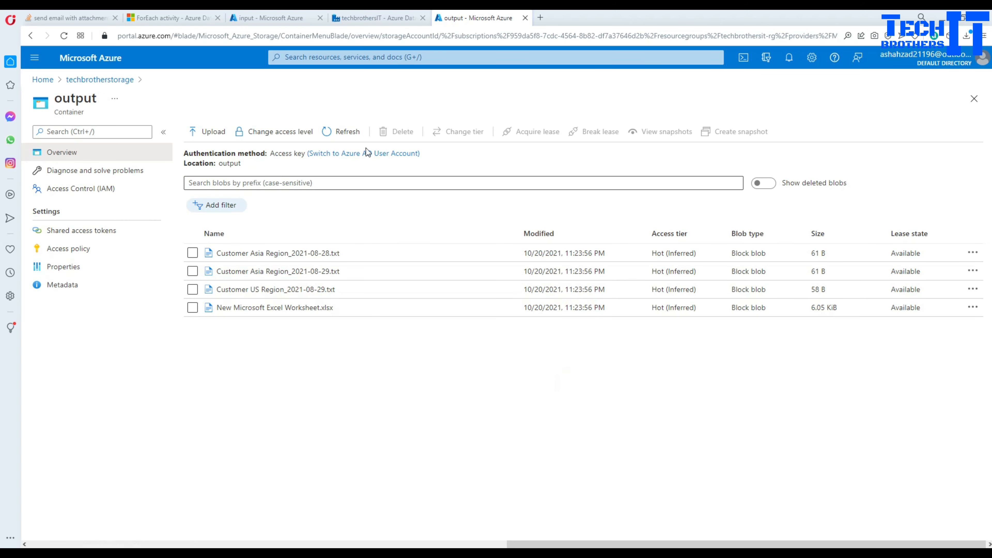
- Refresh the input container and examine the modified times of aamirtest.txt, nofile.json, PivotSource.txt and Template.txt
click(273, 18)
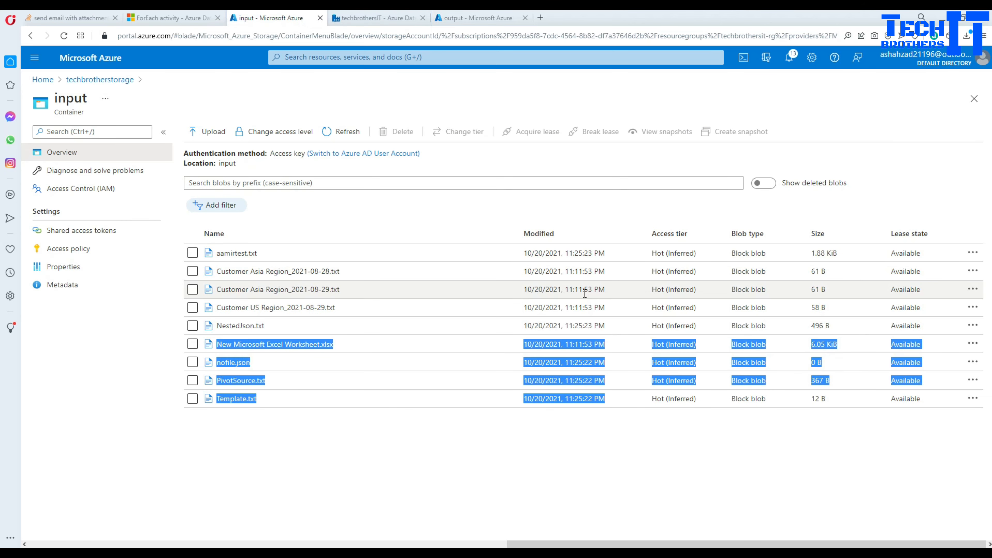
click(537, 210)
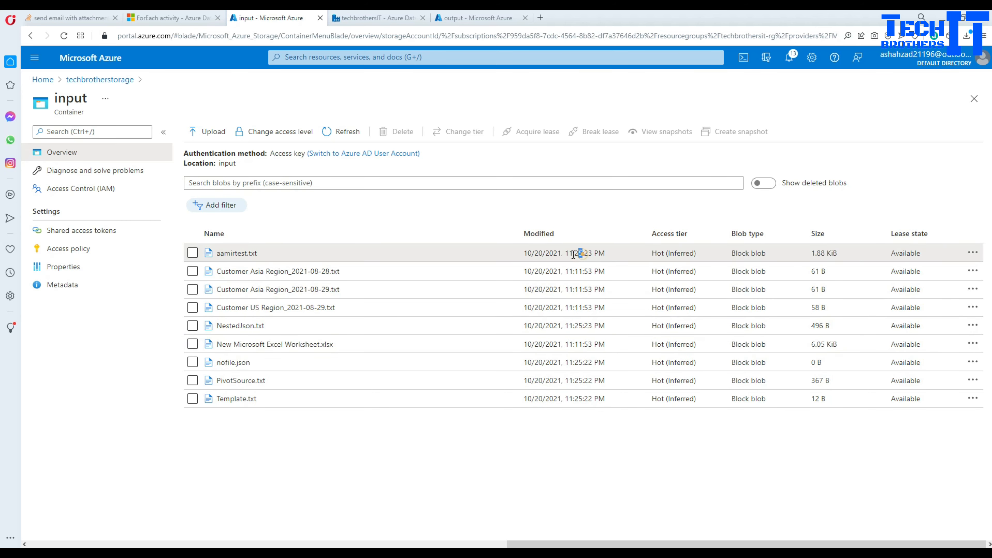
click(404, 206)
click(342, 132)
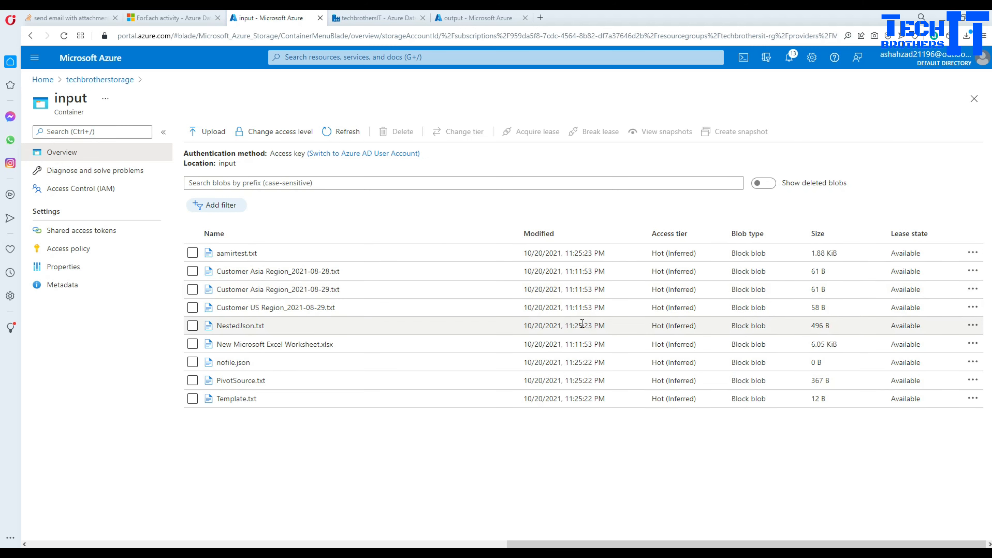
click(581, 361)
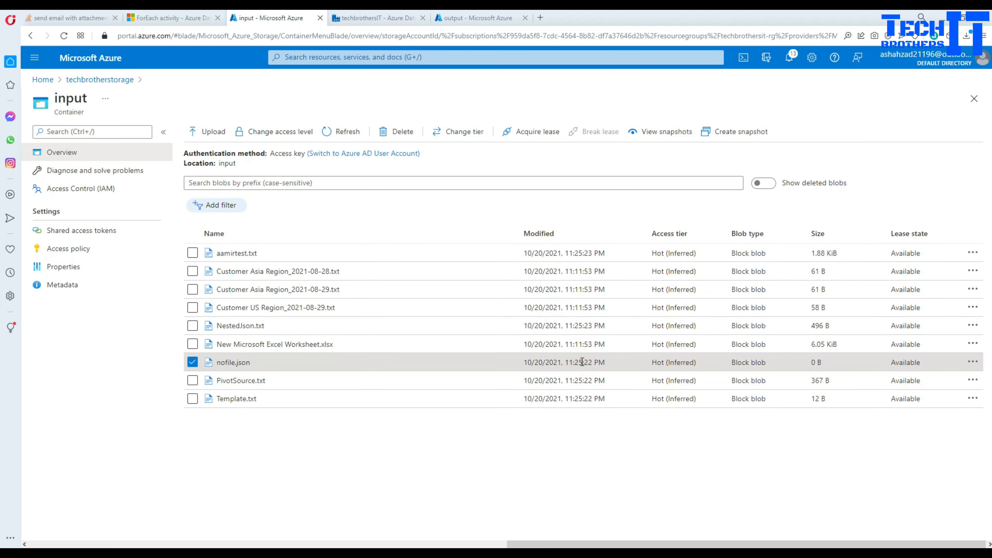
drag(573, 380, 582, 380)
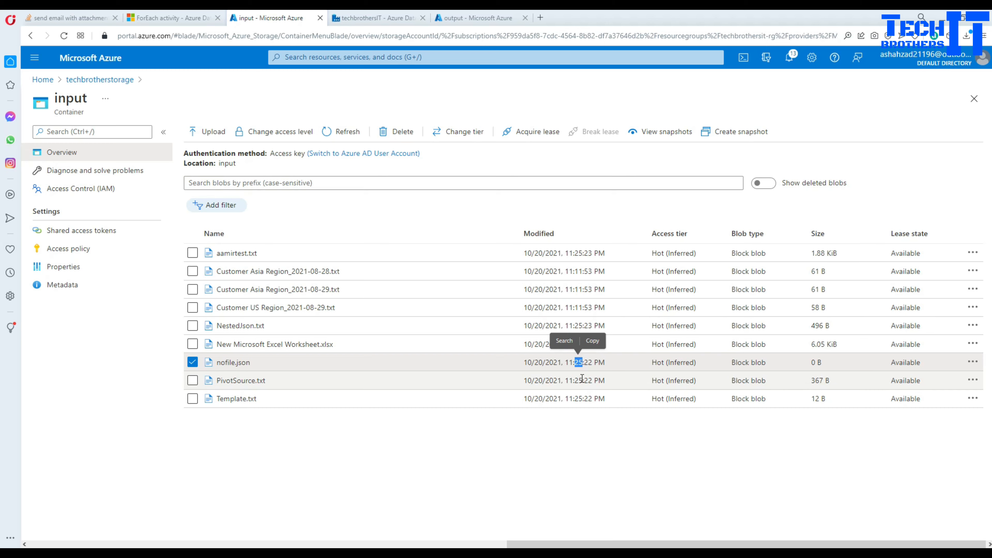
double_click(577, 398)
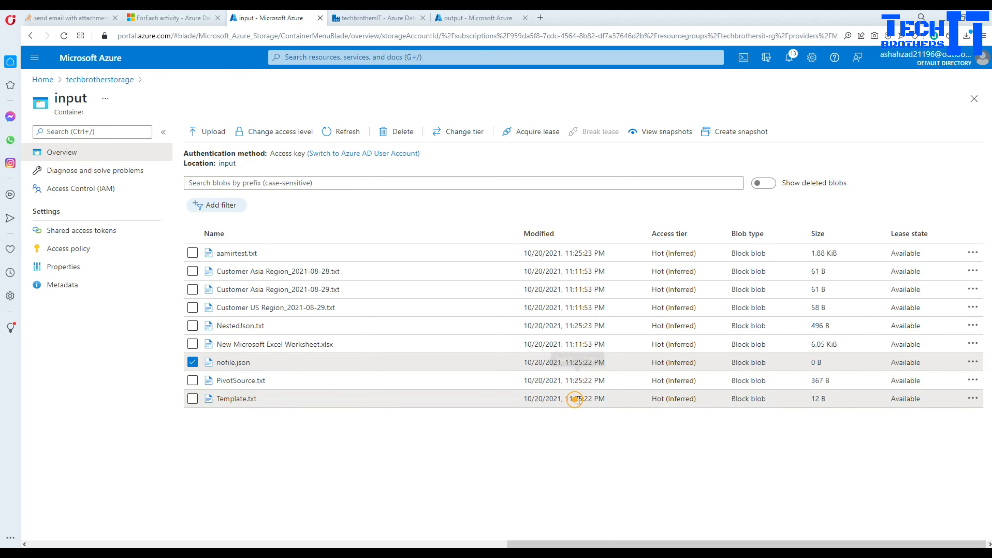
click(582, 437)
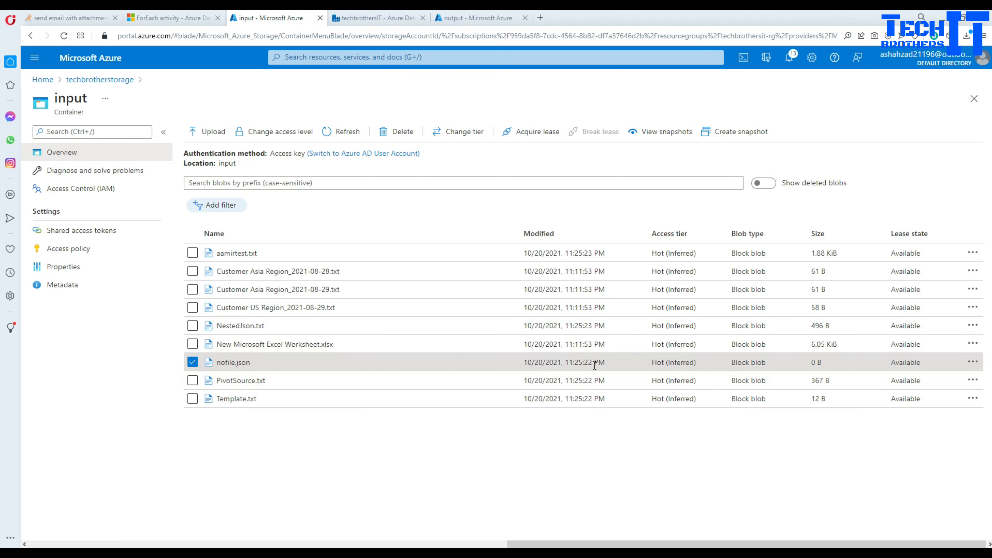
double_click(578, 362)
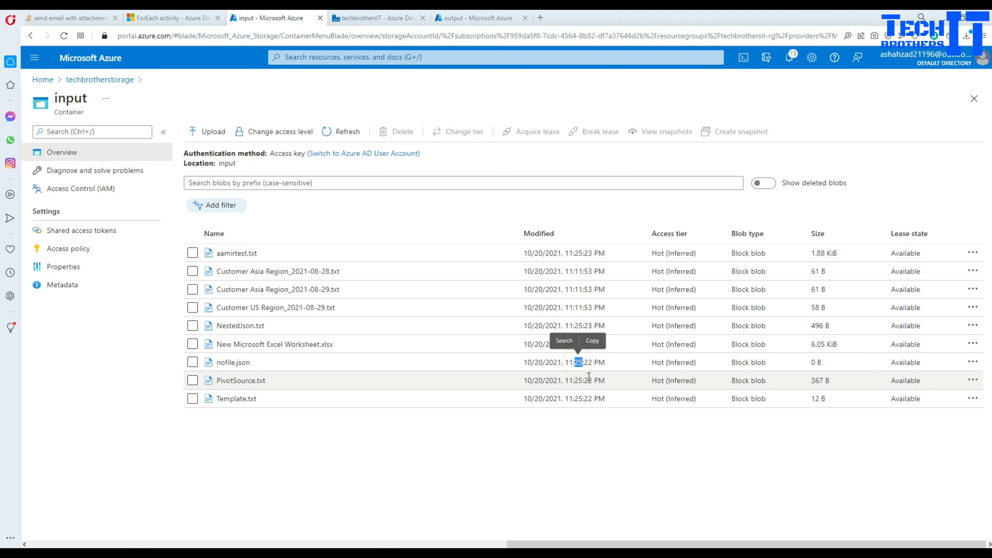
- Open the trigger runs in the techbrothersIT data factory and sort them by trigger time, newest first
click(375, 18)
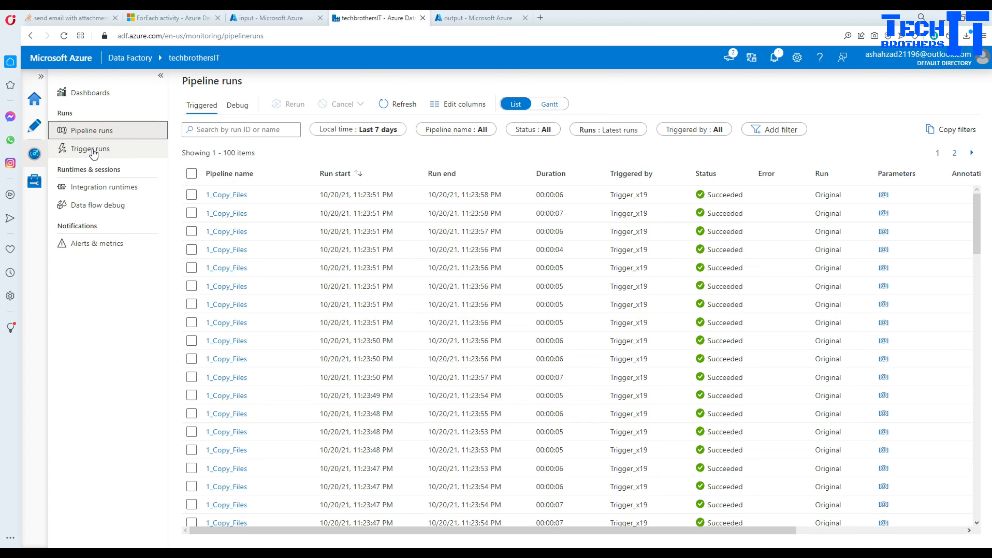
click(93, 150)
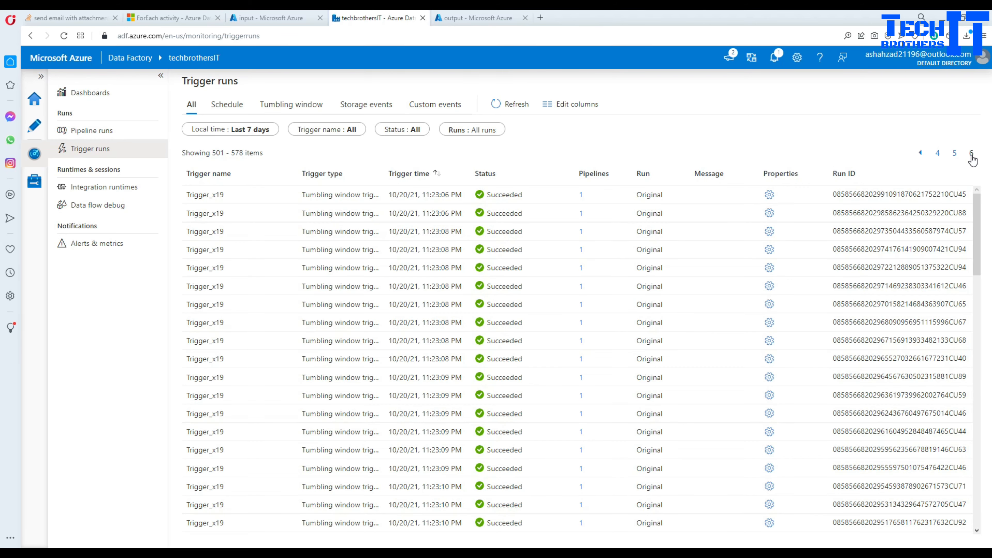
scroll(504, 289, down, 20)
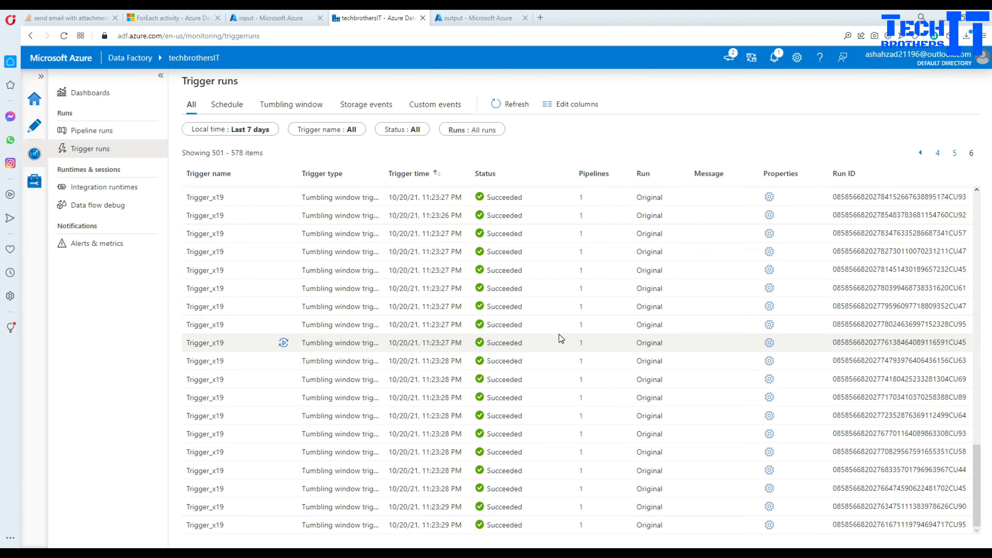
scroll(444, 432, up, 5)
scroll(444, 432, up, 10)
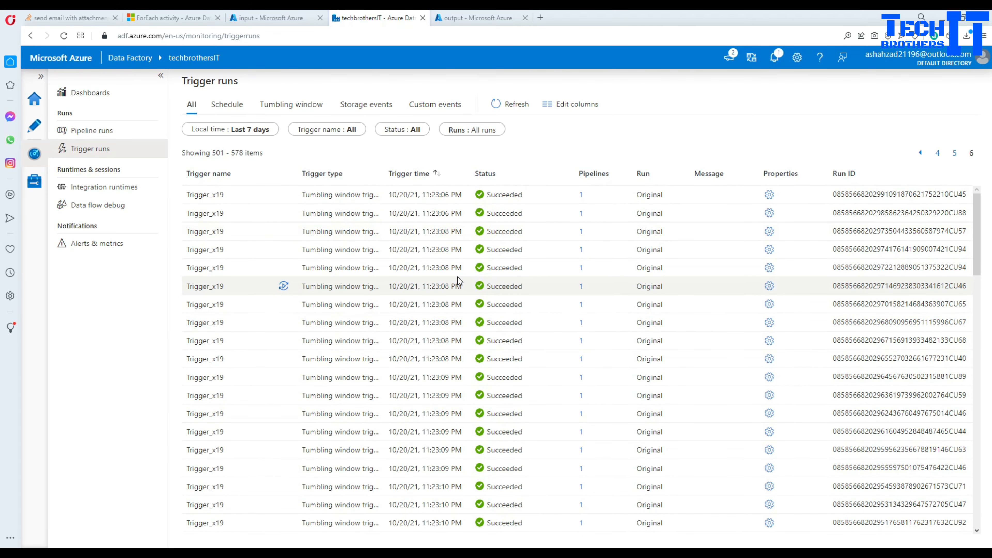
click(921, 153)
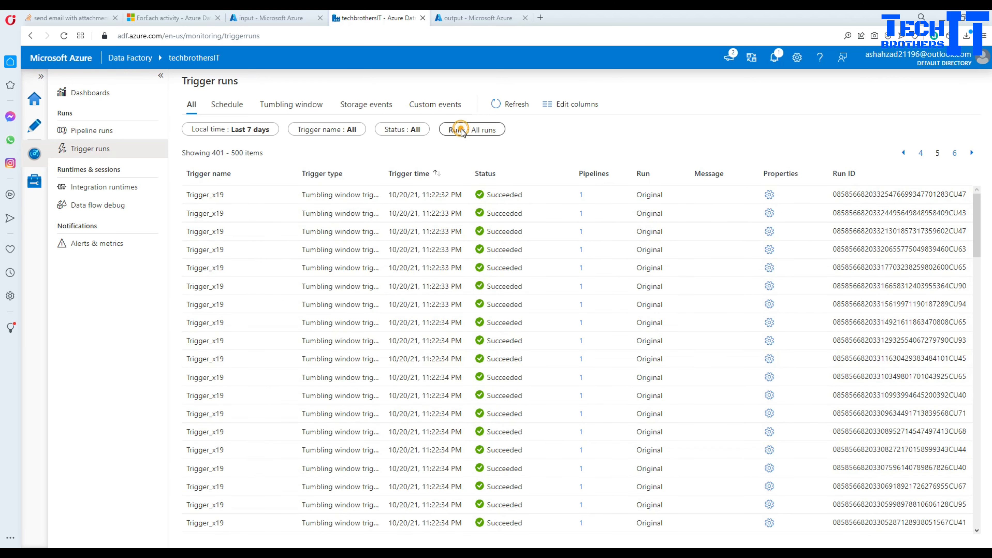
click(409, 176)
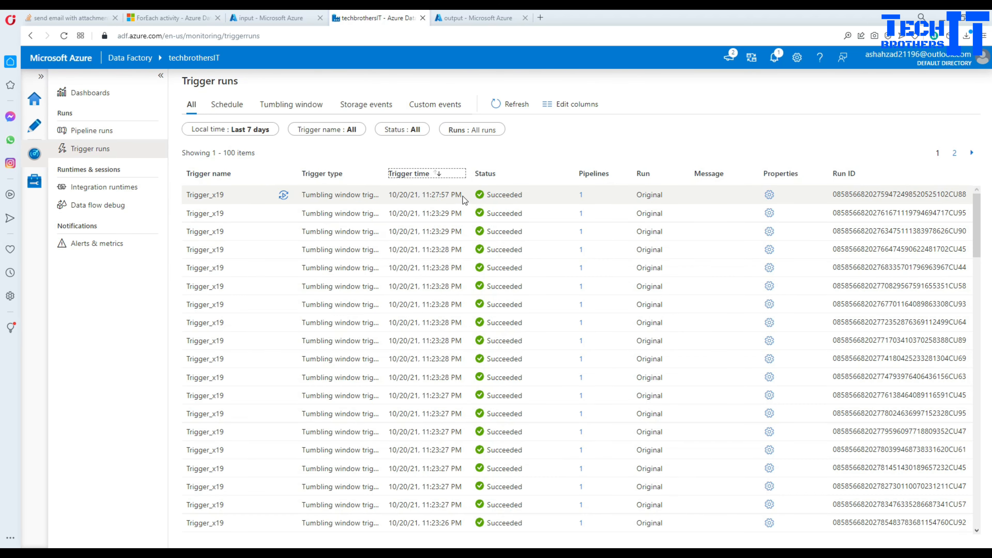
- Compare the trigger times of the two most recent Trigger_x19 runs
double_click(435, 213)
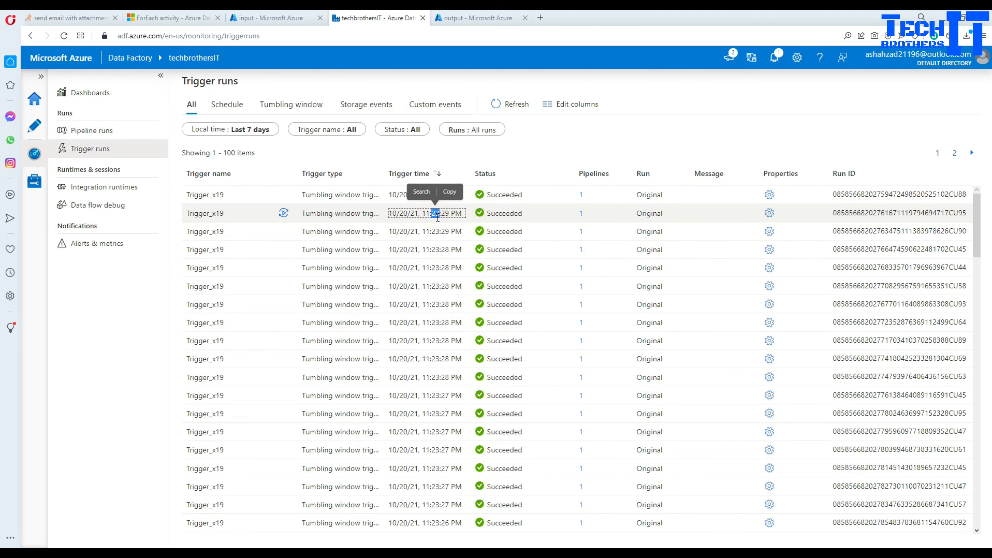
click(438, 214)
double_click(434, 214)
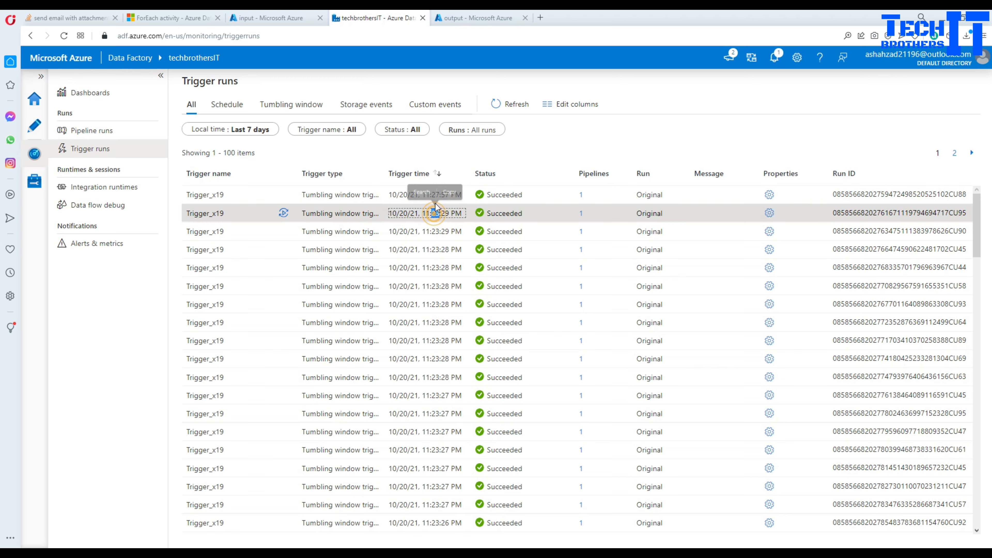
click(500, 152)
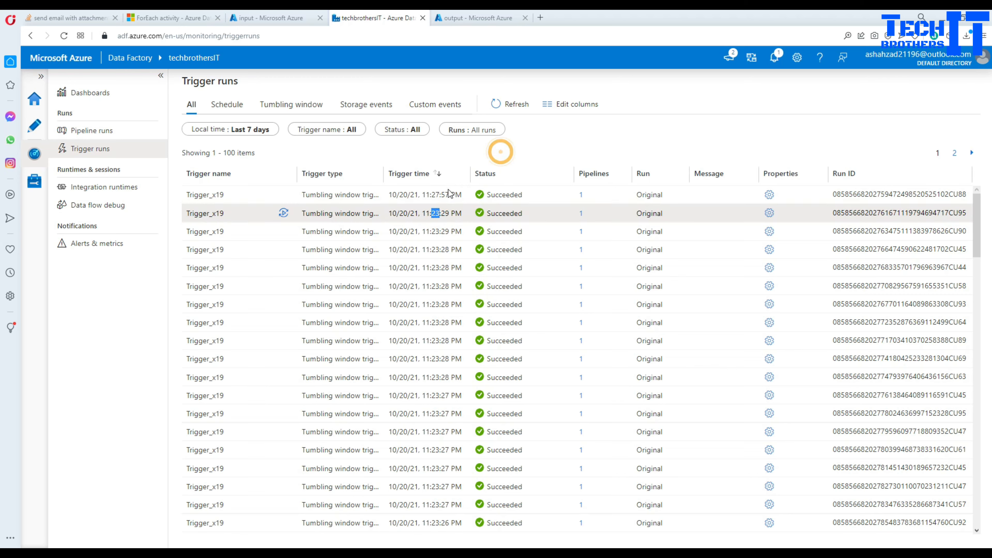
double_click(435, 194)
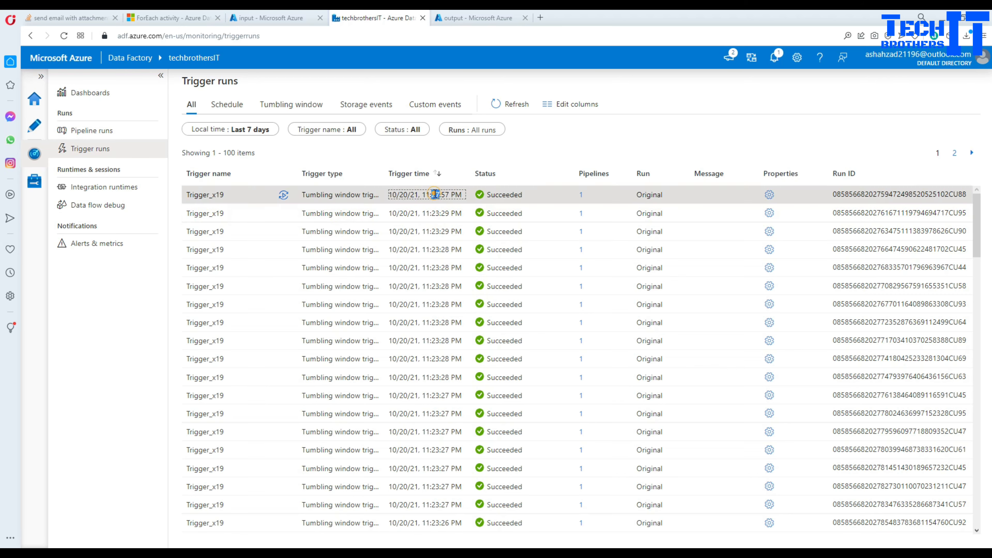
double_click(436, 213)
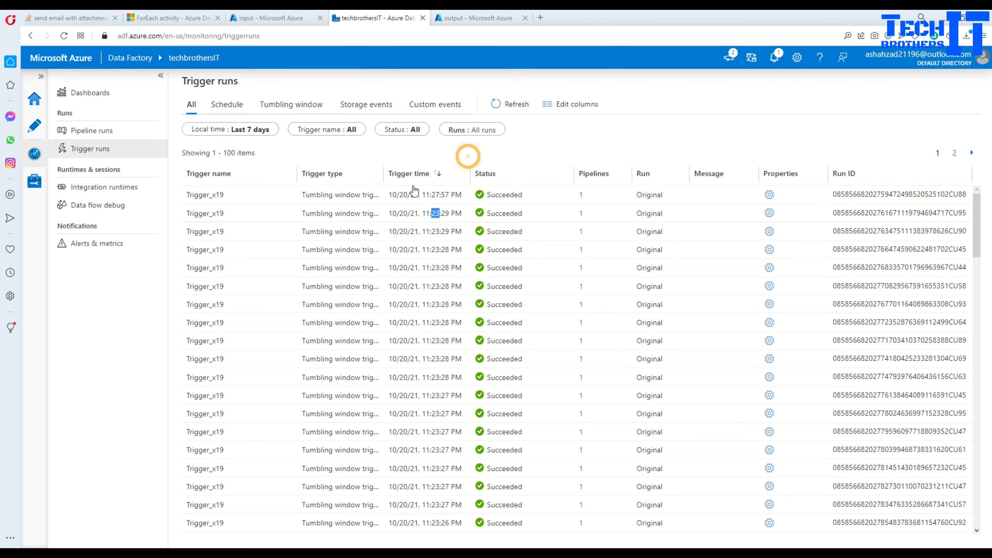
- Refresh the output container and check the modified time of aamirtest.txt
click(476, 21)
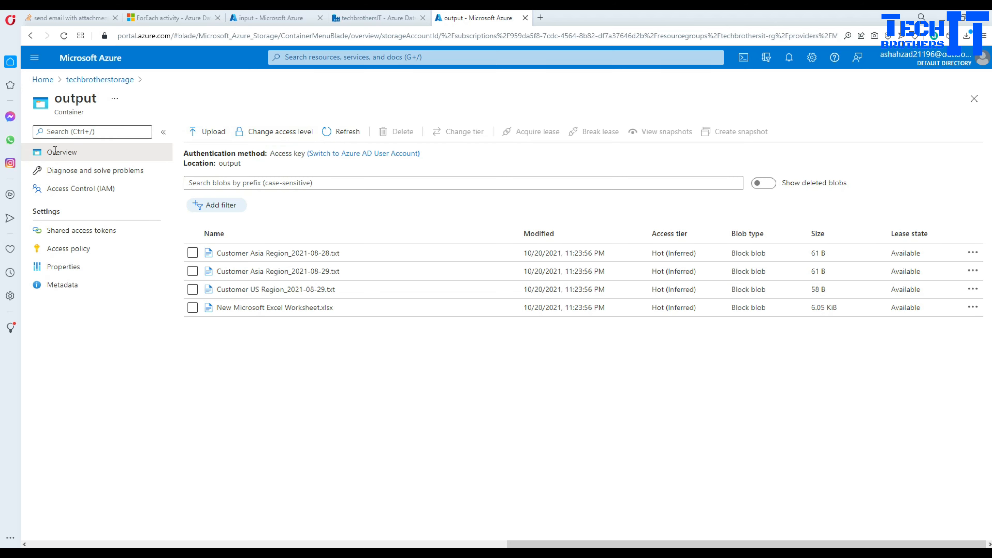
click(347, 131)
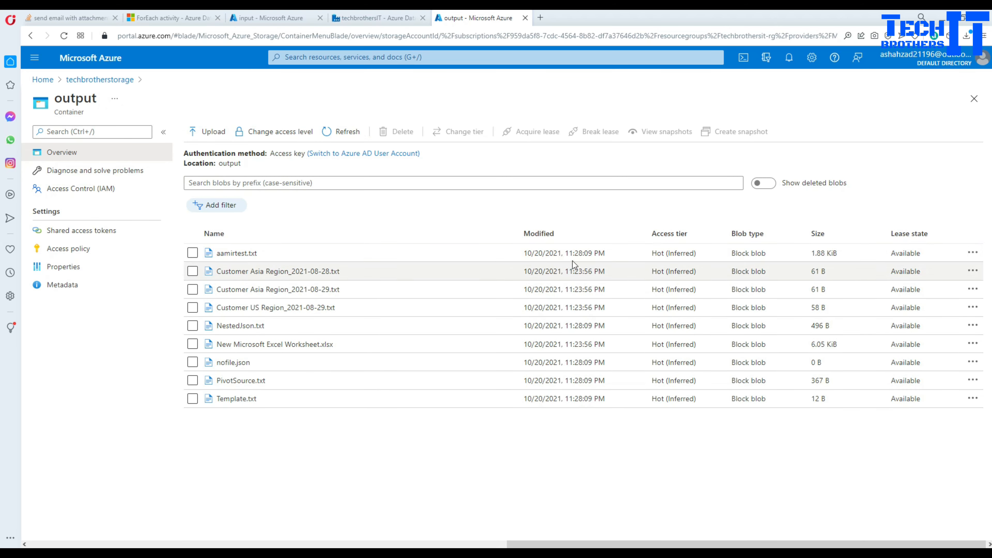
double_click(578, 253)
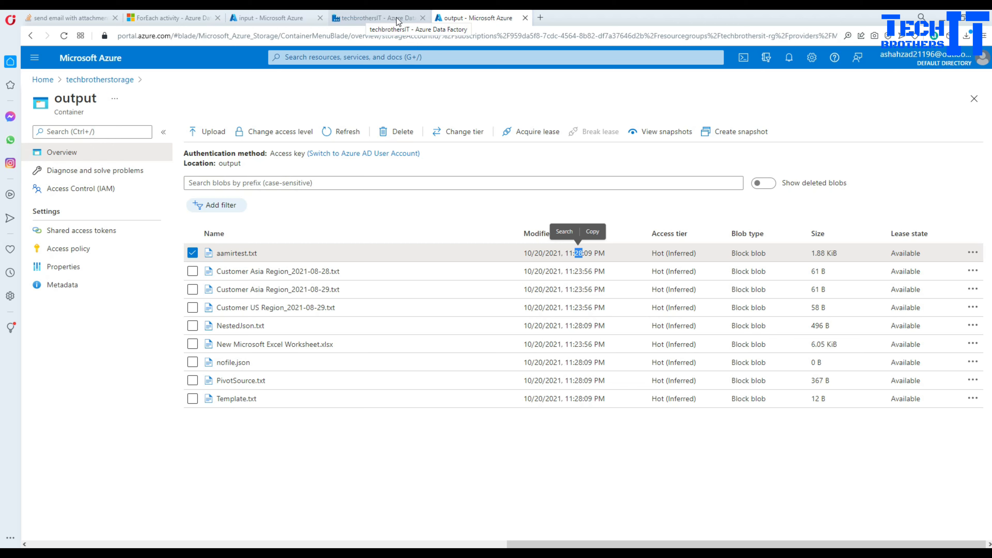
click(309, 445)
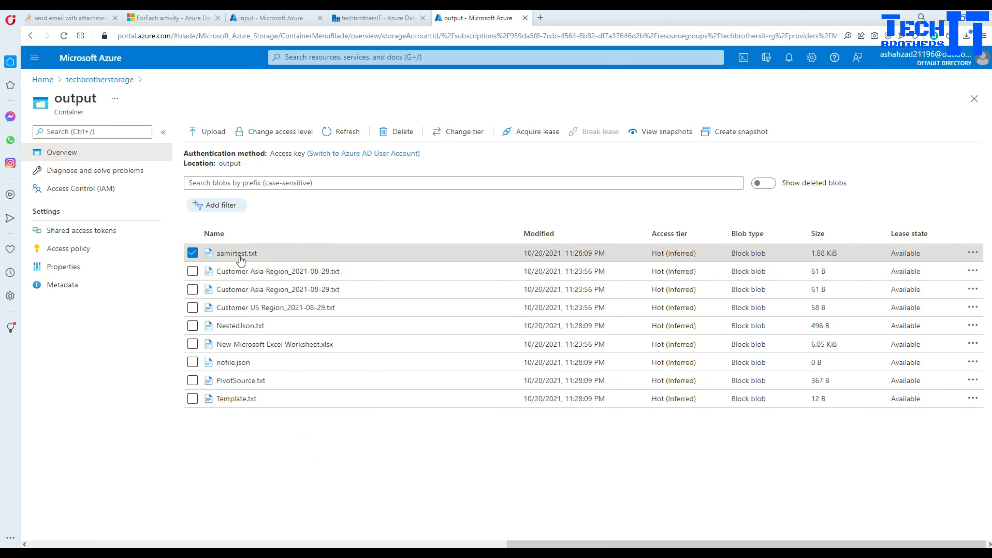
- Delete all the files in the output container, without also deleting blob snapshots
click(191, 399)
click(192, 381)
click(192, 362)
click(193, 344)
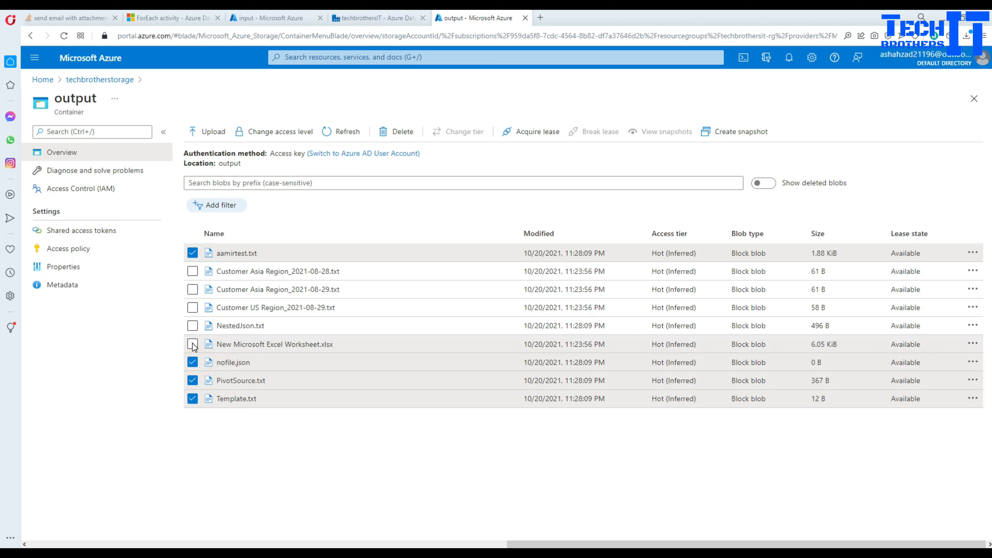
click(193, 325)
click(192, 307)
click(192, 289)
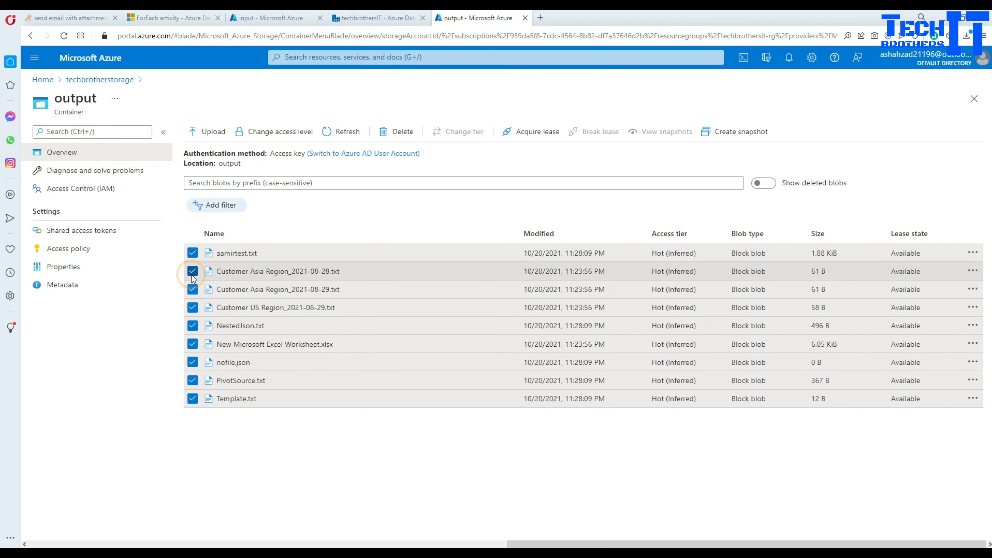
click(191, 272)
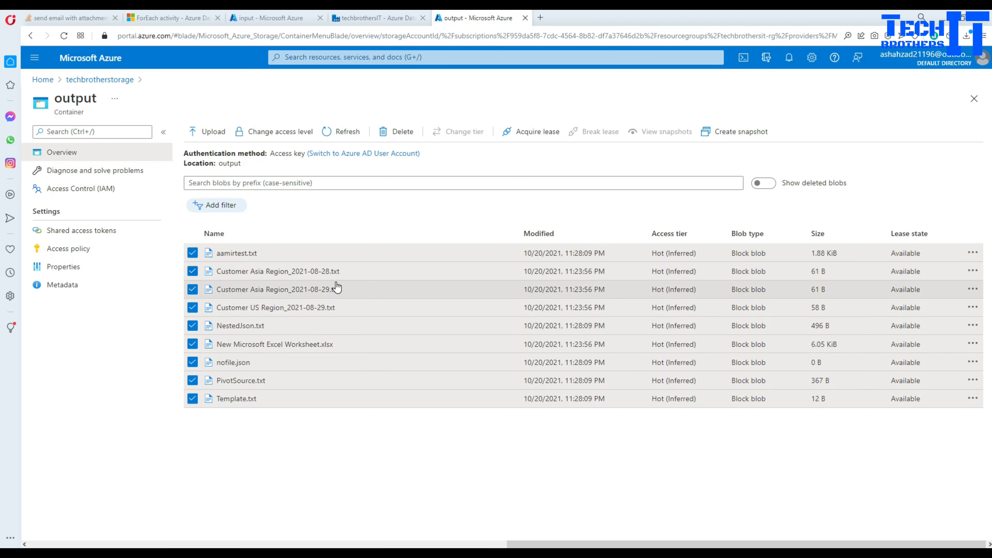
click(393, 135)
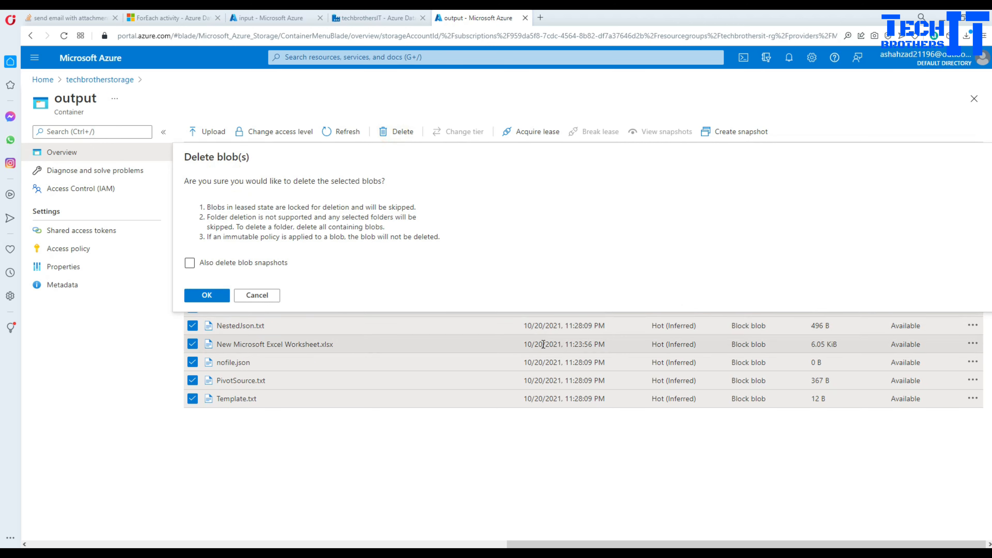
click(219, 296)
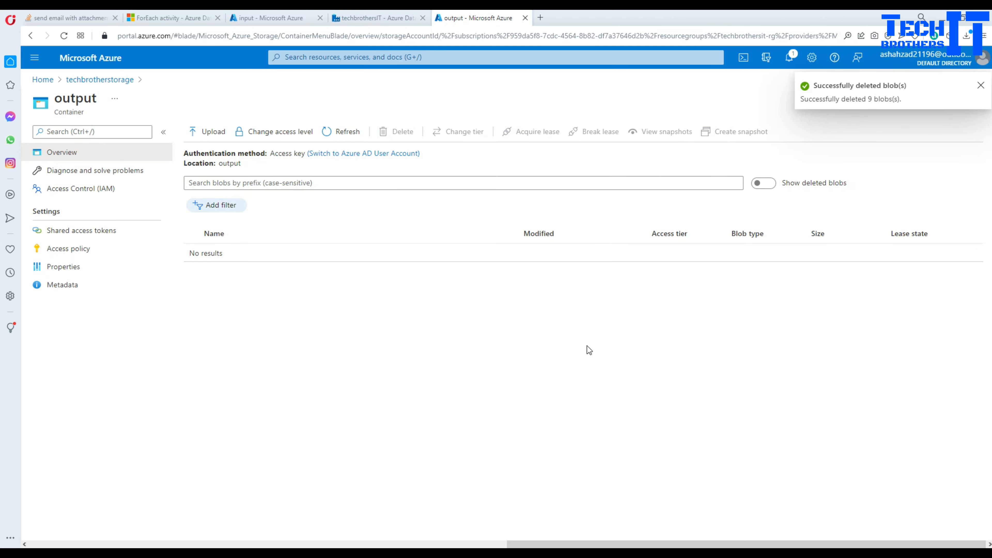
- Compare the two latest Trigger_x19 run times in the data factory with the modified times of the input container's files
click(360, 17)
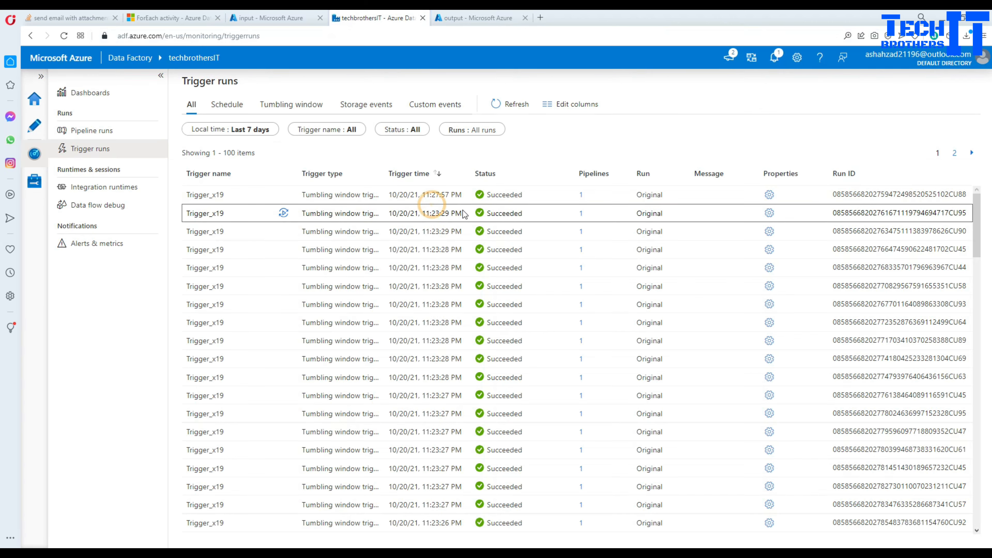
mouse_move(466, 214)
mouse_down()
mouse_move(425, 213)
mouse_move(424, 195)
mouse_move(426, 214)
mouse_move(461, 212)
mouse_move(452, 194)
mouse_move(464, 197)
mouse_up()
click(426, 214)
click(456, 192)
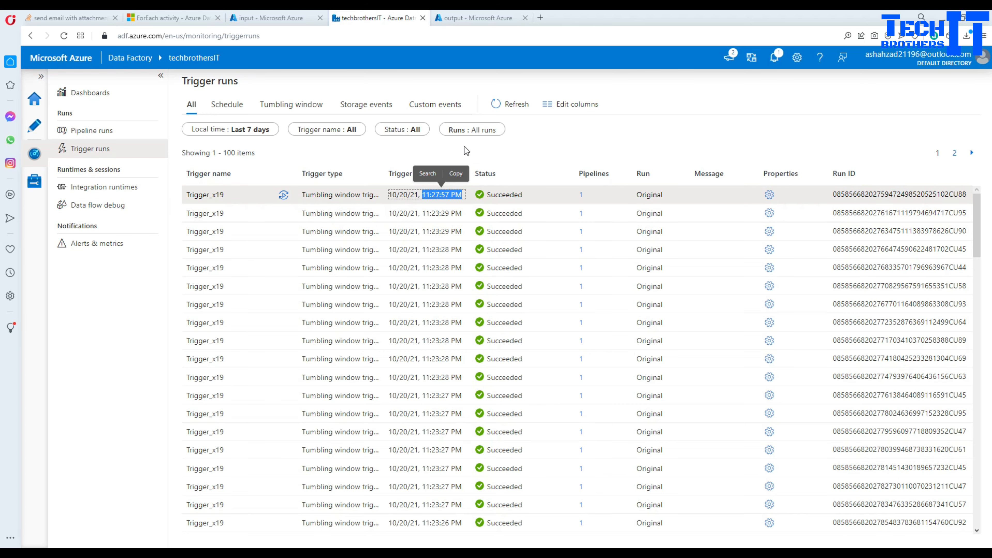
click(294, 20)
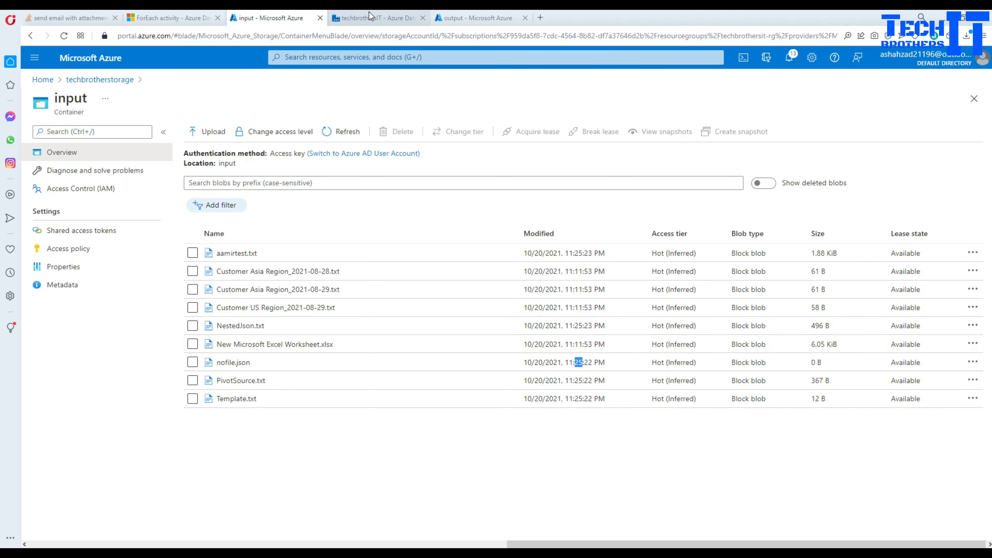
click(372, 17)
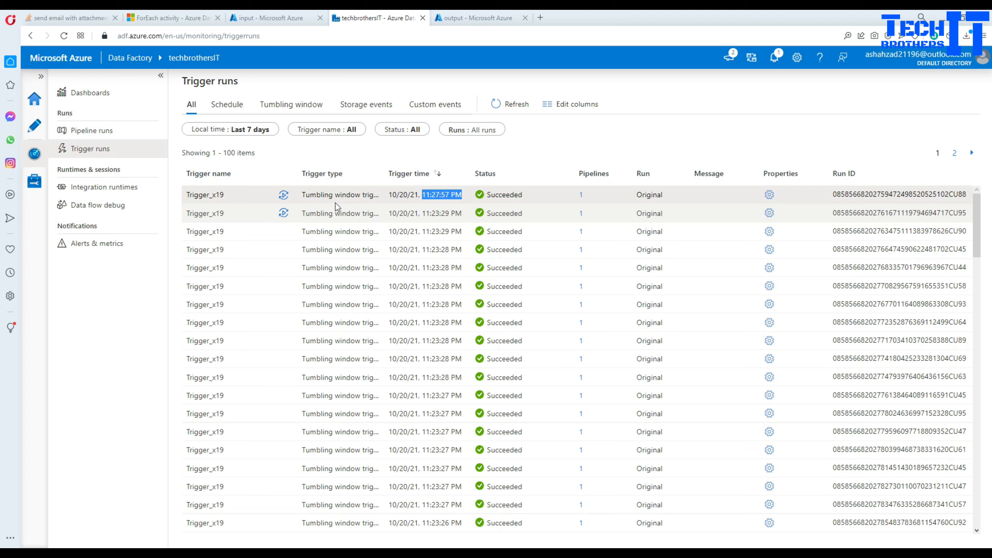
click(287, 20)
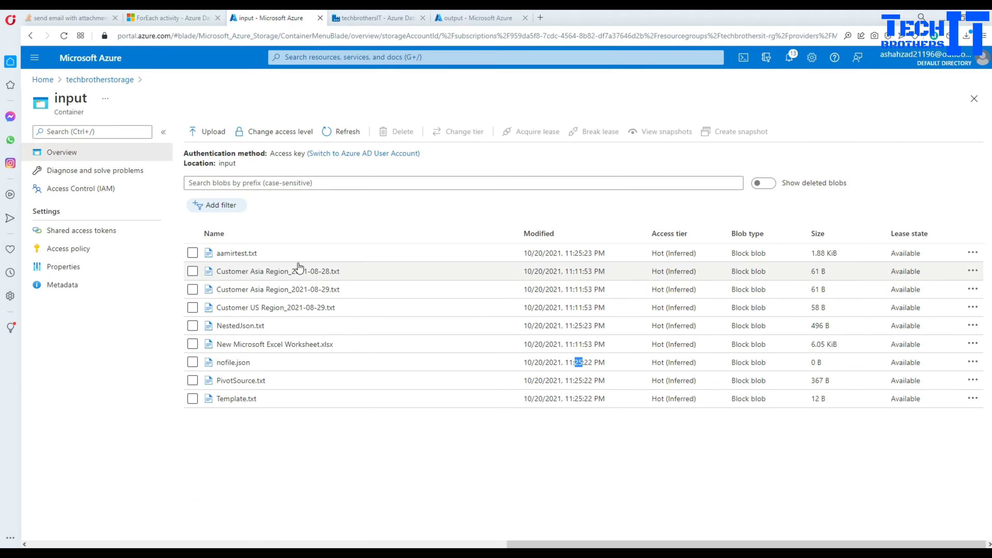
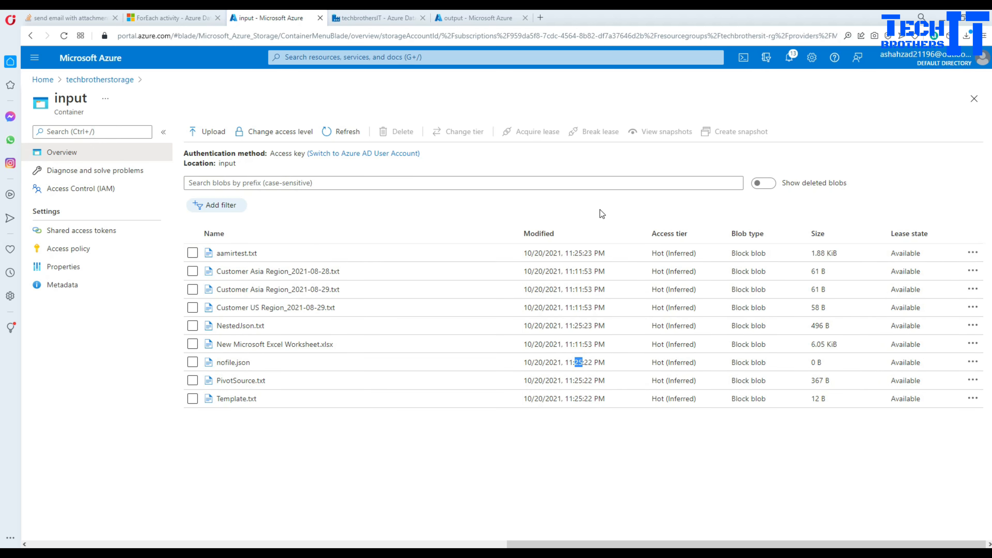
- Check Template.txt's modified time in the input container against the trigger time of the latest Trigger_x19 run
click(594, 430)
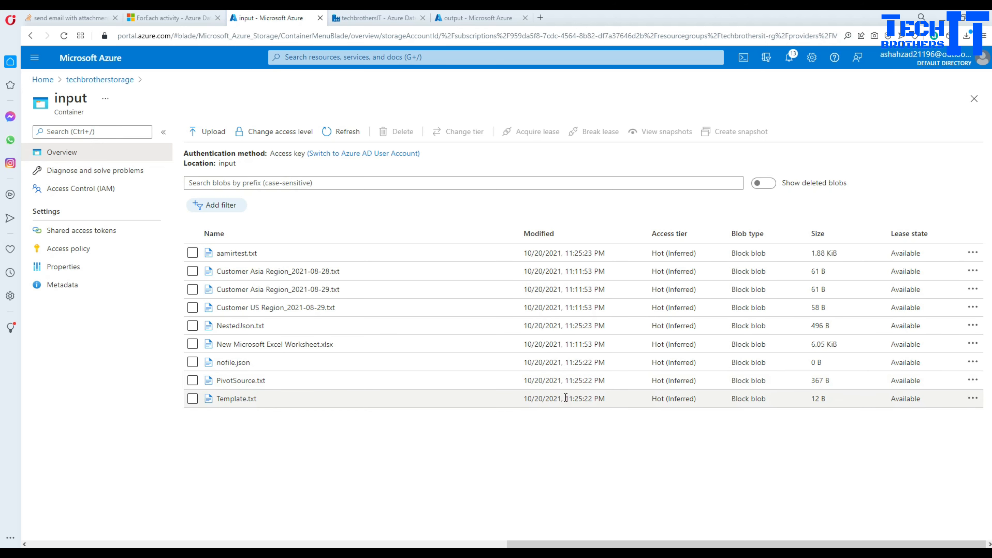
drag(566, 399, 582, 396)
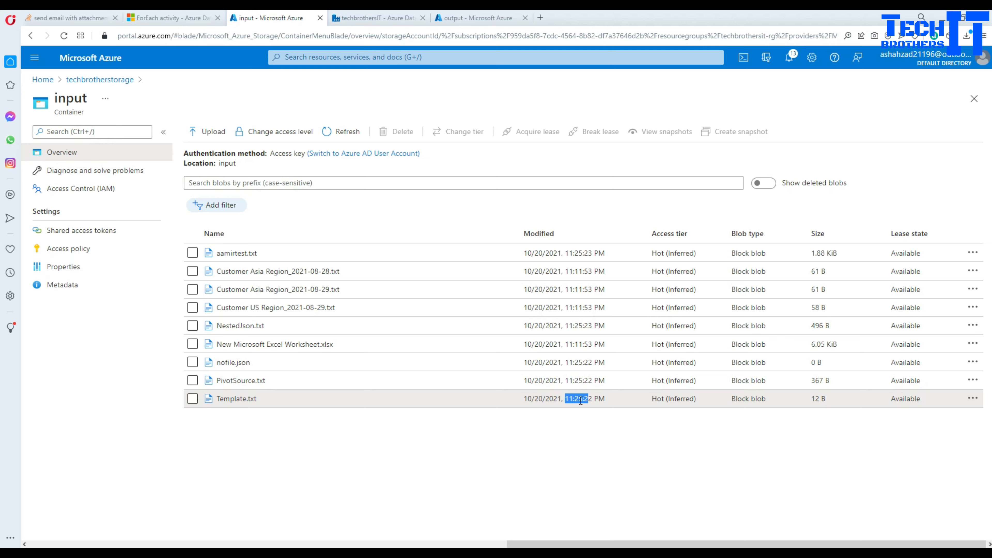
drag(581, 400, 580, 400)
double_click(553, 399)
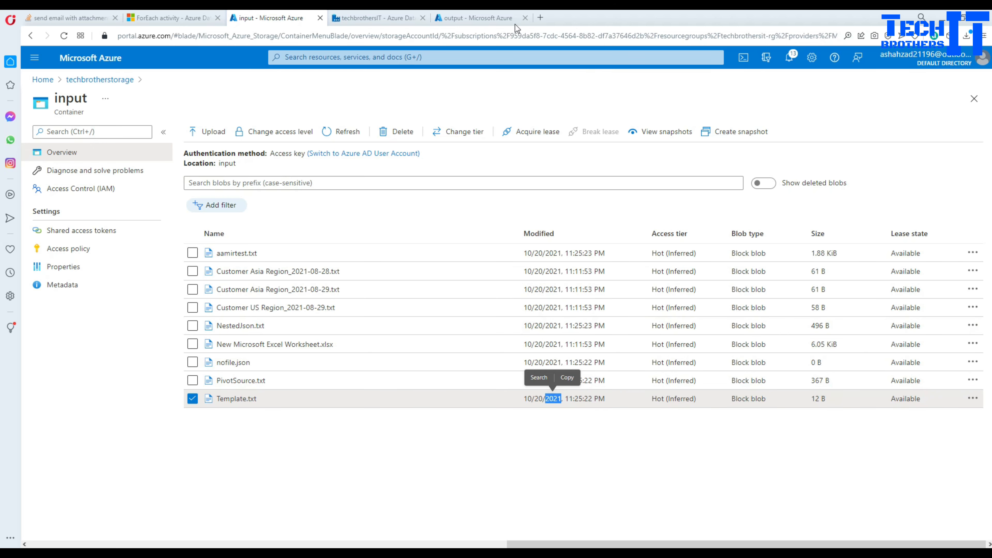
click(553, 503)
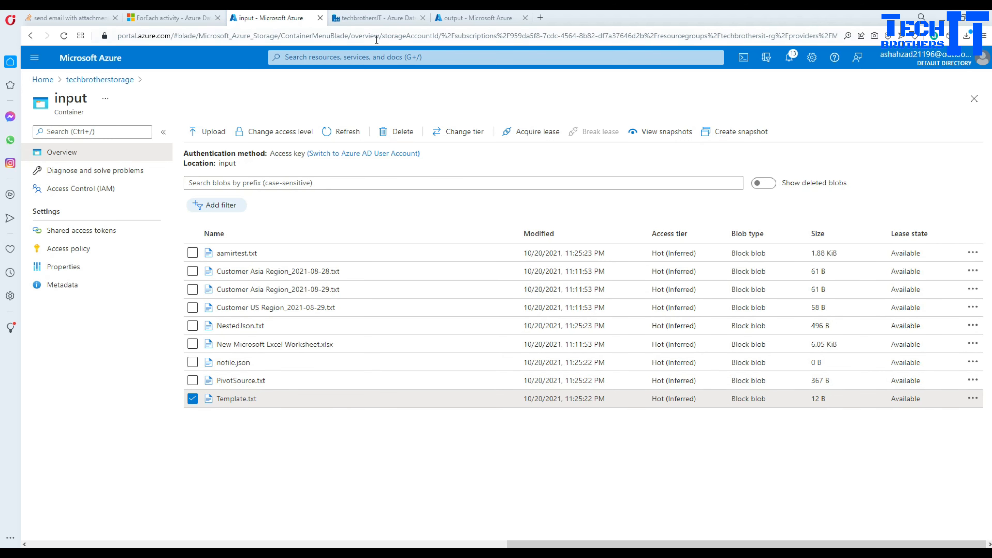
click(375, 18)
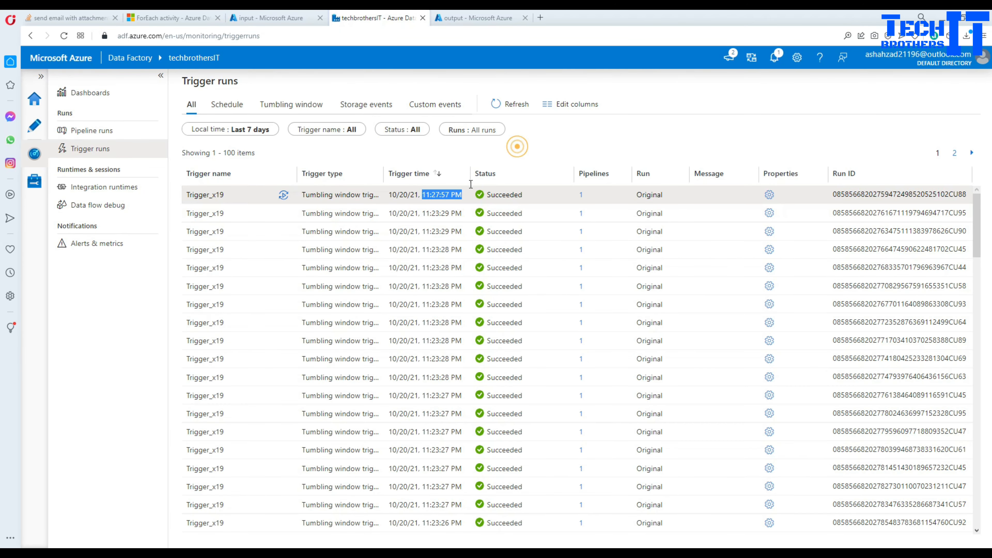
click(439, 194)
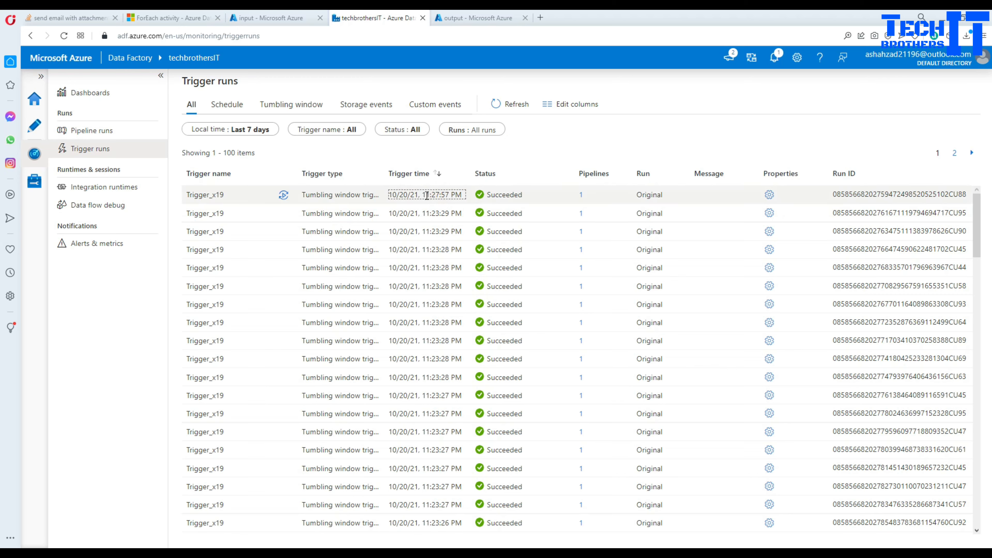
mouse_move(424, 194)
mouse_down()
mouse_move(449, 192)
mouse_move(463, 213)
mouse_move(422, 212)
mouse_move(437, 194)
mouse_move(421, 195)
mouse_up()
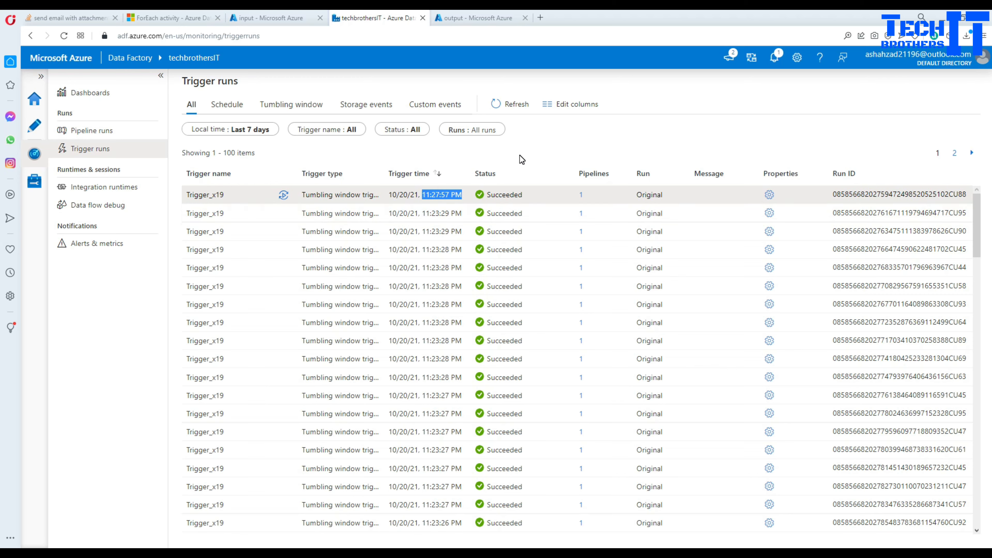
- Refresh the trigger runs and check the trigger time of the newest Trigger_x19 run
click(463, 155)
click(501, 109)
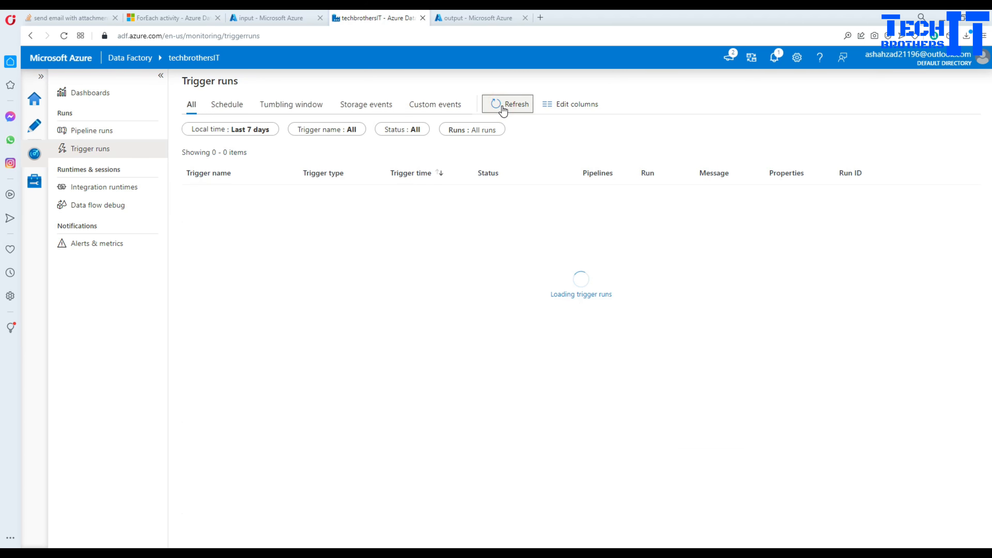
click(508, 104)
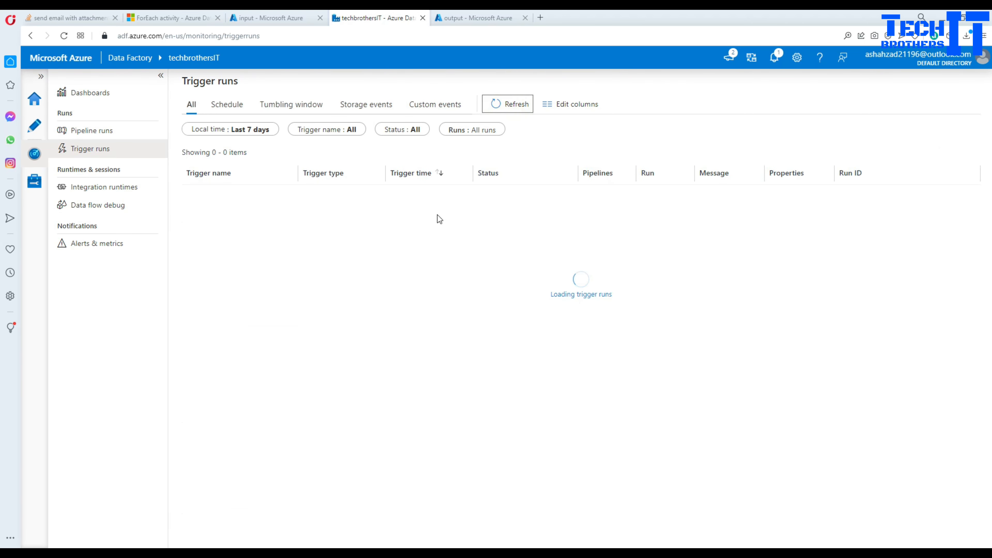
double_click(435, 194)
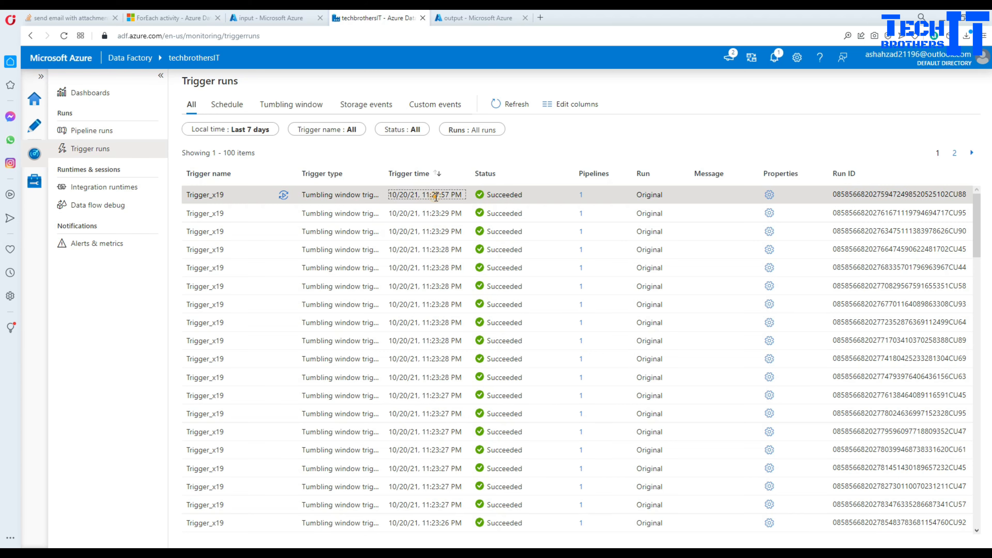
- Look over the input container's files, and refresh the output container to check for copied files
click(277, 19)
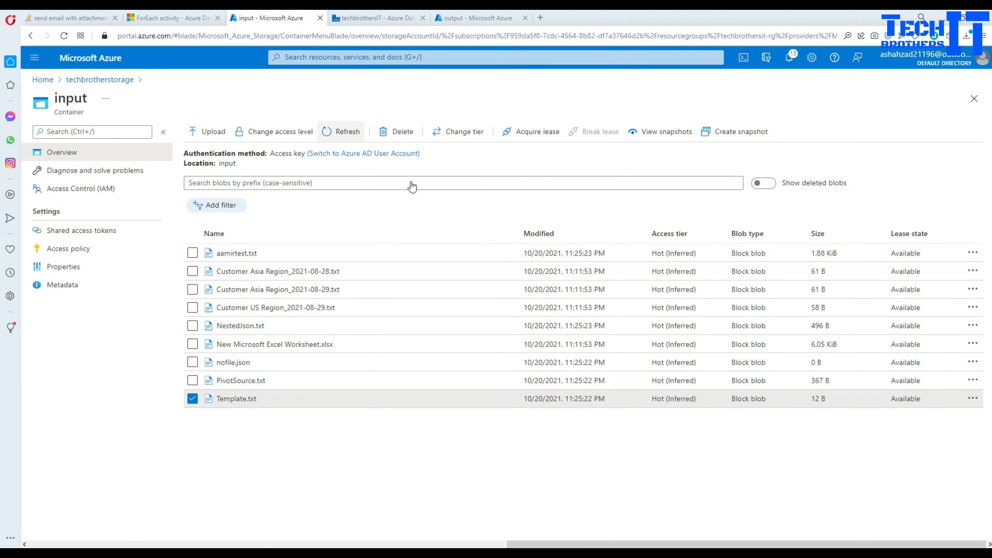
click(494, 20)
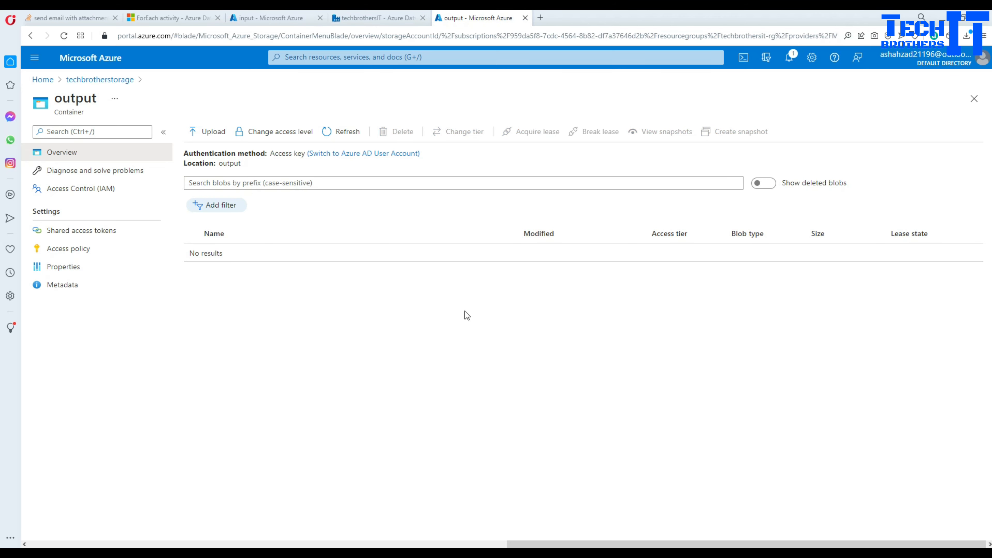
click(352, 136)
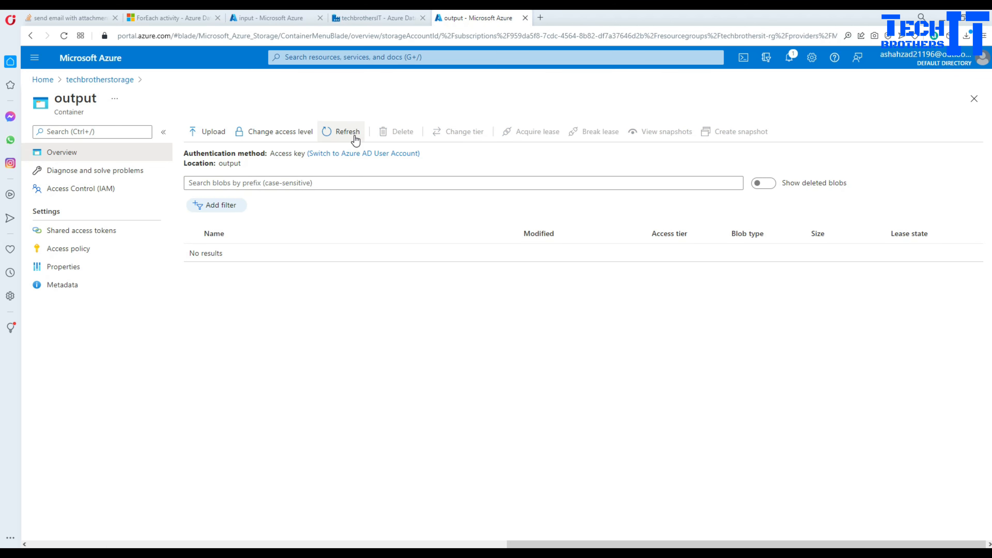
click(354, 138)
- Compare the input files' modified times with the trigger time of the most recent Trigger_x19 run
click(297, 18)
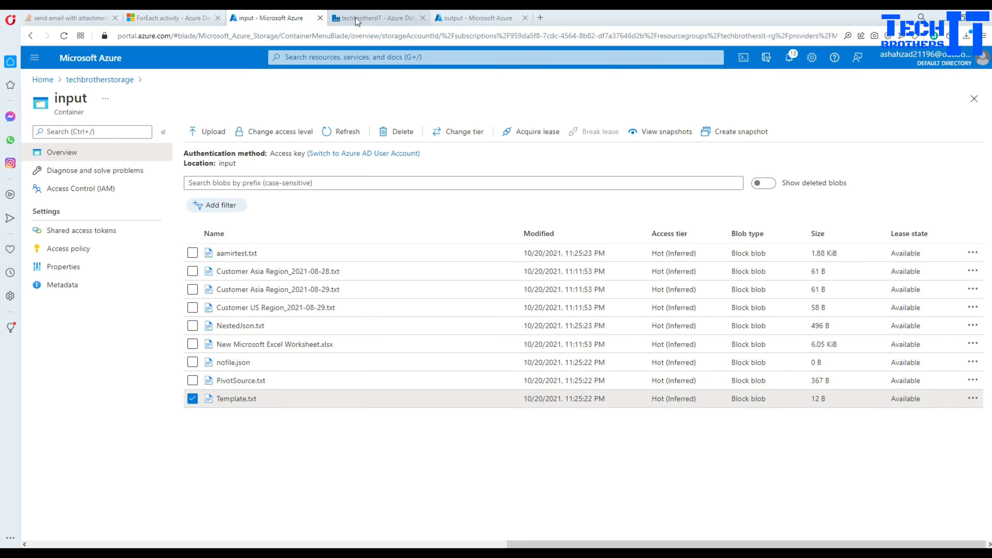
click(367, 20)
mouse_move(421, 213)
mouse_down()
mouse_move(462, 213)
mouse_move(434, 194)
mouse_move(460, 194)
mouse_up()
click(475, 155)
click(269, 17)
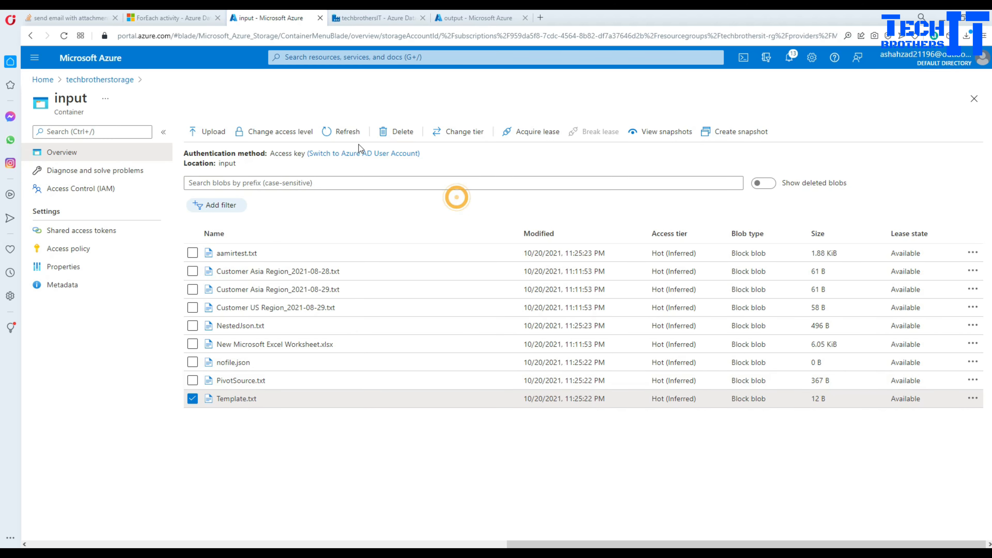
click(387, 18)
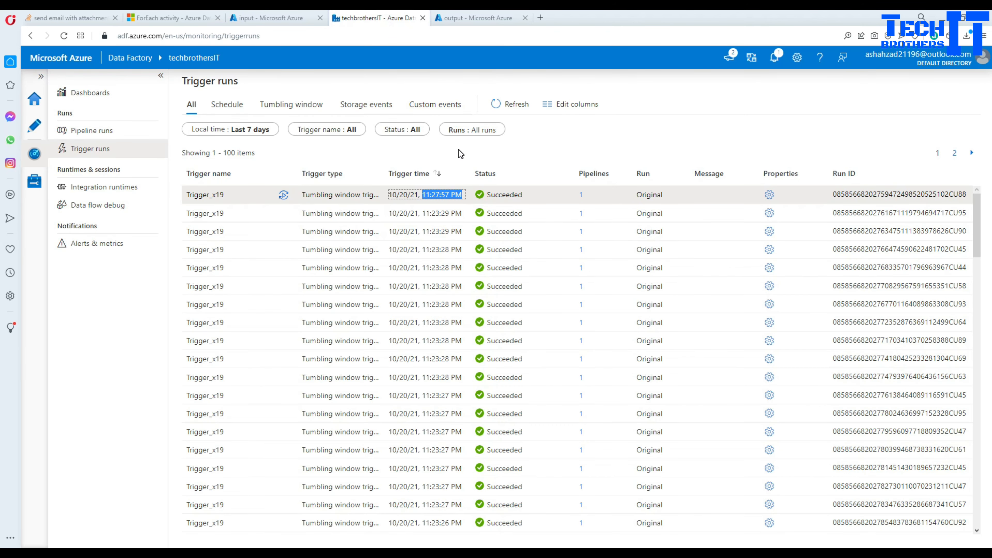
- Refresh the trigger runs until a new Trigger_x19 run is listed, and compare its trigger time with the previous run's
click(516, 106)
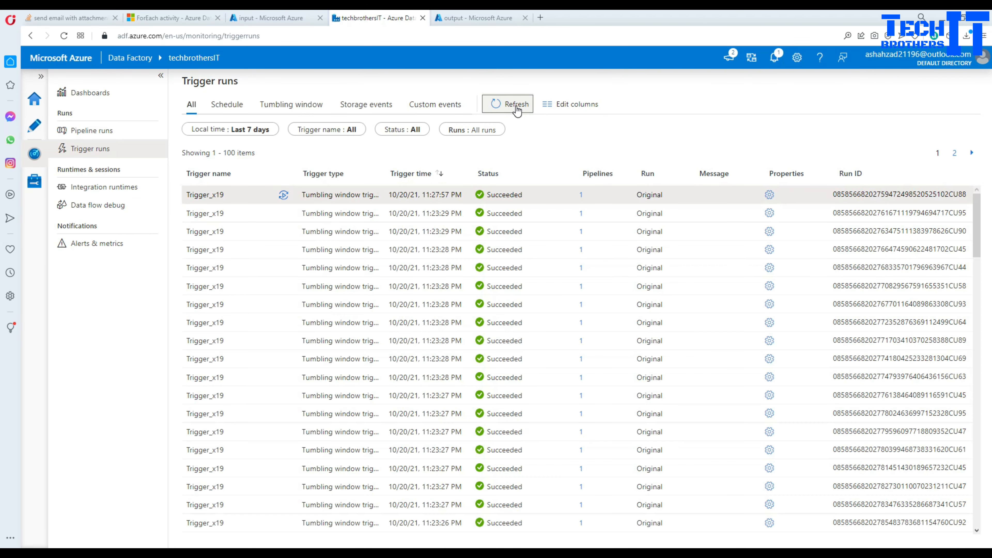
click(516, 104)
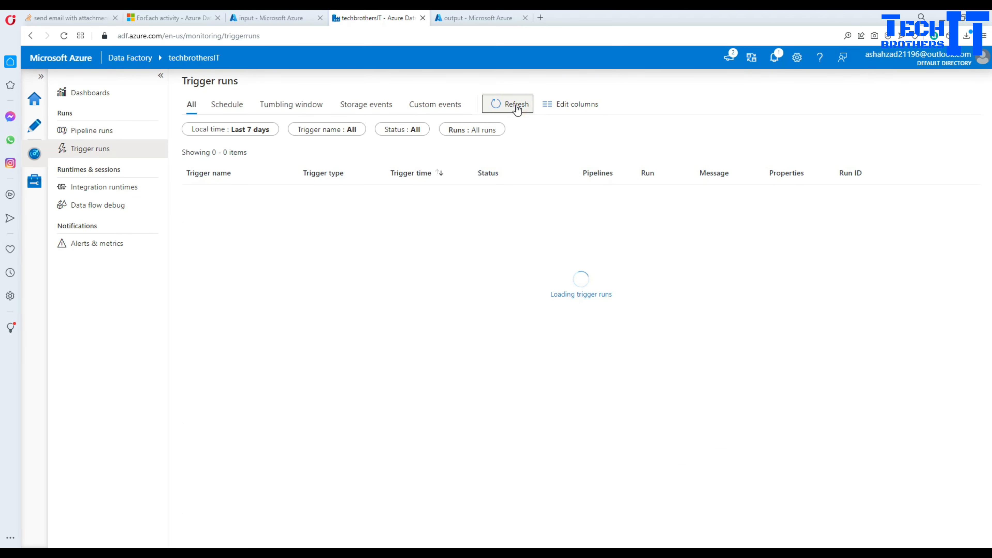
click(515, 105)
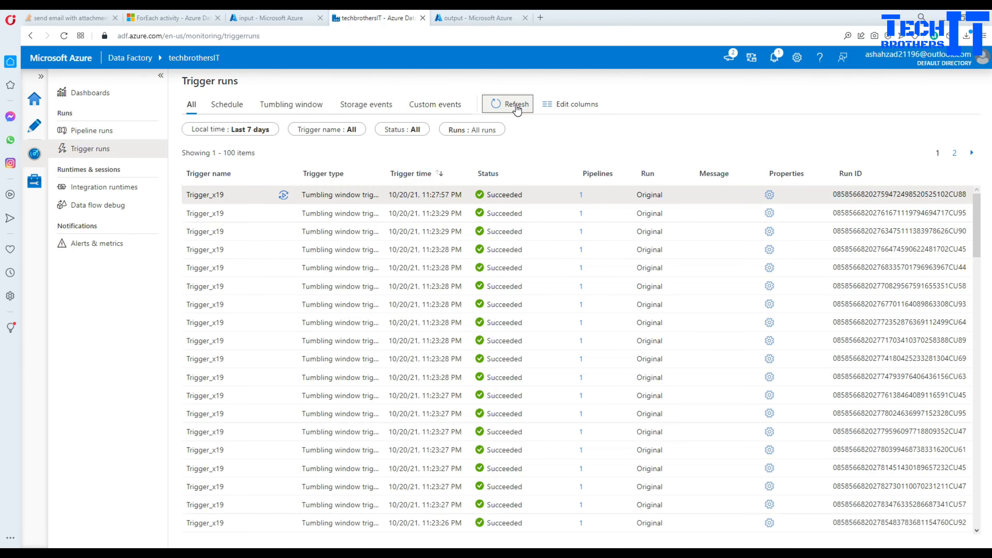
click(516, 105)
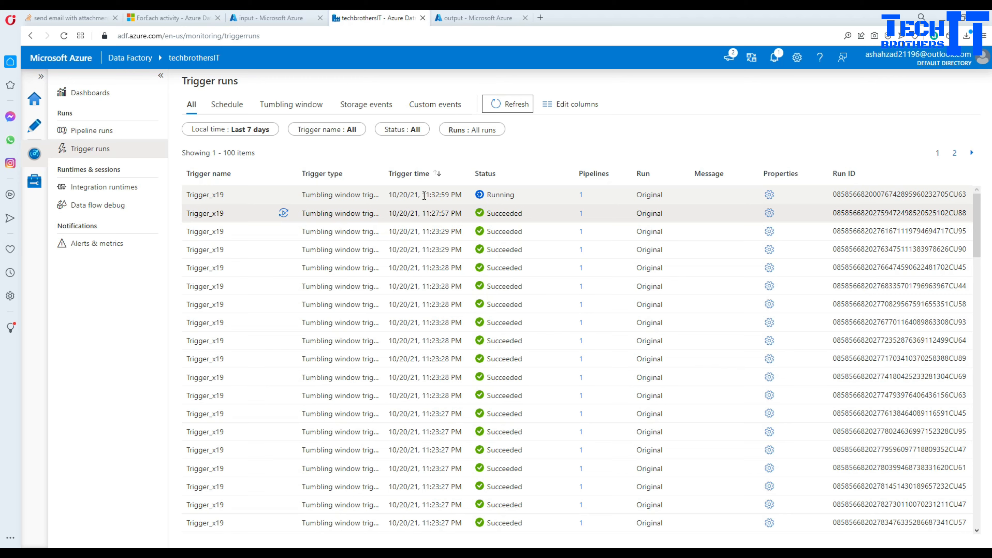
drag(423, 195, 465, 213)
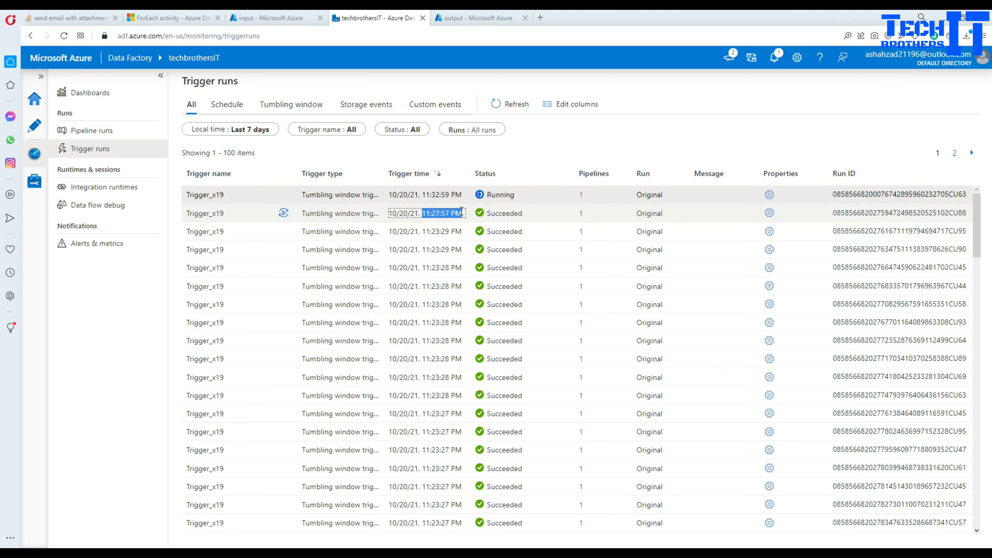
click(479, 152)
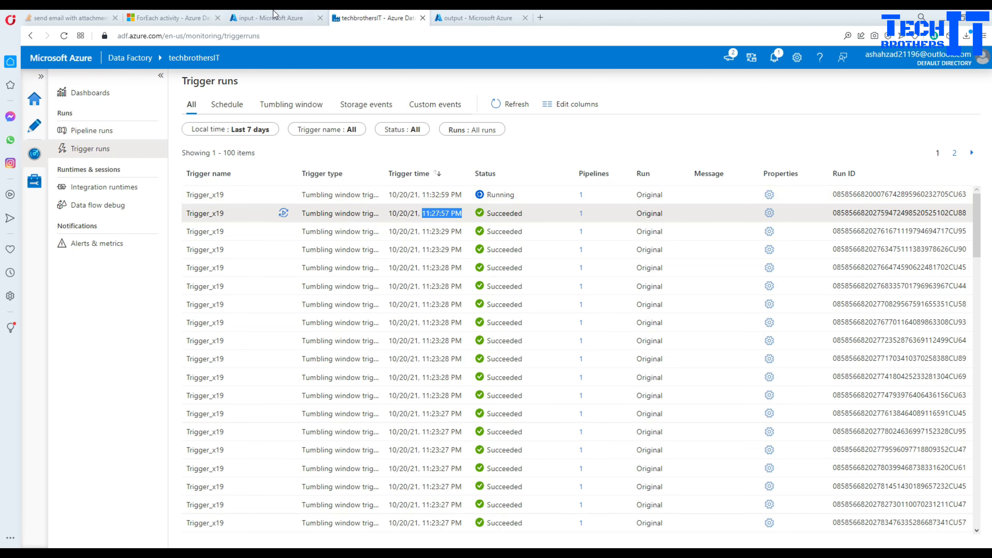
- Review the modified times in the input container, and refresh the output container to see whether the new run copied anything
click(279, 21)
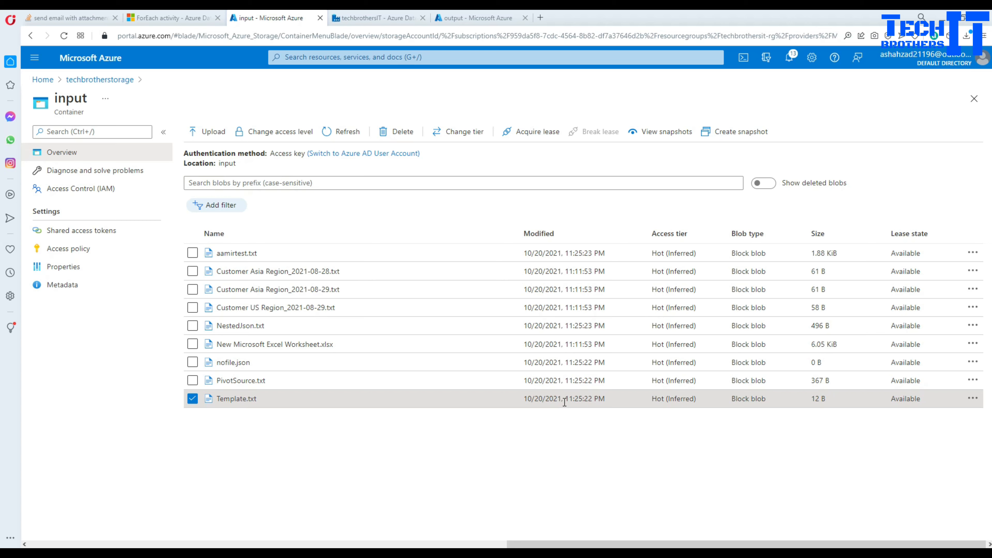
click(457, 19)
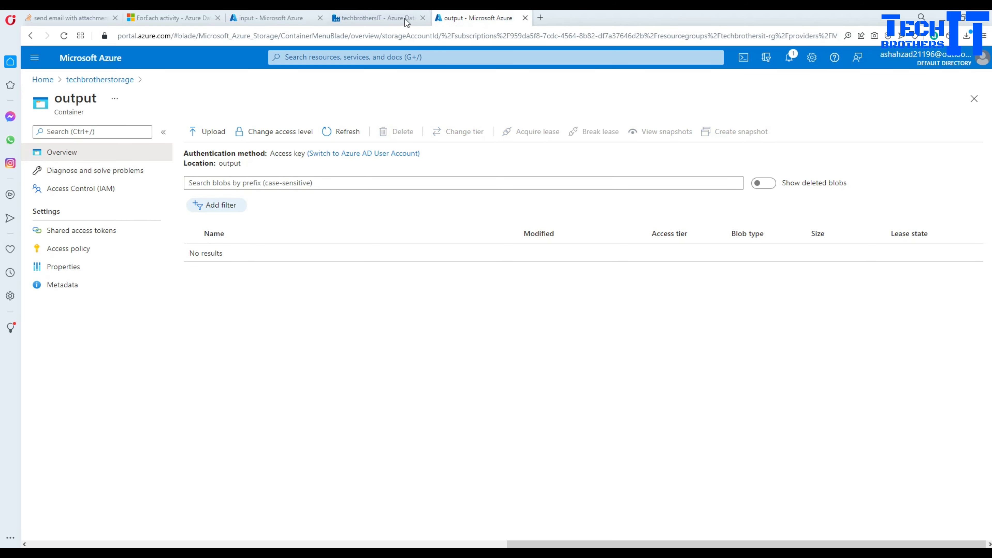
click(348, 133)
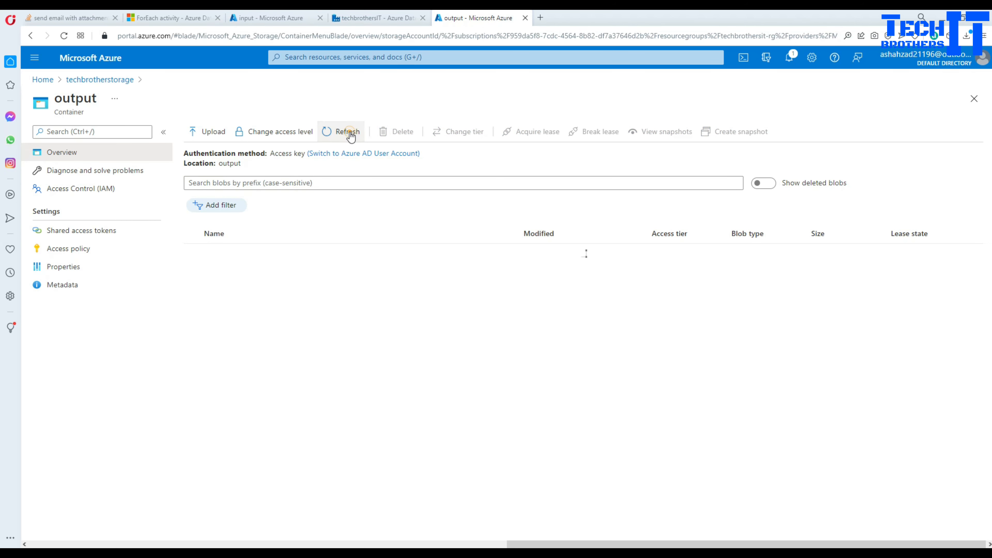
- Refresh the trigger runs in the data factory and check the newest Trigger_x19 run's status and trigger time
click(382, 18)
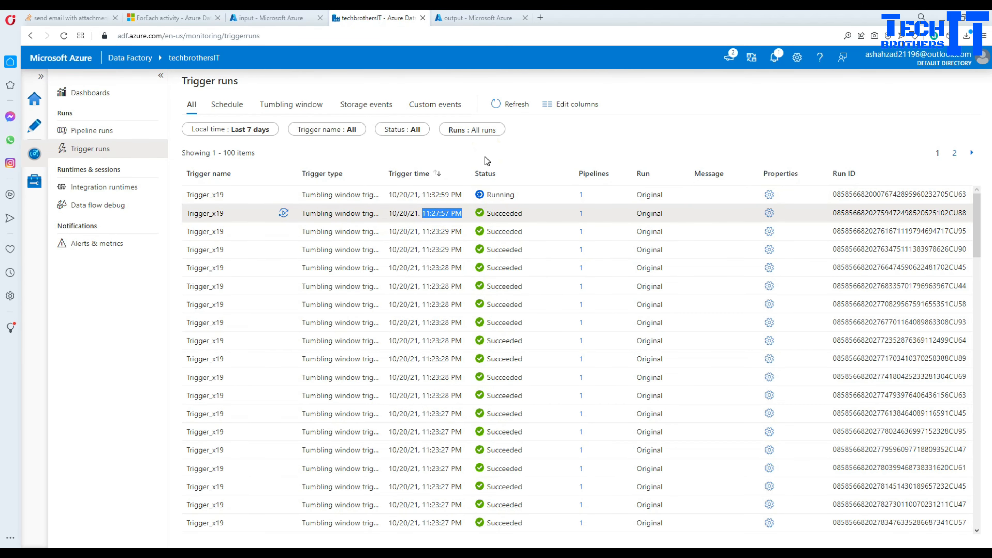
click(522, 111)
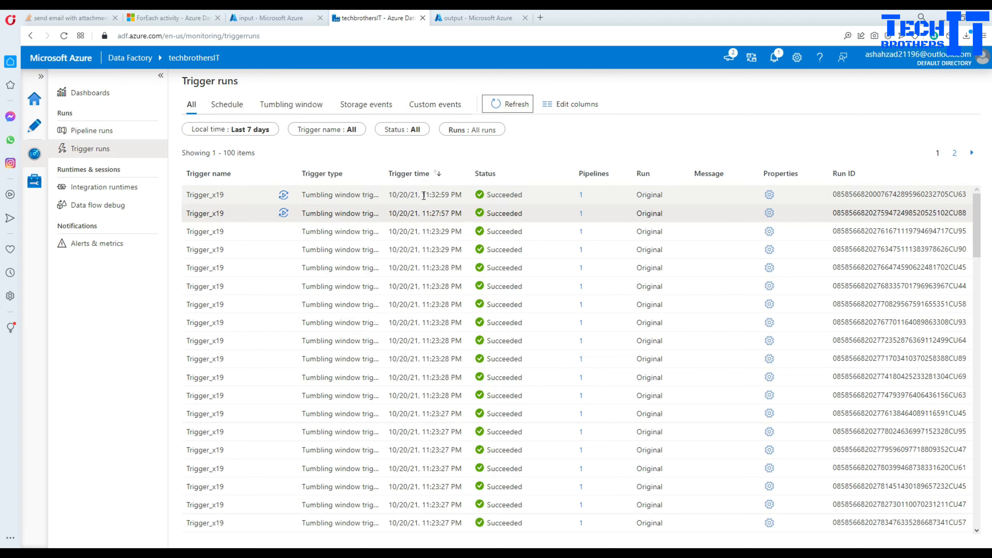
drag(423, 195, 461, 194)
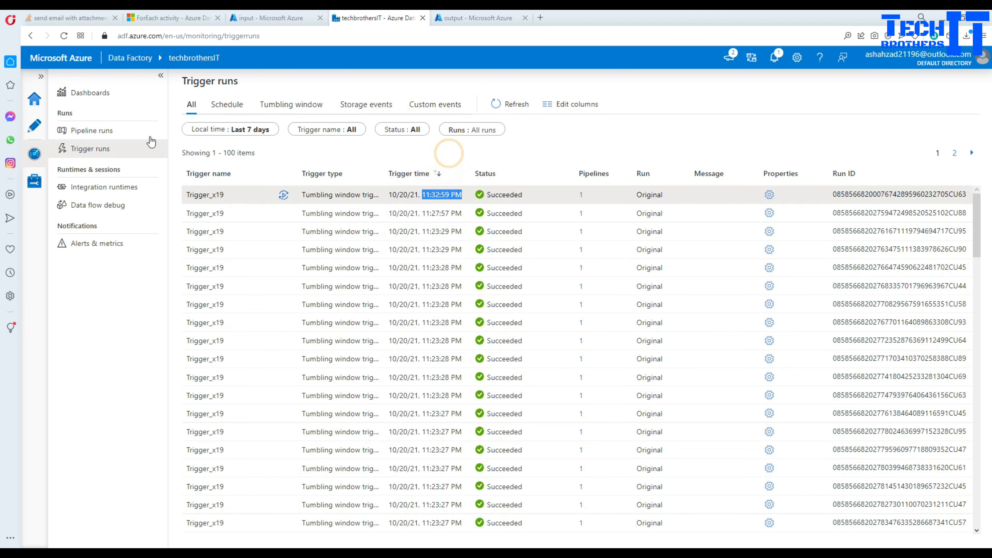
- Open the latest 1_Copy_Files pipeline run and examine the files read and written in the Copy_x19 activity details
click(103, 131)
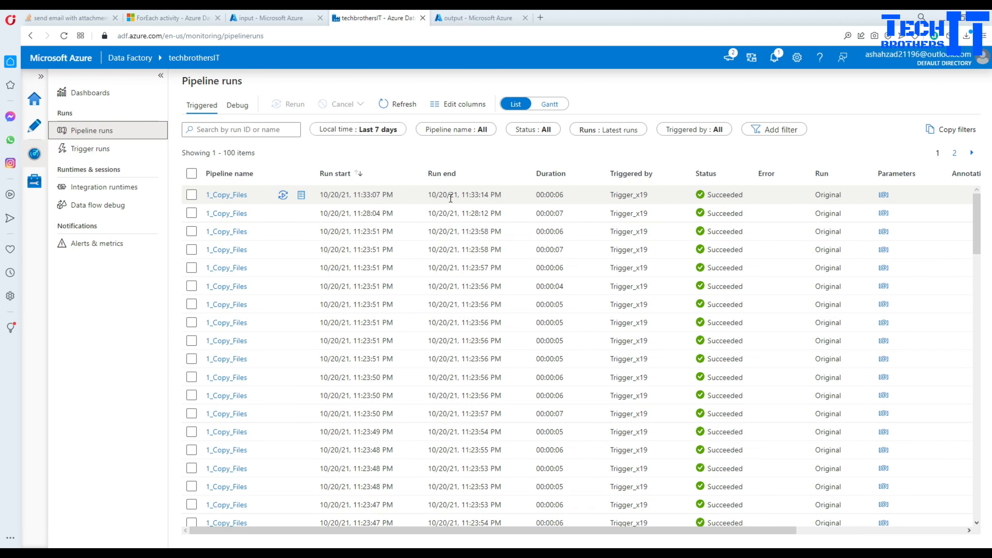
click(234, 194)
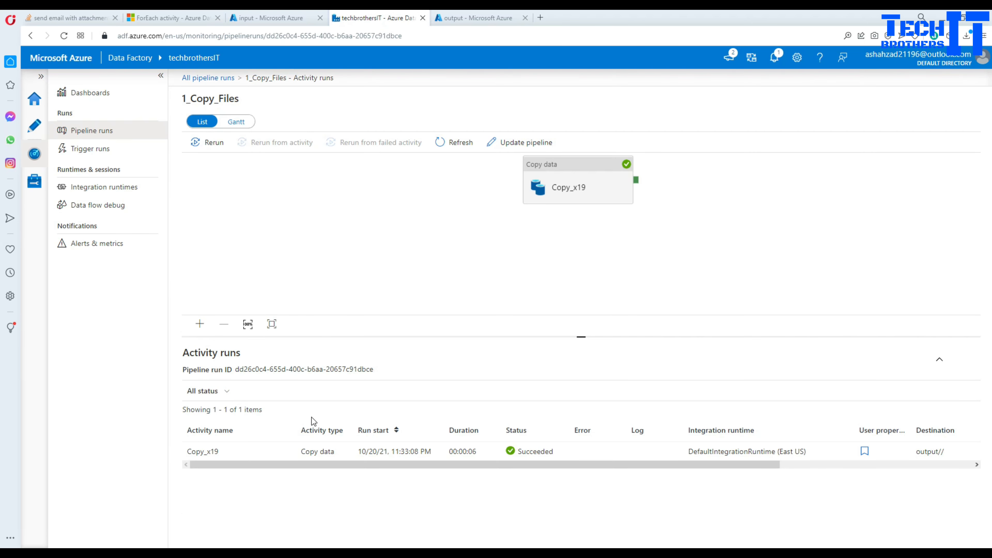
click(282, 453)
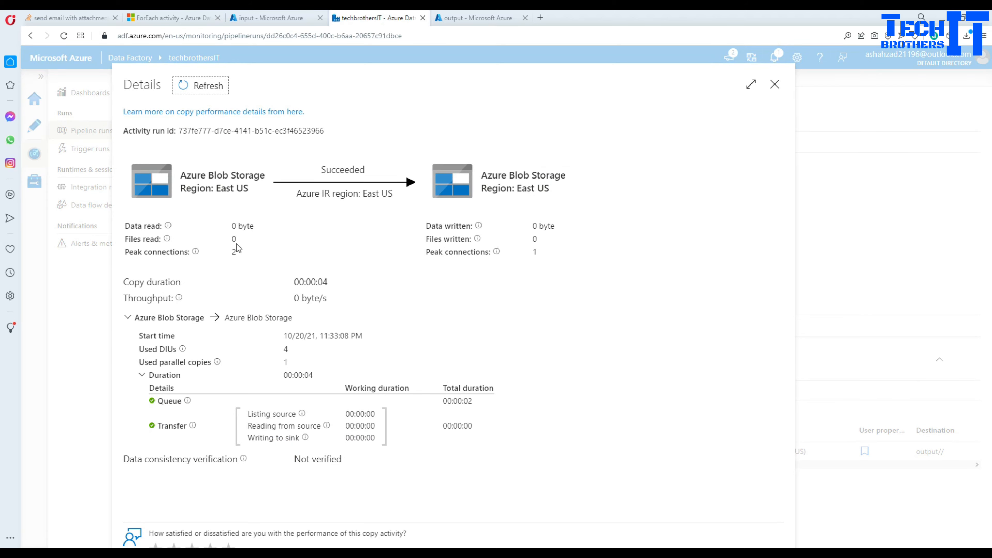
drag(237, 247, 231, 237)
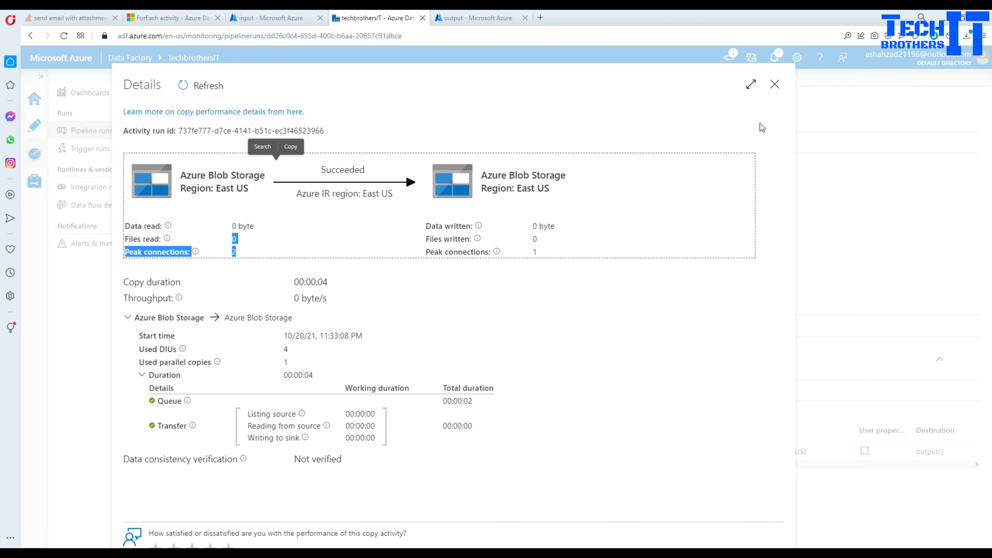
click(774, 84)
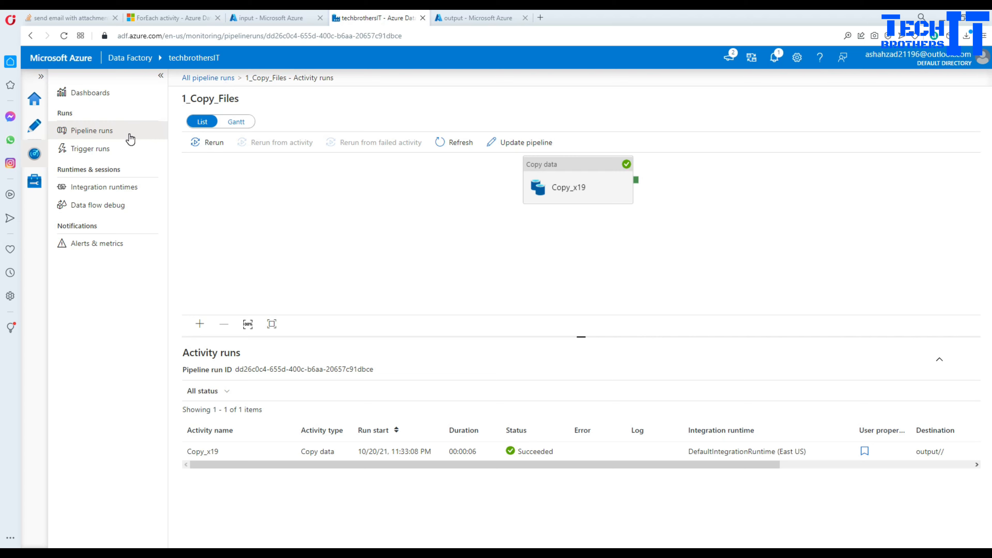
- Compare the latest trigger run times with the modified times of the files in the input container
click(87, 157)
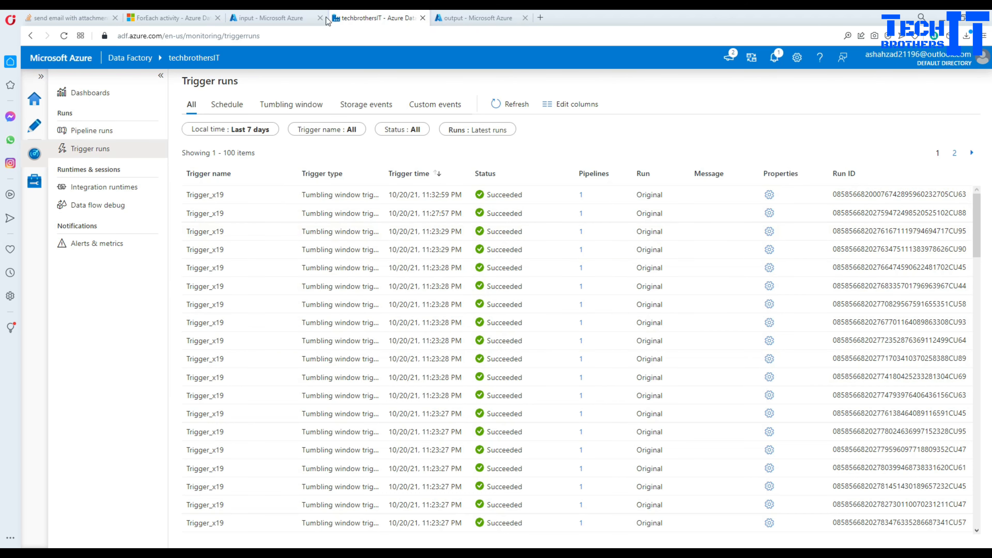
click(270, 17)
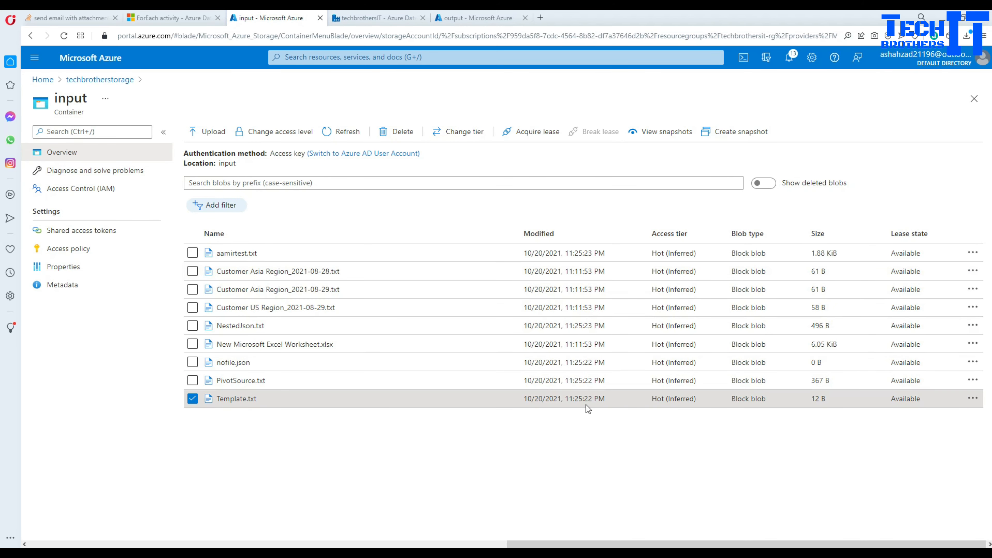
- Compare the modified times of the earlier and newer files in the input container
drag(569, 270, 582, 271)
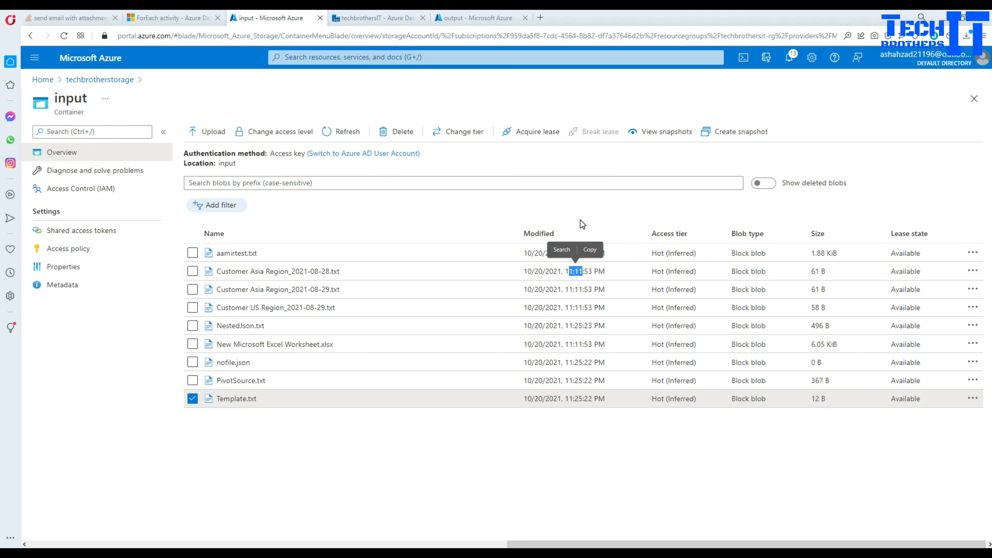
click(580, 220)
double_click(567, 253)
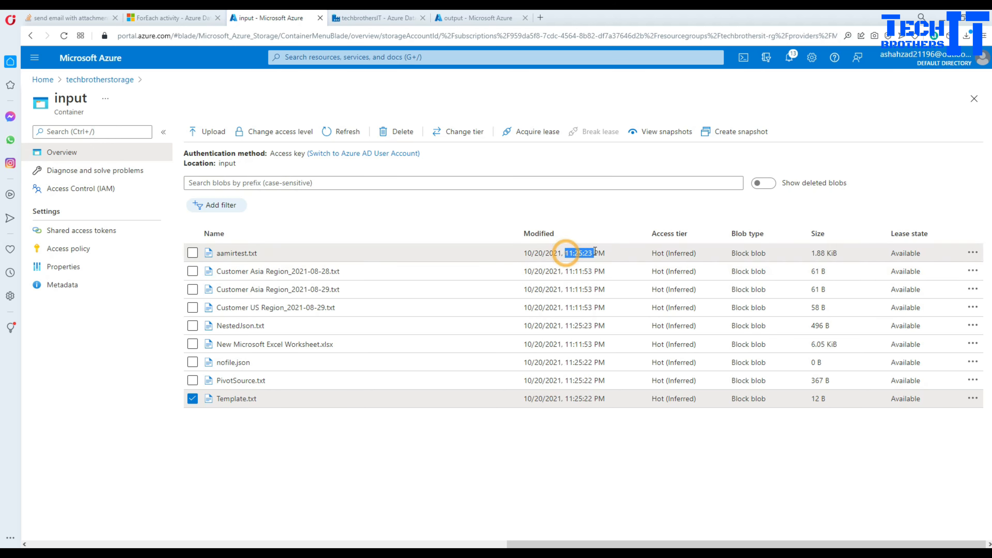
drag(600, 253, 600, 253)
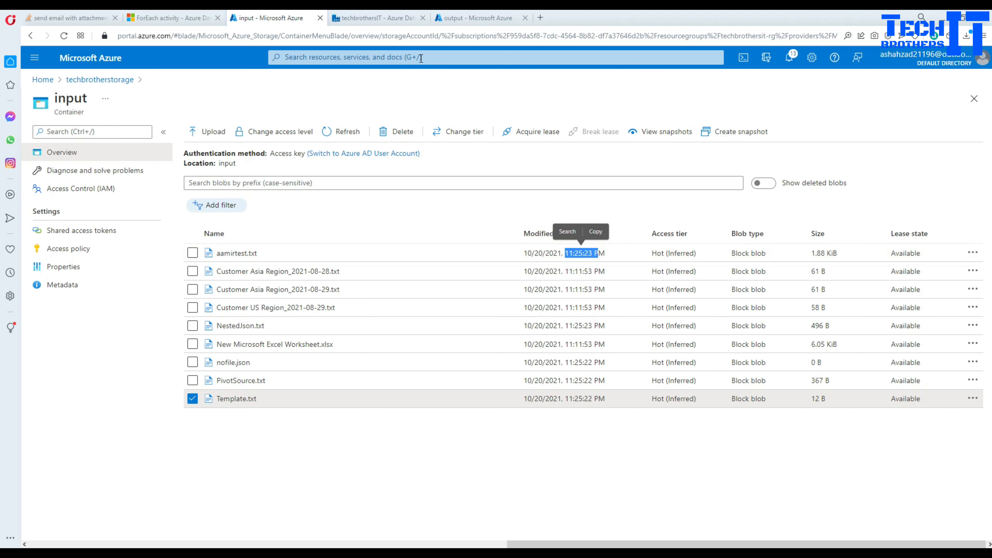
- Rerun the Trigger_x19 runs with trigger times 11:23:29 PM and 11:27:57 PM in the data factory
click(390, 18)
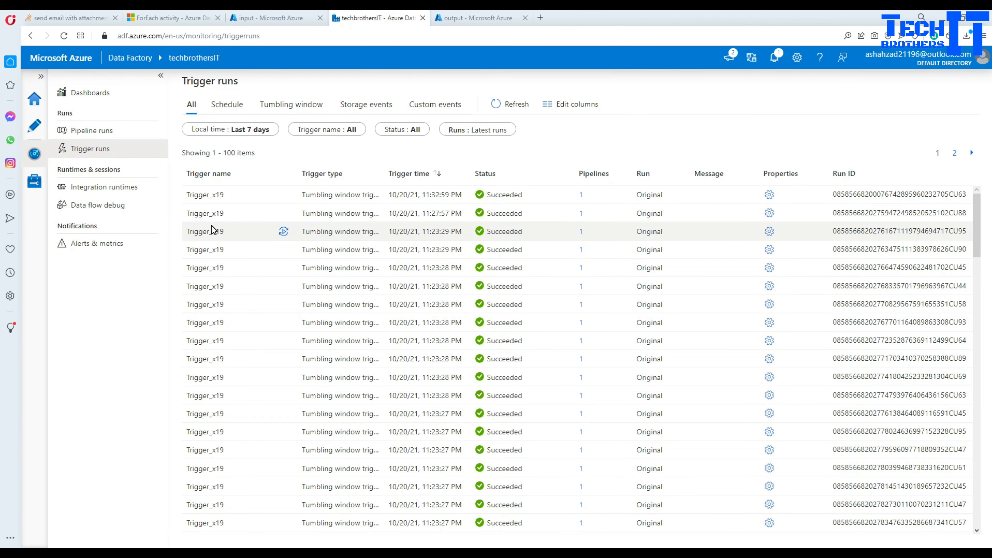
click(283, 233)
click(433, 327)
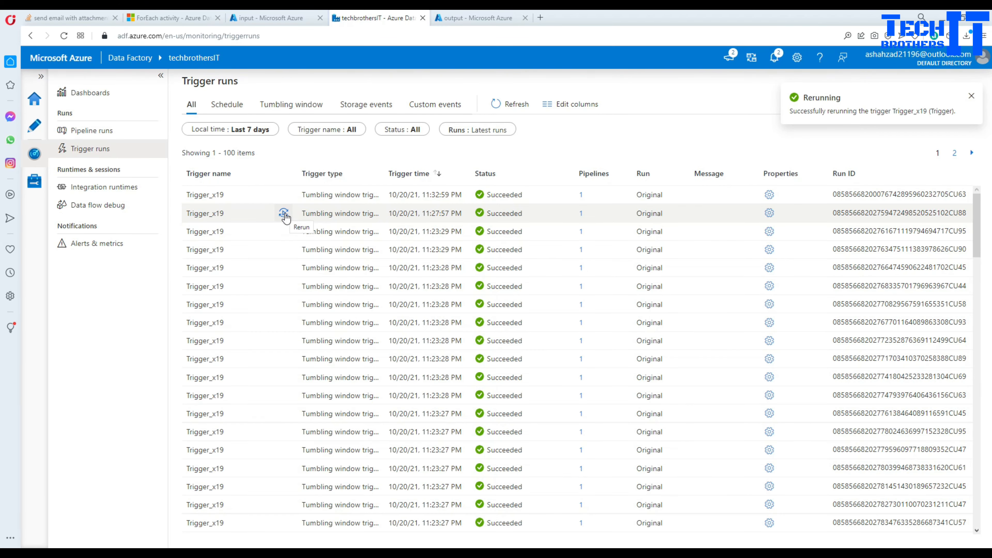
click(284, 215)
click(441, 326)
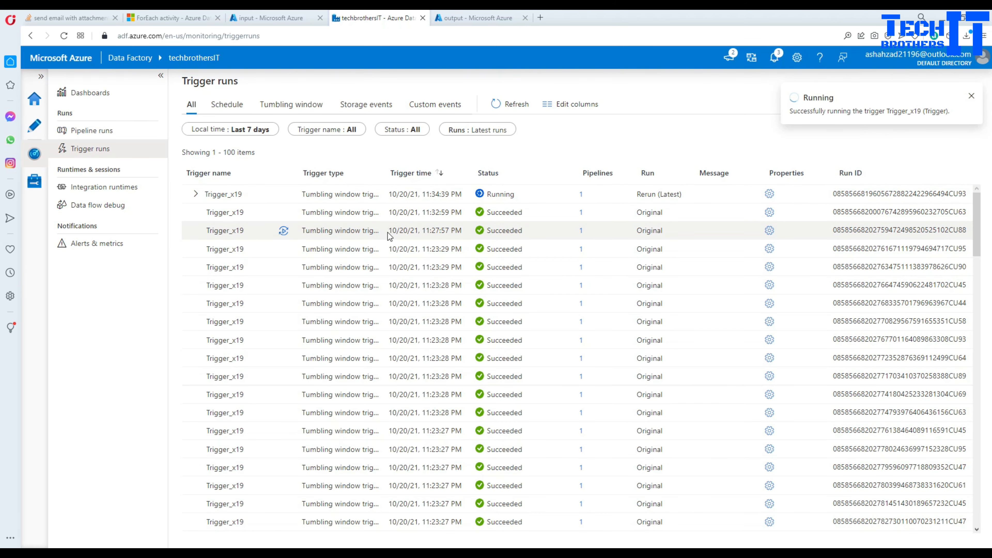
- Review the trigger times of the original runs, and refresh the output container to check which files the reruns copied
drag(460, 249, 423, 243)
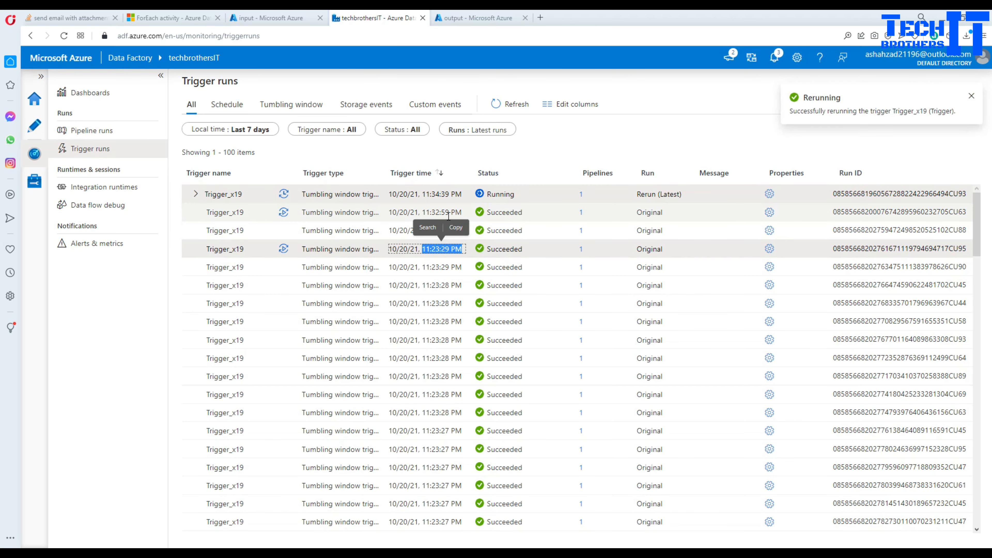
drag(462, 212, 418, 215)
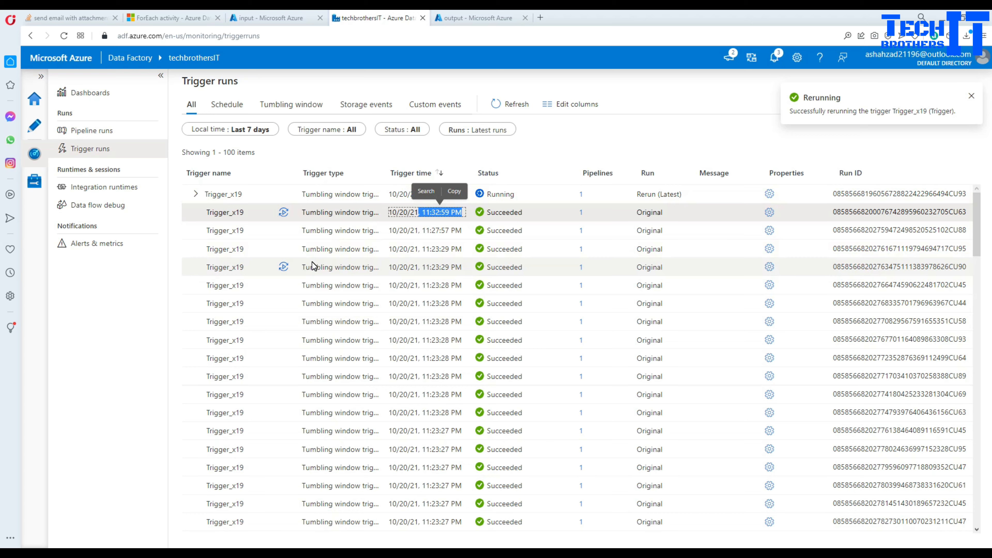
click(465, 20)
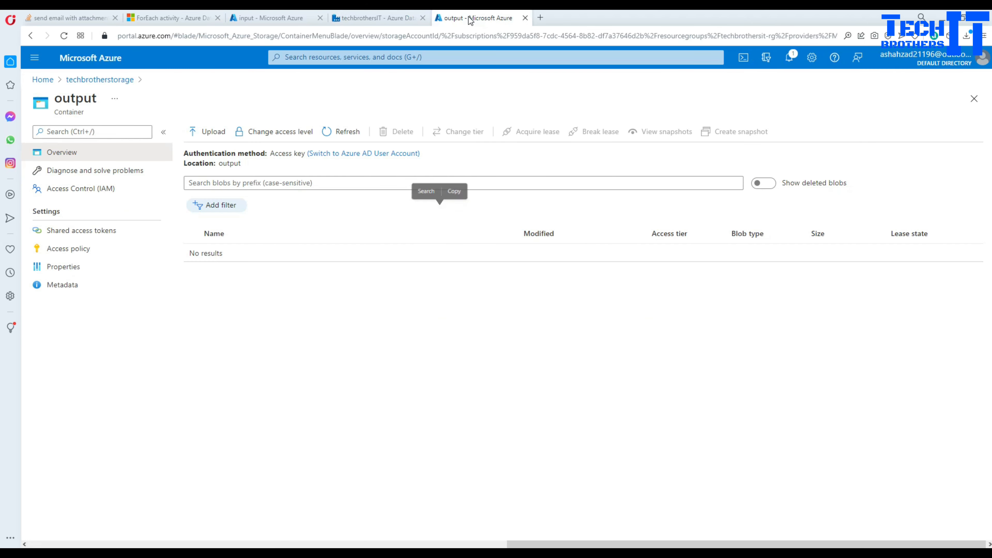
click(348, 132)
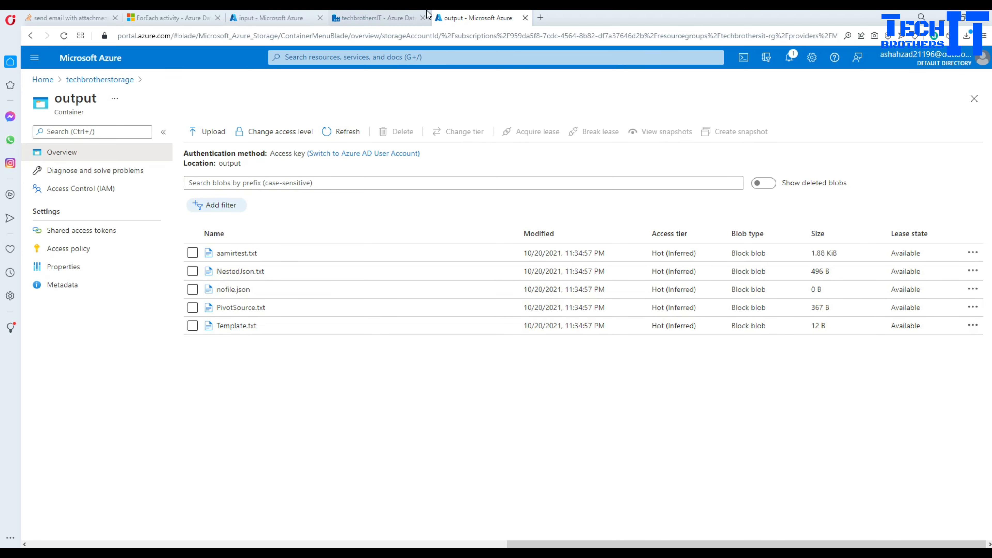
- Refresh the trigger runs in the data factory and check the status of both Trigger_x19 reruns
click(403, 18)
click(543, 145)
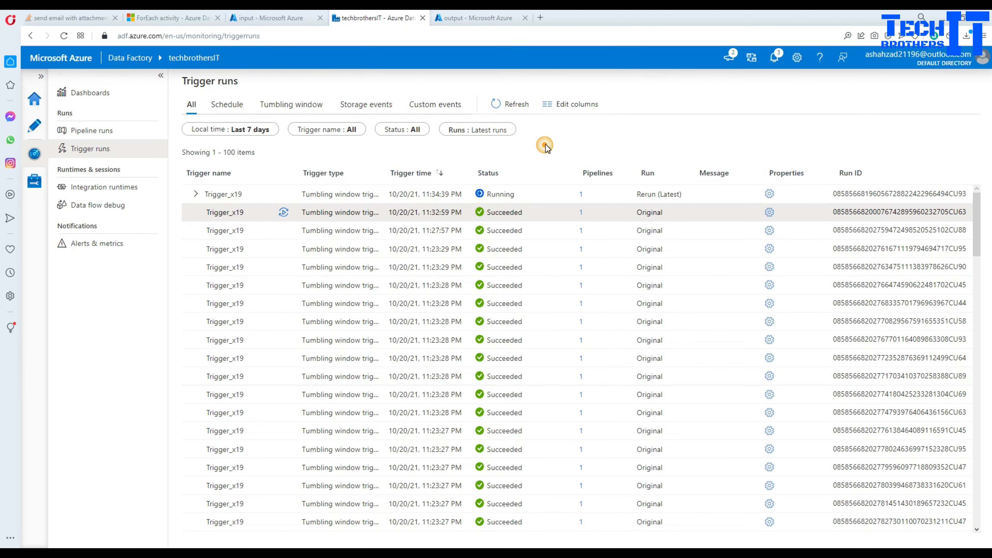
click(512, 104)
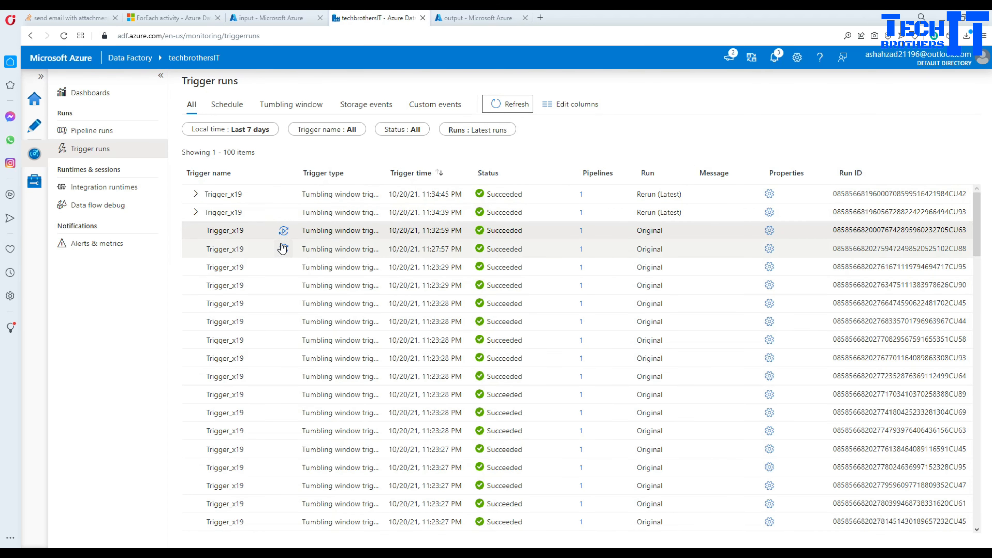
- Open the 1_Copy_Files pipeline rerun started at 11:34:46 PM and examine the files read and written by Copy_x19
click(81, 132)
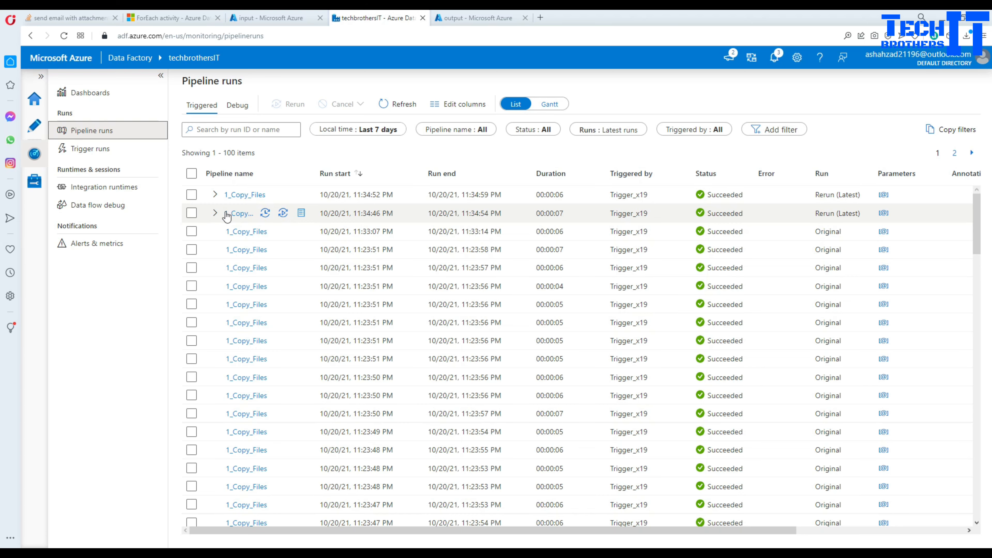
click(257, 214)
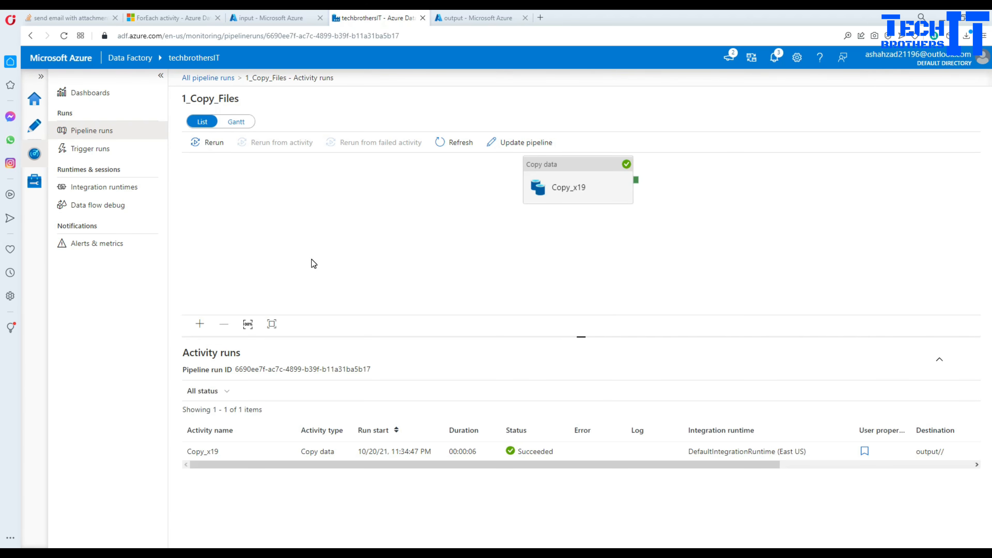
click(283, 451)
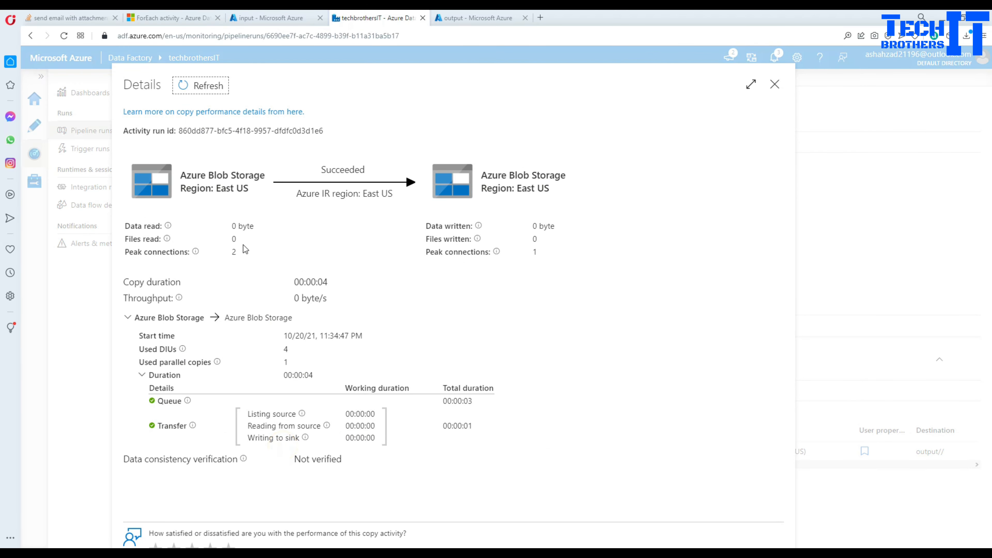
click(775, 85)
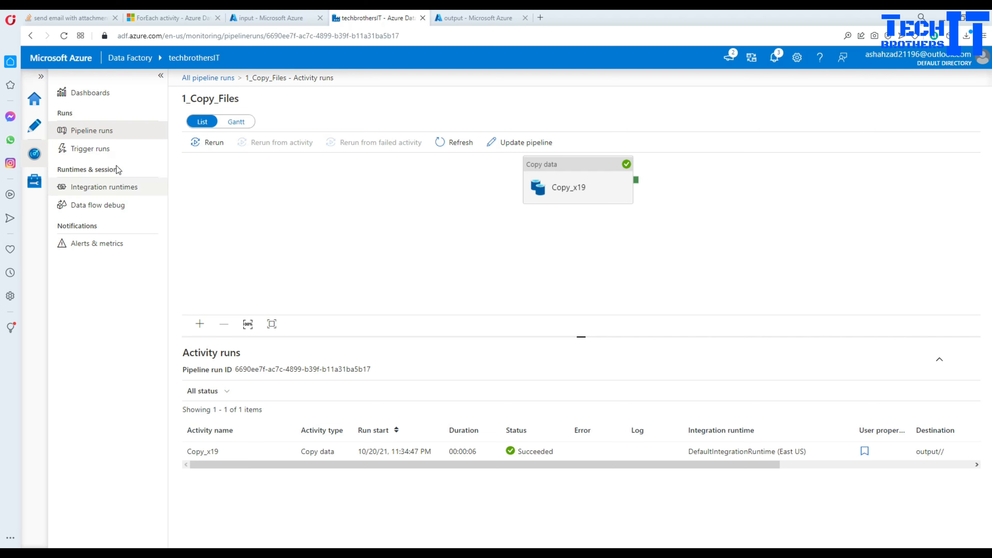
- View the run history of the 11:34:39 PM trigger rerun and examine its latest run's Copy_x19 details
click(91, 154)
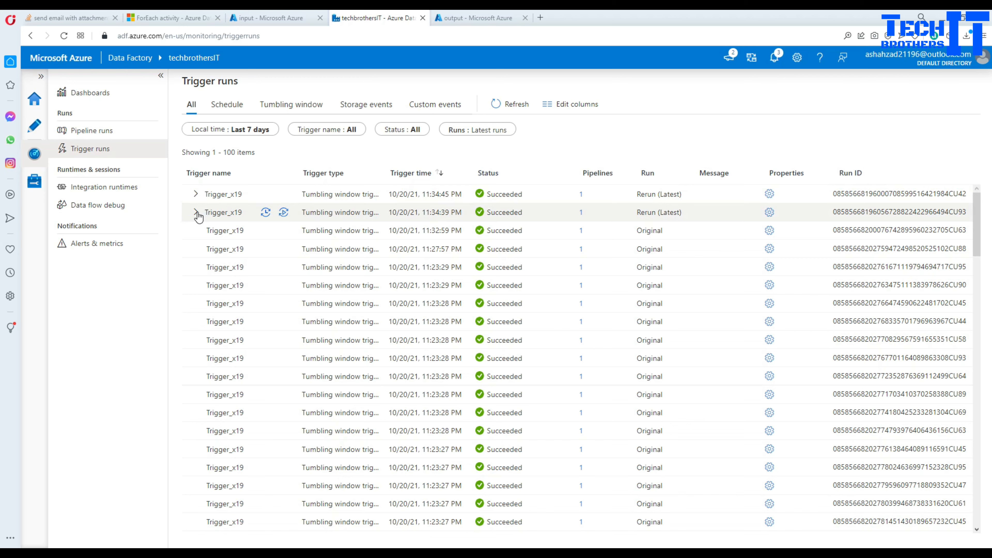
click(265, 213)
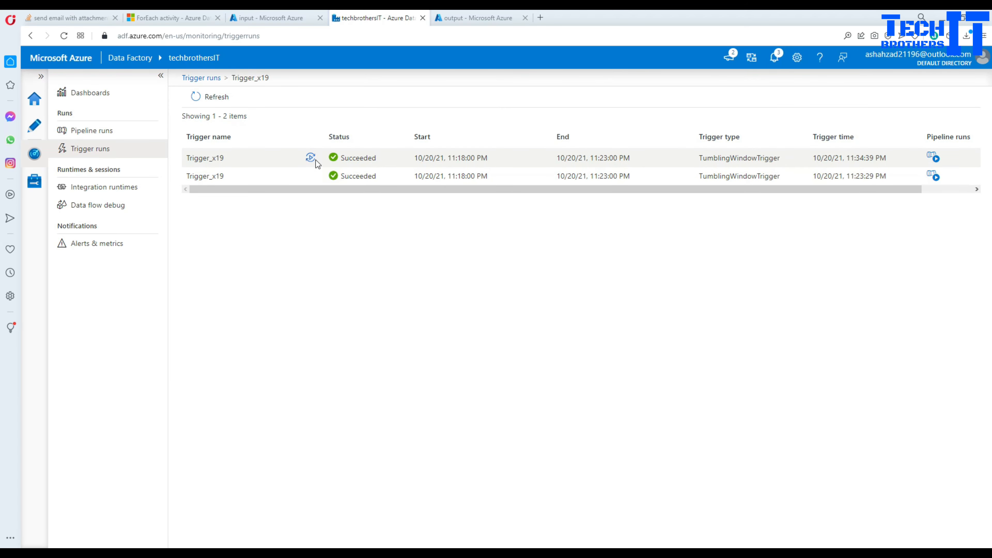
click(936, 160)
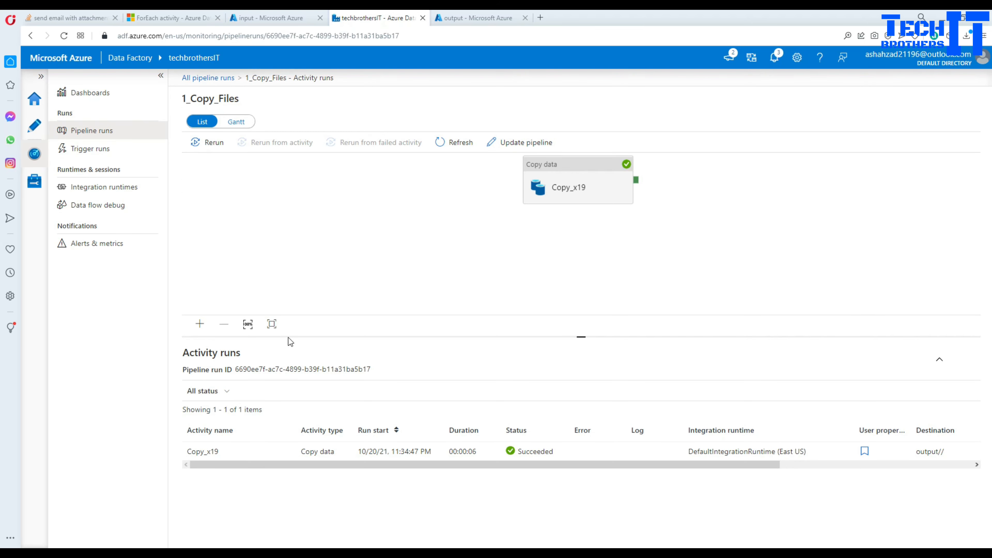
click(284, 453)
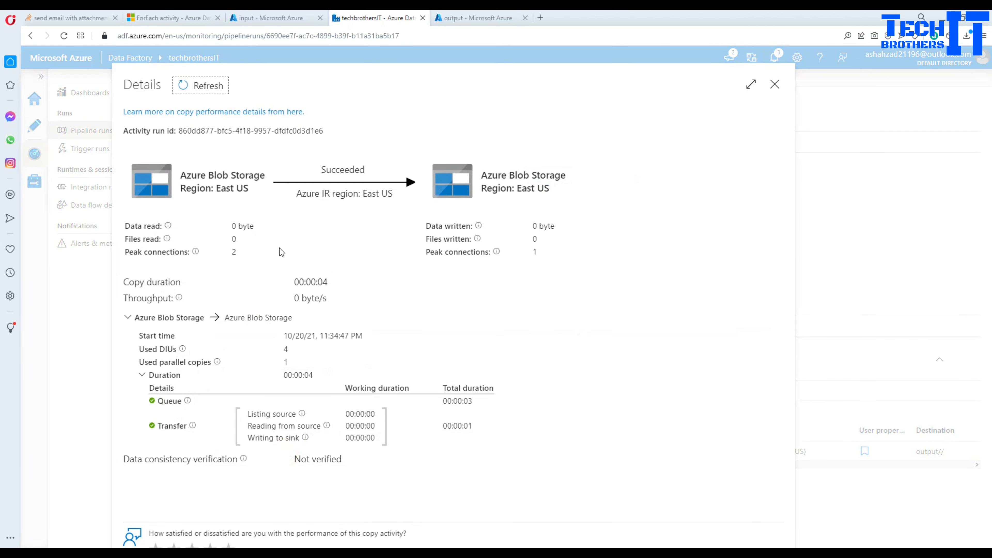
click(775, 84)
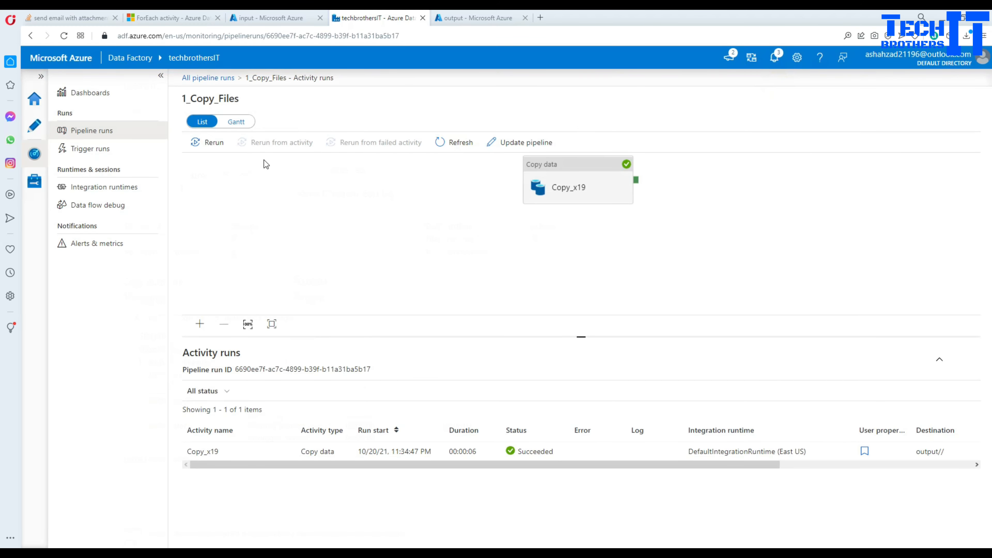
click(31, 36)
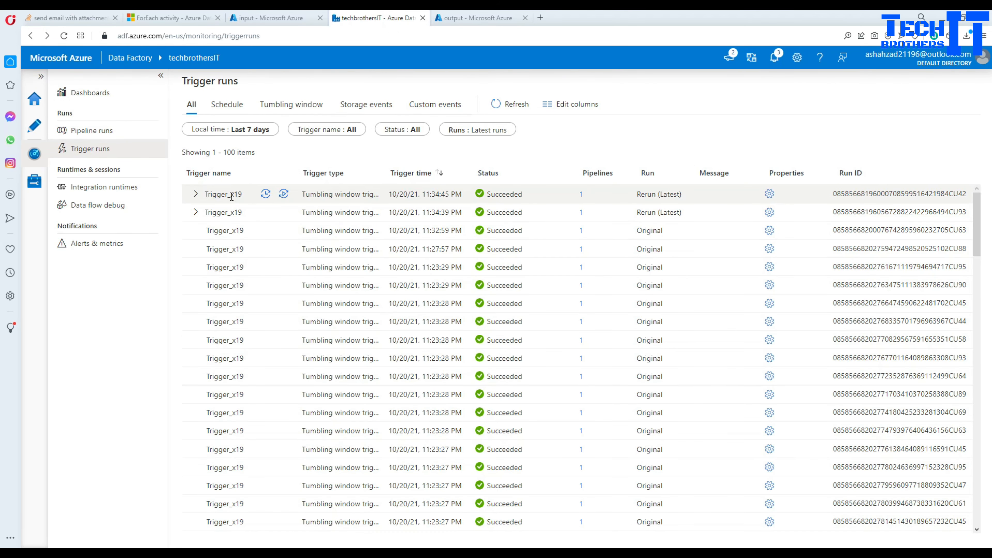
- View the run history of the 11:34:45 PM trigger rerun and examine the files read and written by its original 11:27:57 PM run
click(262, 194)
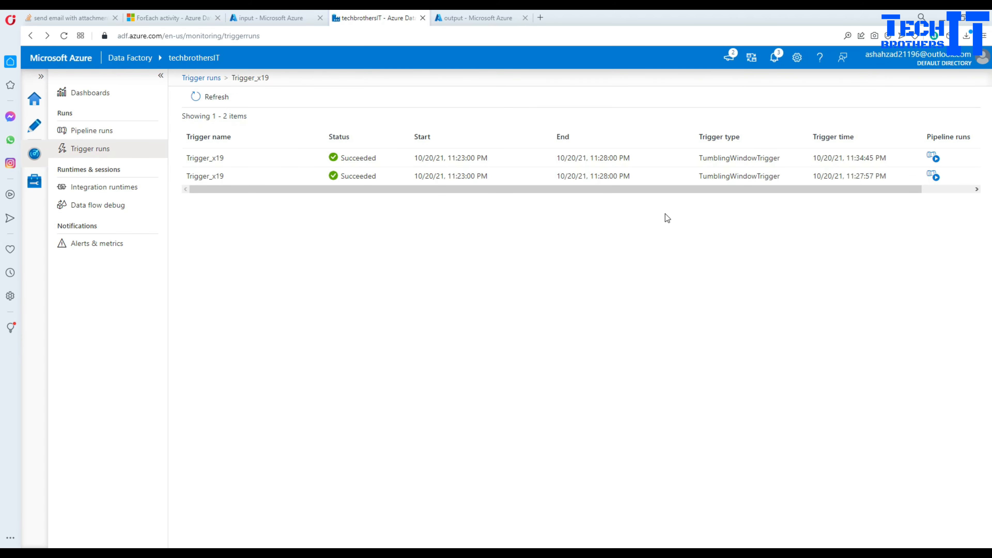
click(932, 178)
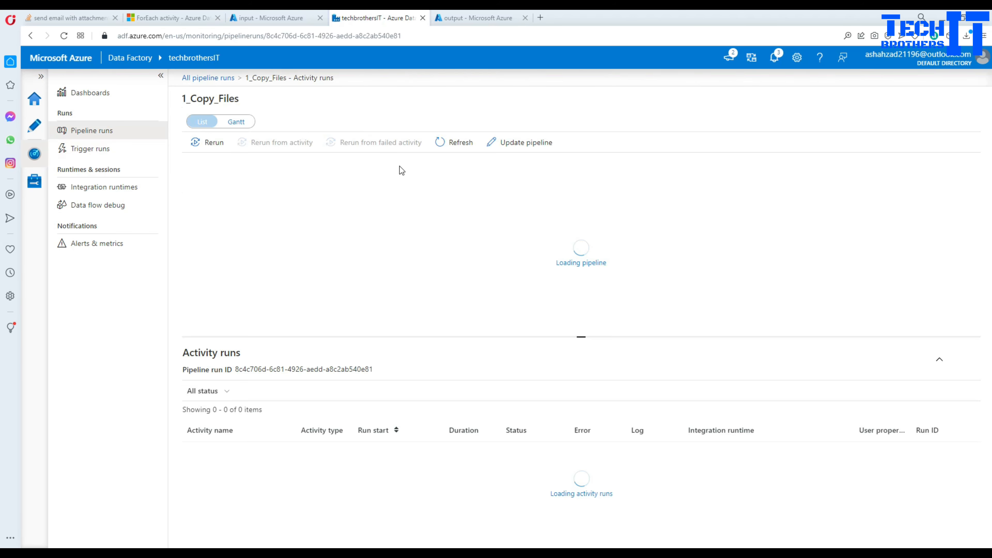
click(282, 450)
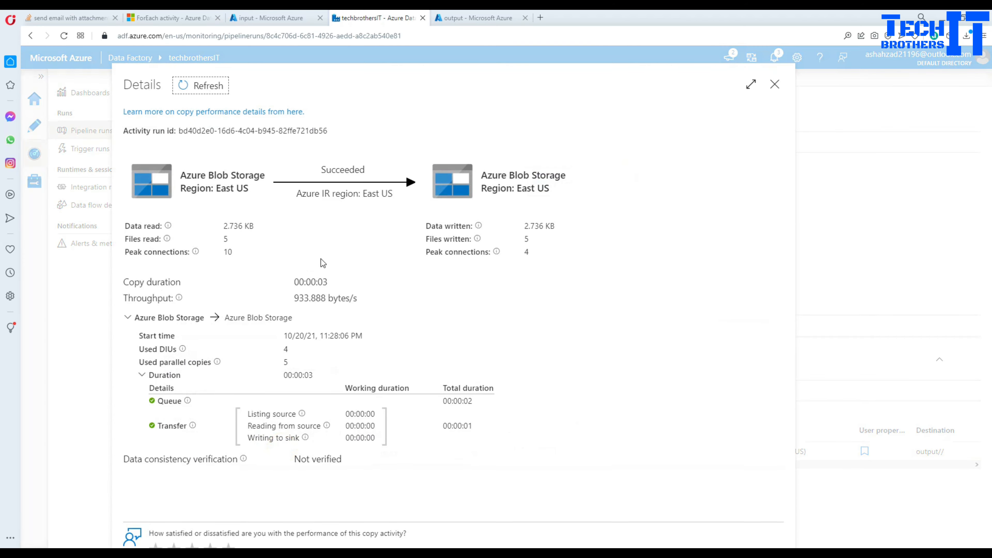
double_click(226, 240)
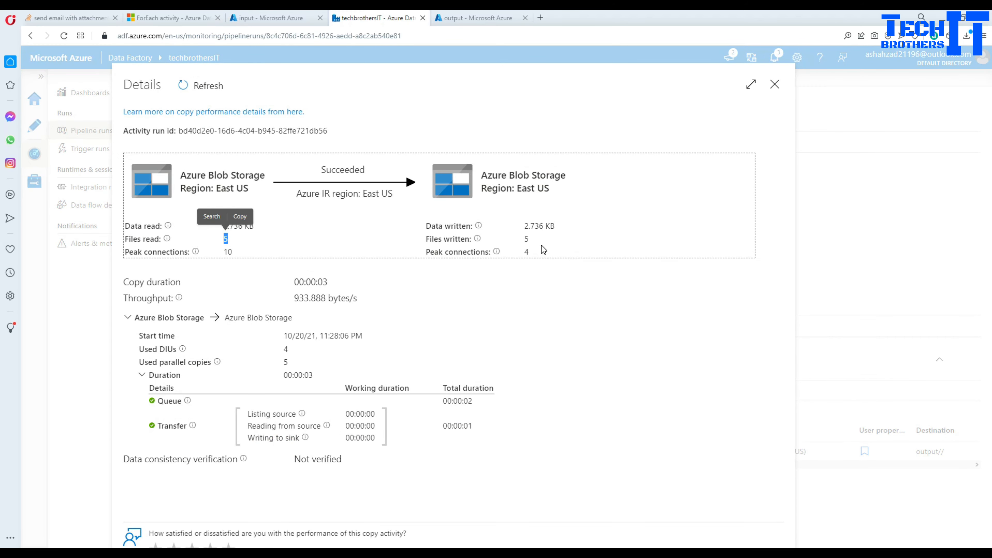
drag(536, 238, 494, 240)
click(775, 84)
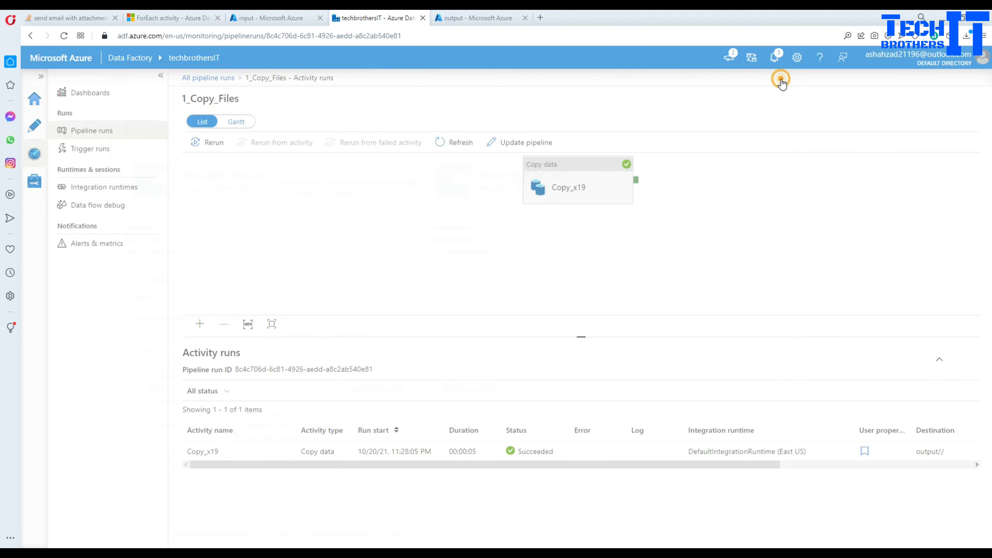
- Compare the trigger run times with the files in the output container and the modified times in the input container
click(82, 149)
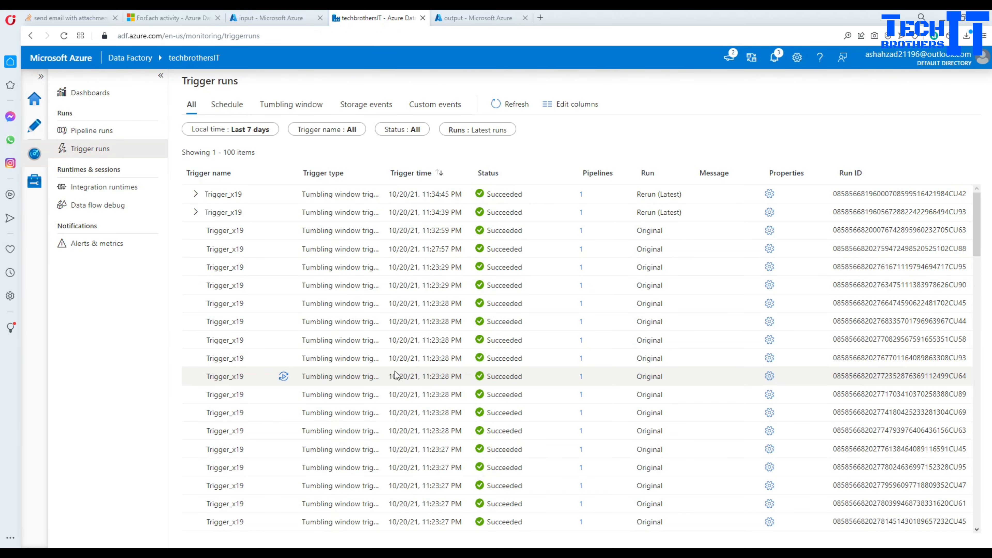
drag(464, 343, 420, 340)
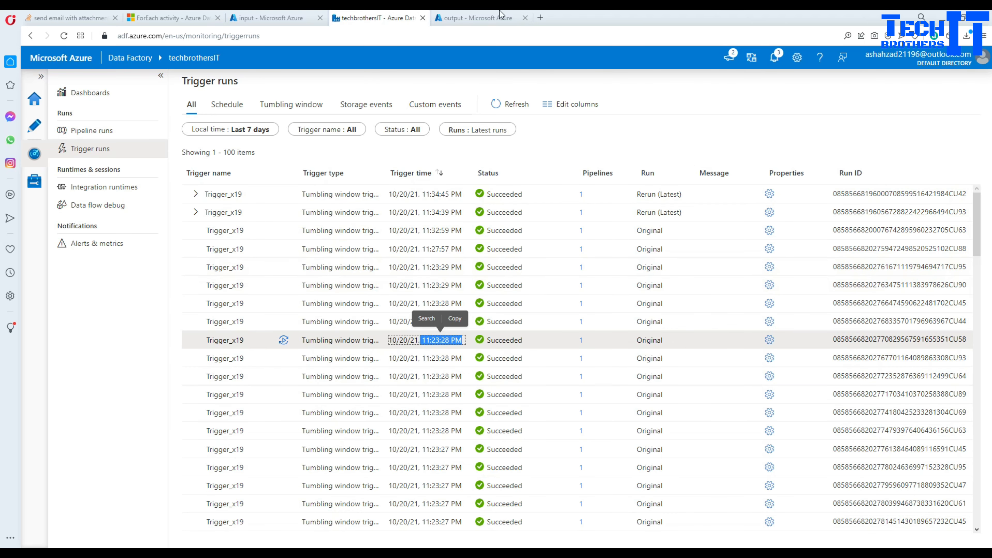
click(474, 18)
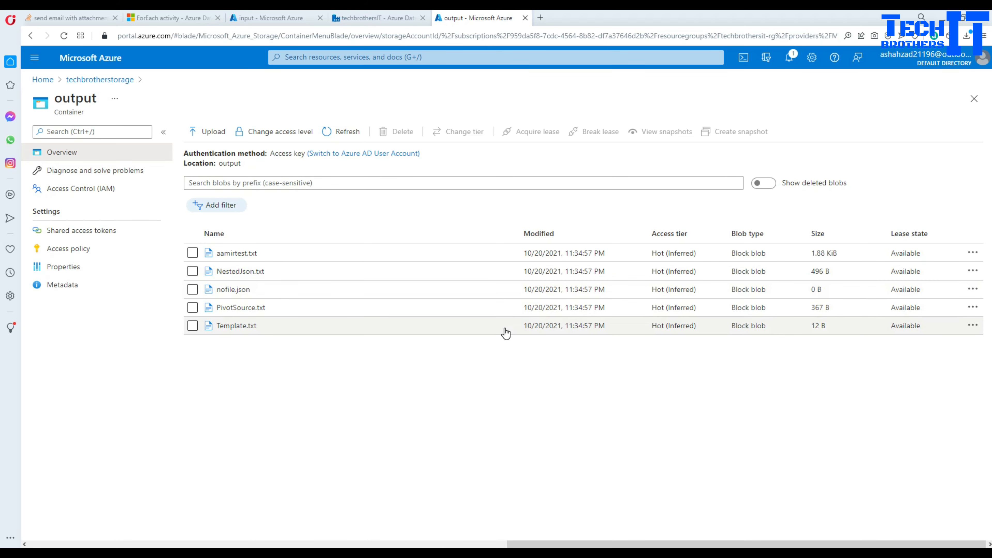
click(373, 19)
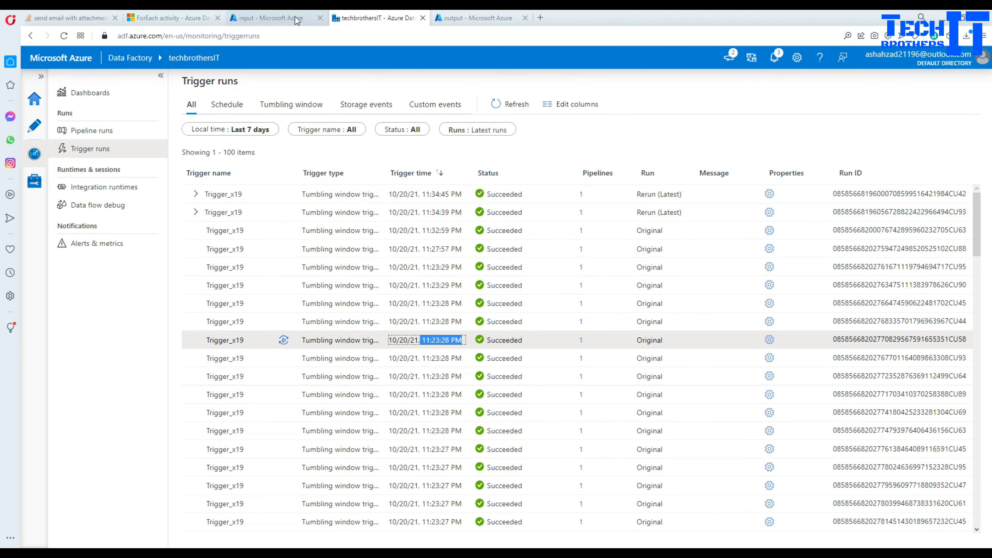
click(279, 19)
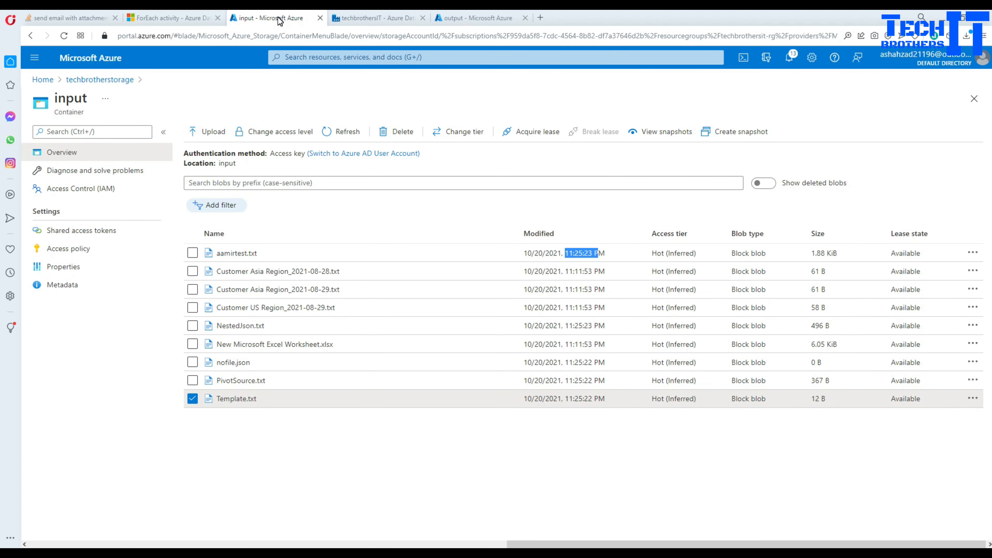
click(326, 222)
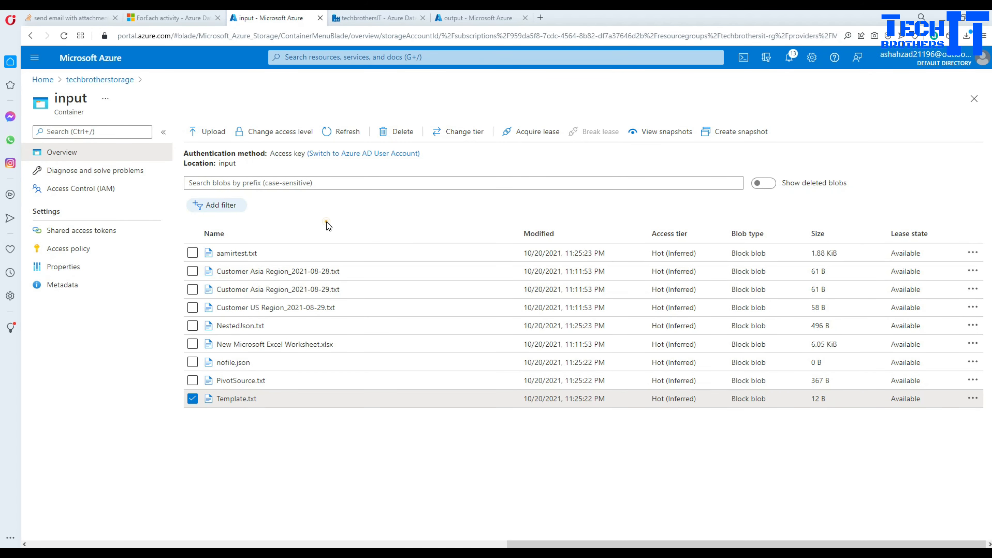